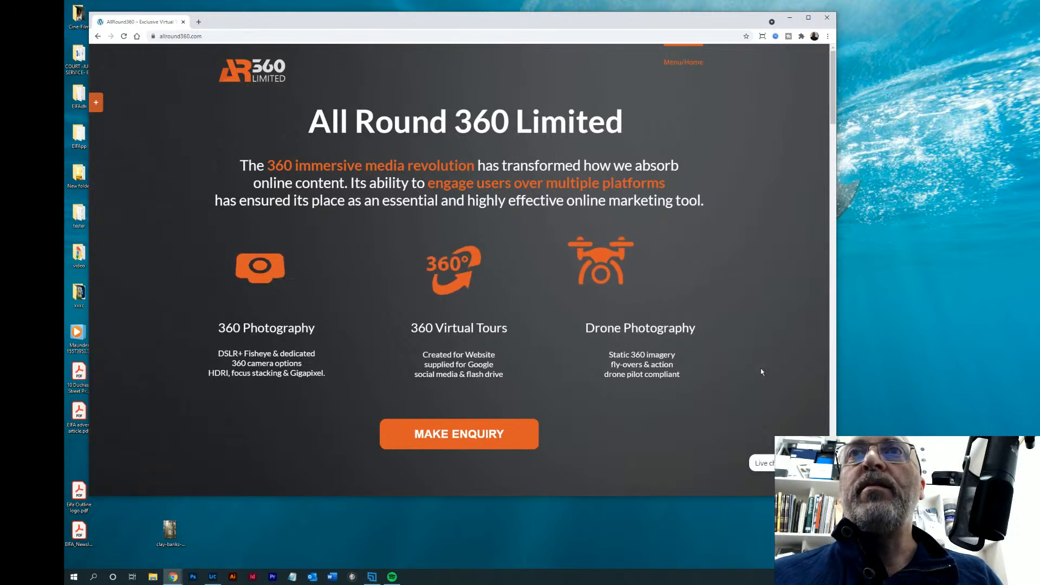
- Look over the All Round 360 homepage down to the panorama section and reload the page
scroll(603, 373, down, 5)
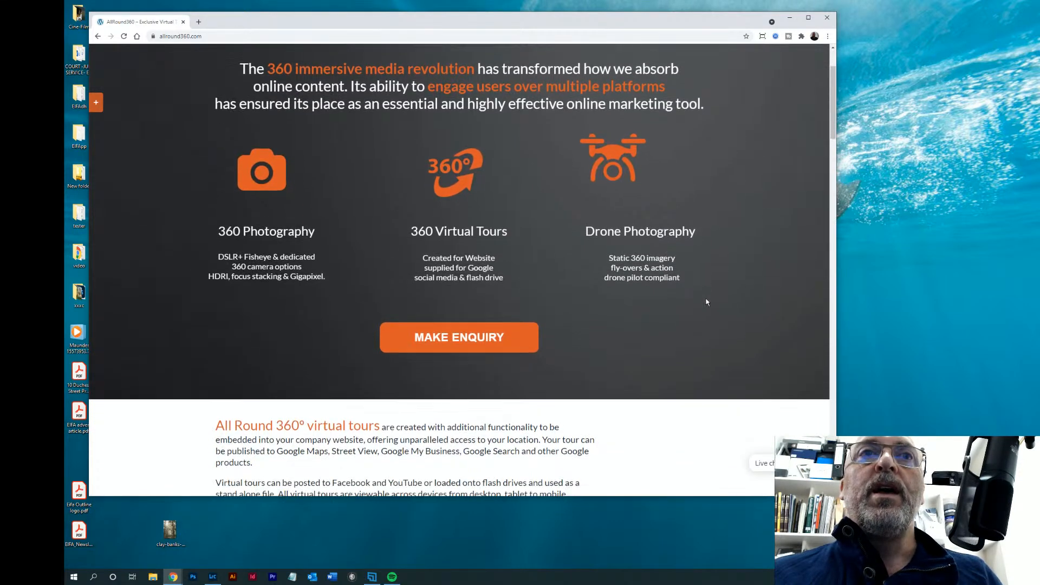
scroll(706, 302, down, 6)
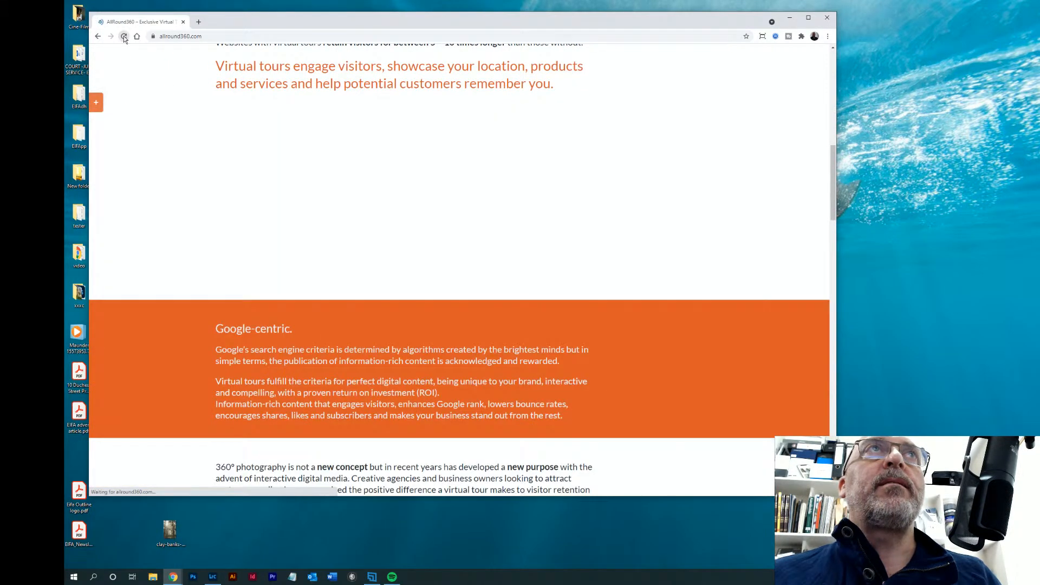
click(124, 36)
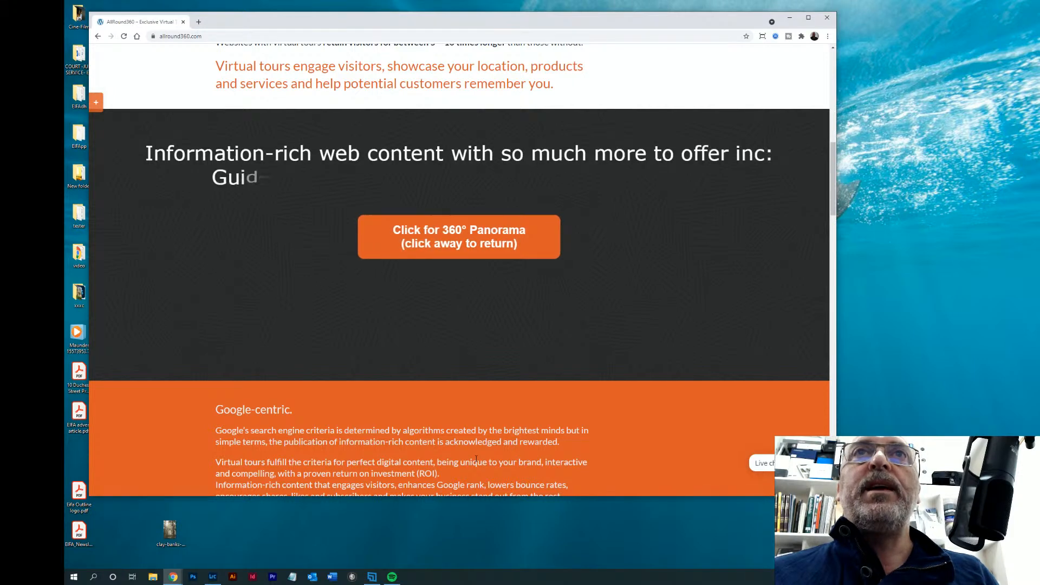
- Open the homepage's 360° panorama, look around the room, view it full screen and close it
click(461, 239)
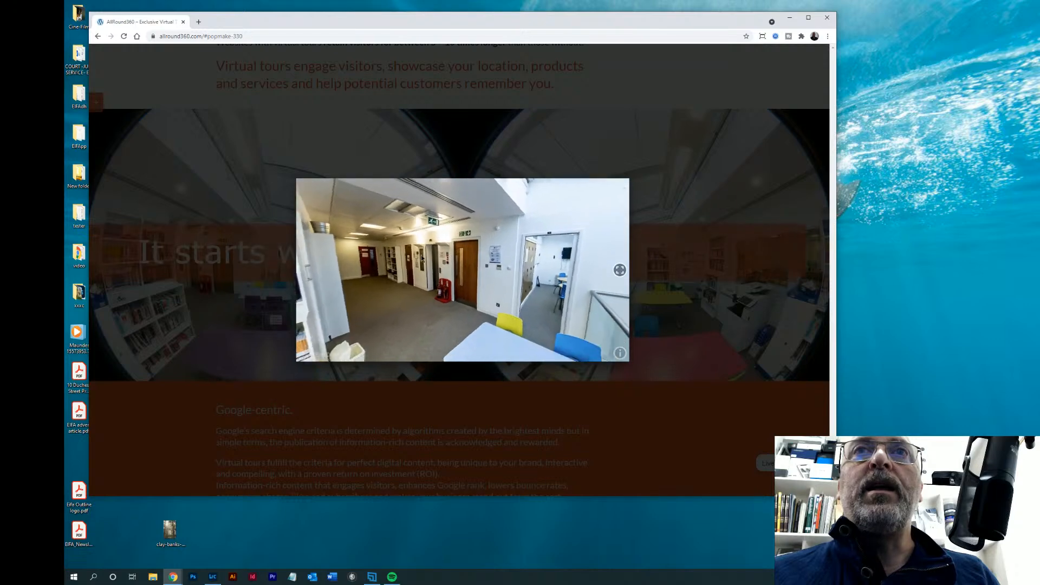
drag(436, 257, 466, 232)
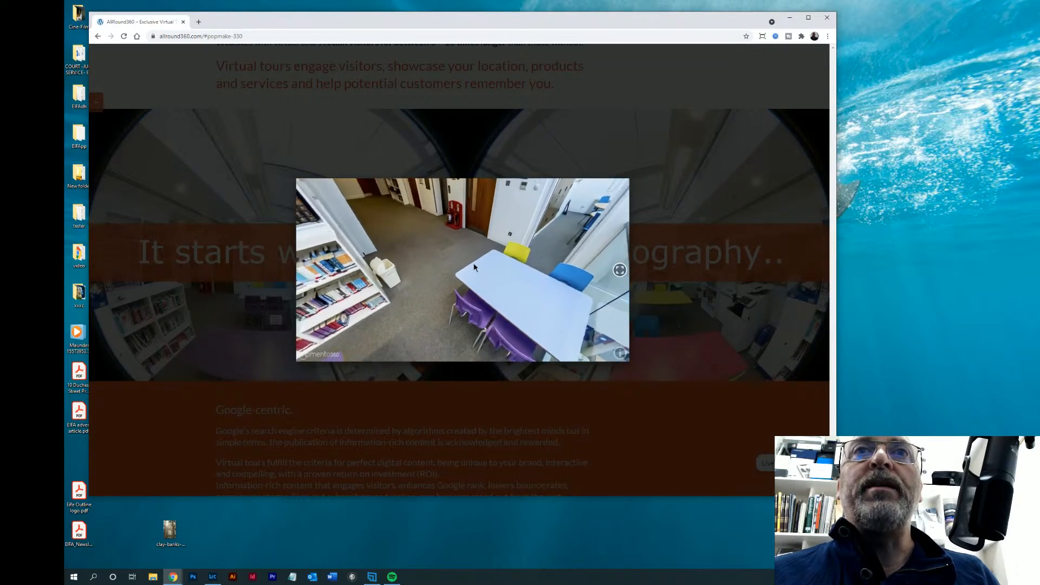
drag(475, 268, 558, 288)
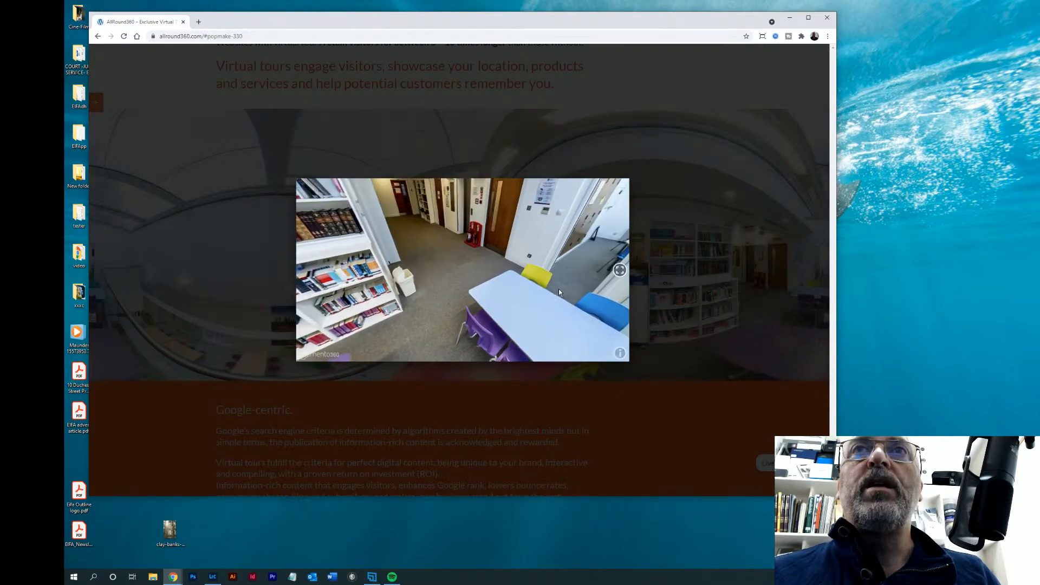
click(620, 270)
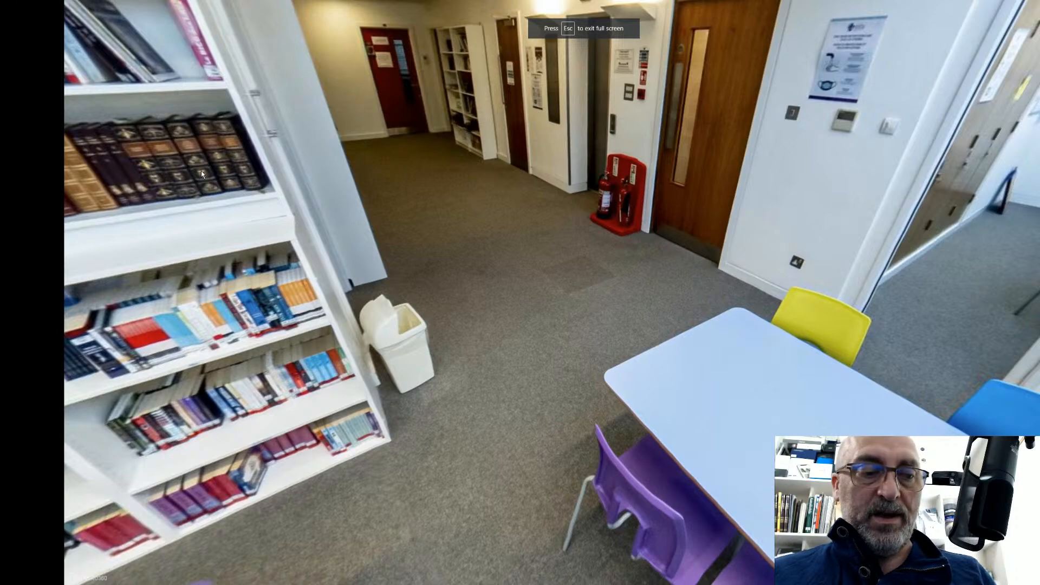
key(Escape)
click(620, 270)
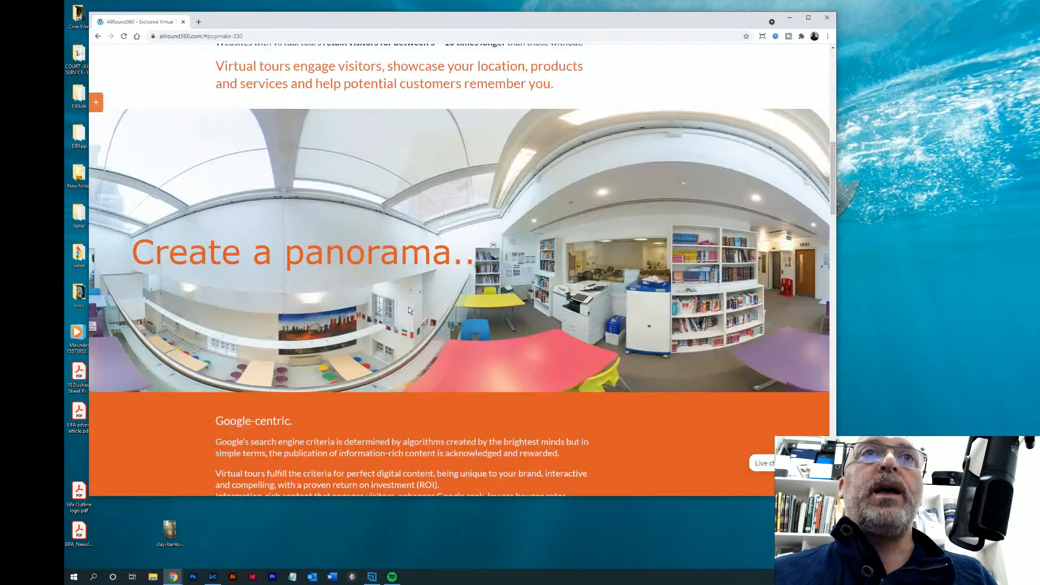
- Examine the remaining homepage sections, from Google-centric and drone photography down to the enquiry form and About Us
scroll(477, 297, down, 5)
scroll(477, 298, down, 8)
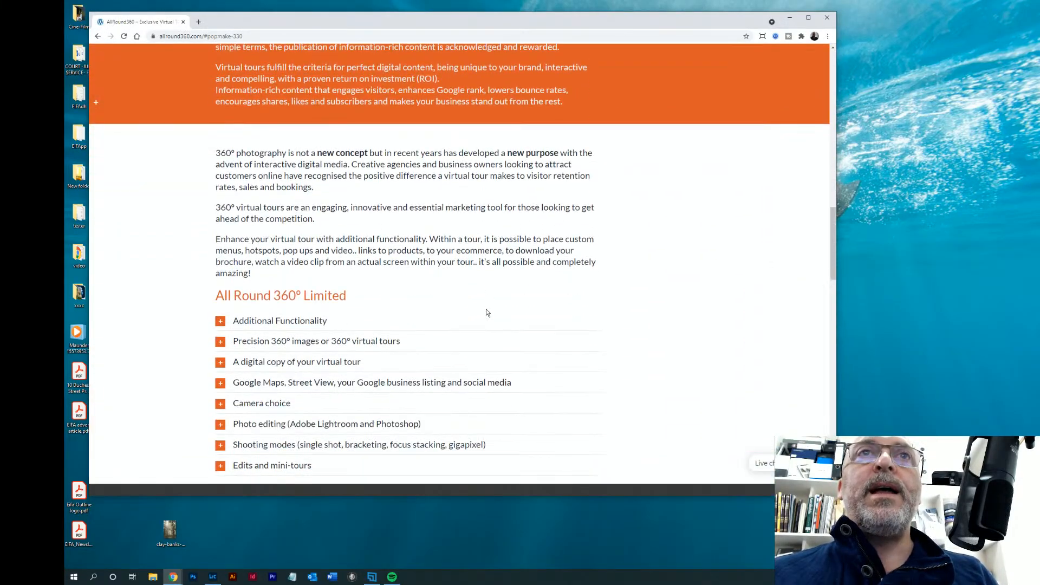
scroll(492, 307, down, 10)
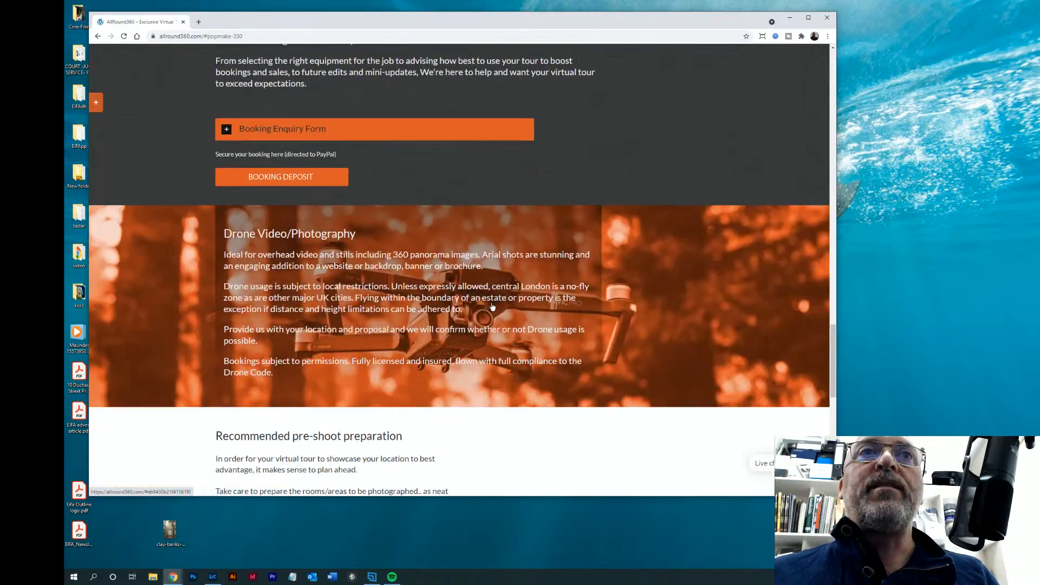
scroll(492, 335, down, 3)
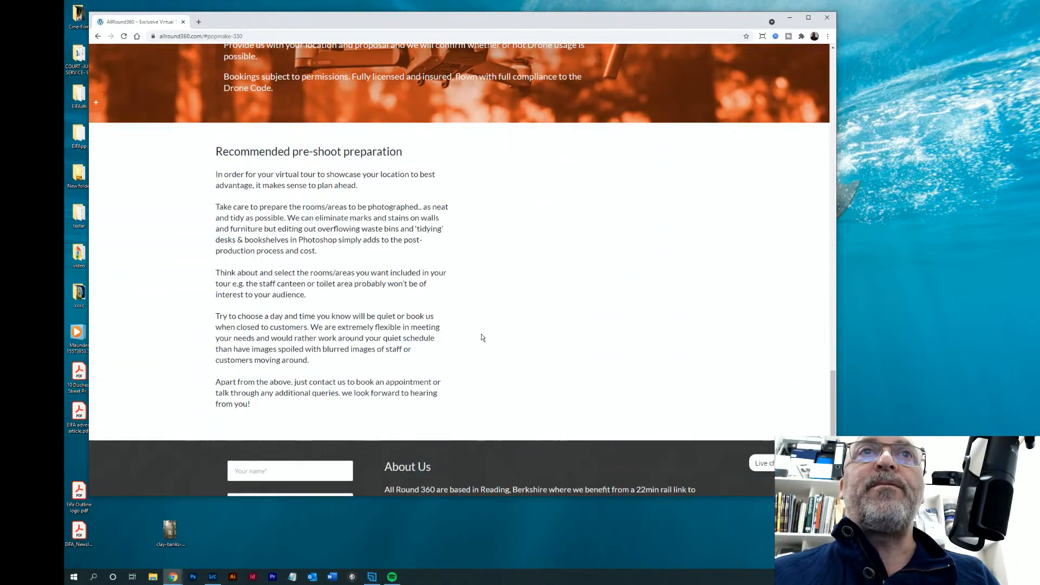
scroll(531, 249, down, 5)
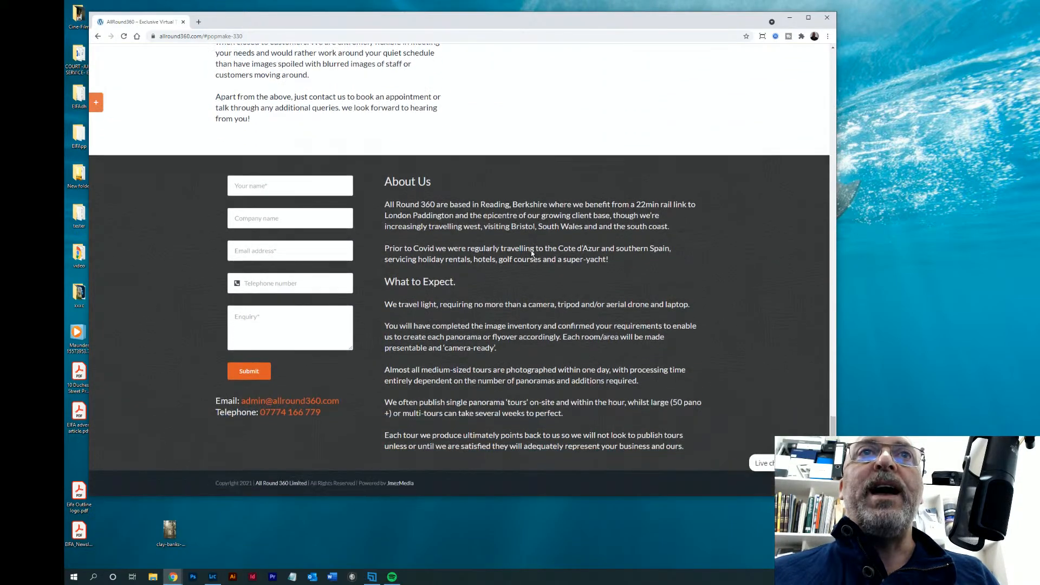
- Show the website's live chat window and collapse it again
scroll(530, 251, up, 10)
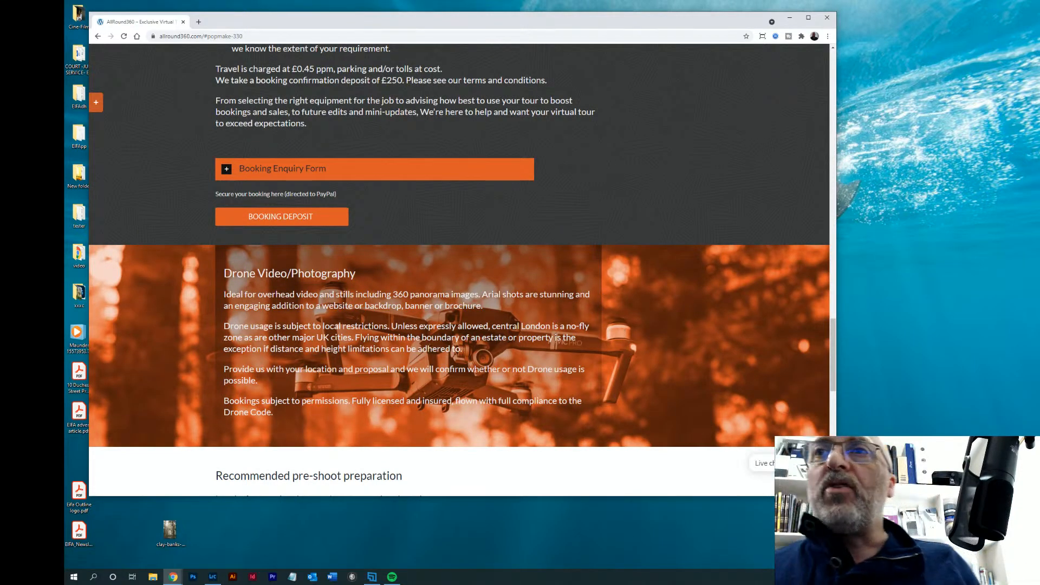
click(806, 463)
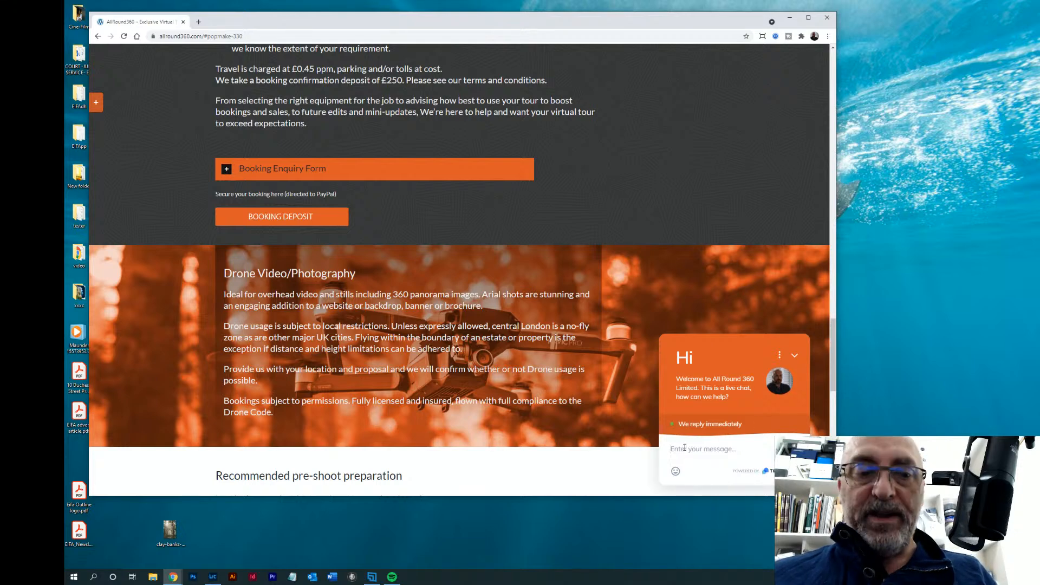
click(795, 360)
- Review the footer's contact details, and open and close the slide-out enquiry form
scroll(484, 379, down, 7)
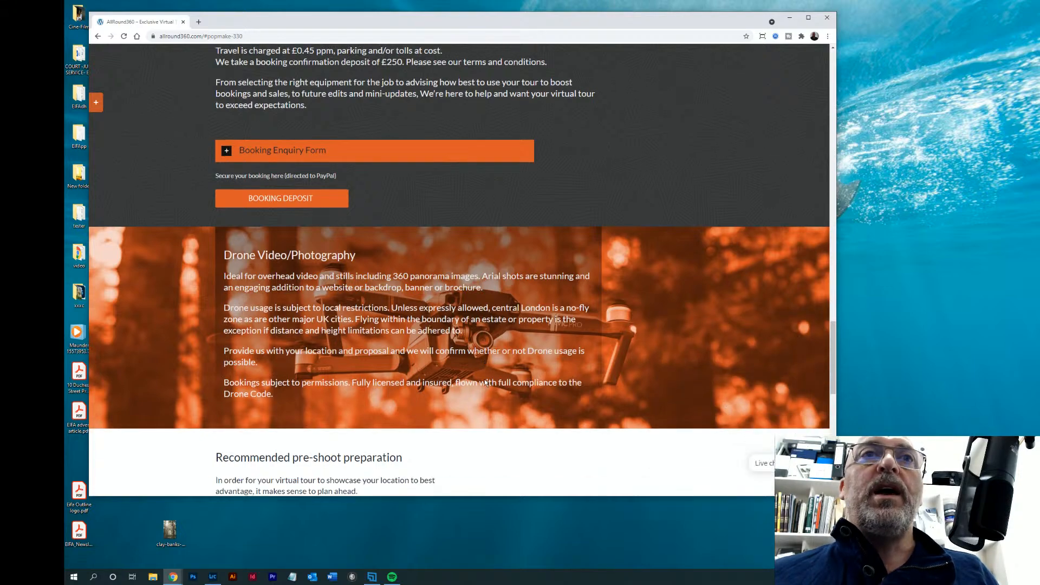
scroll(486, 383, down, 4)
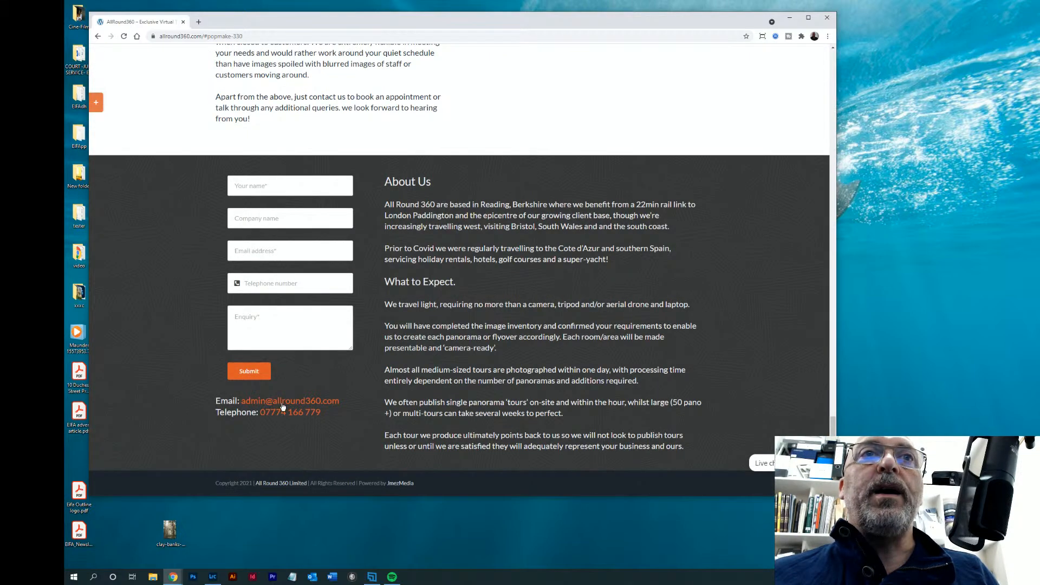
scroll(587, 297, up, 15)
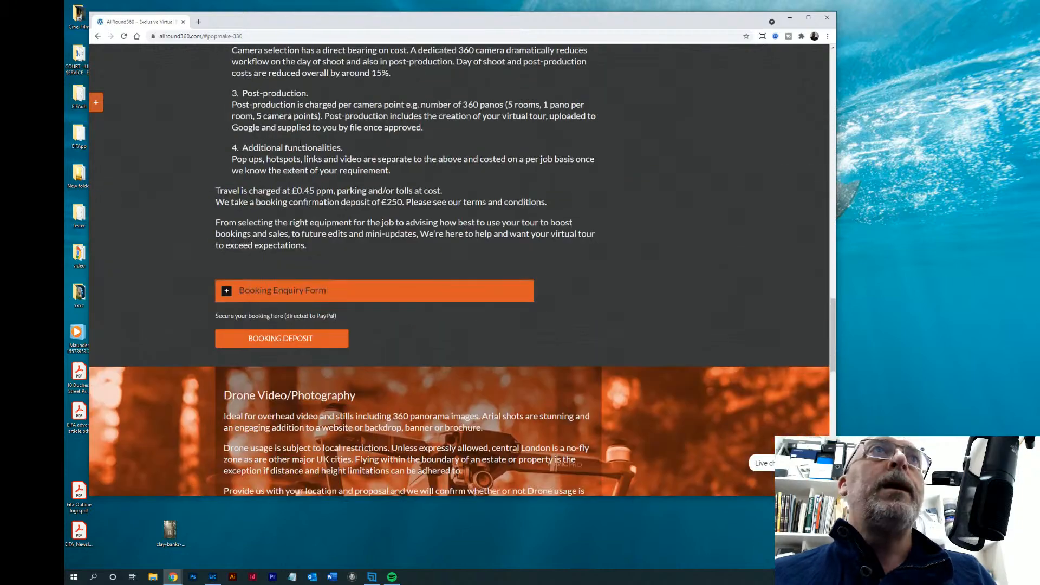
click(97, 103)
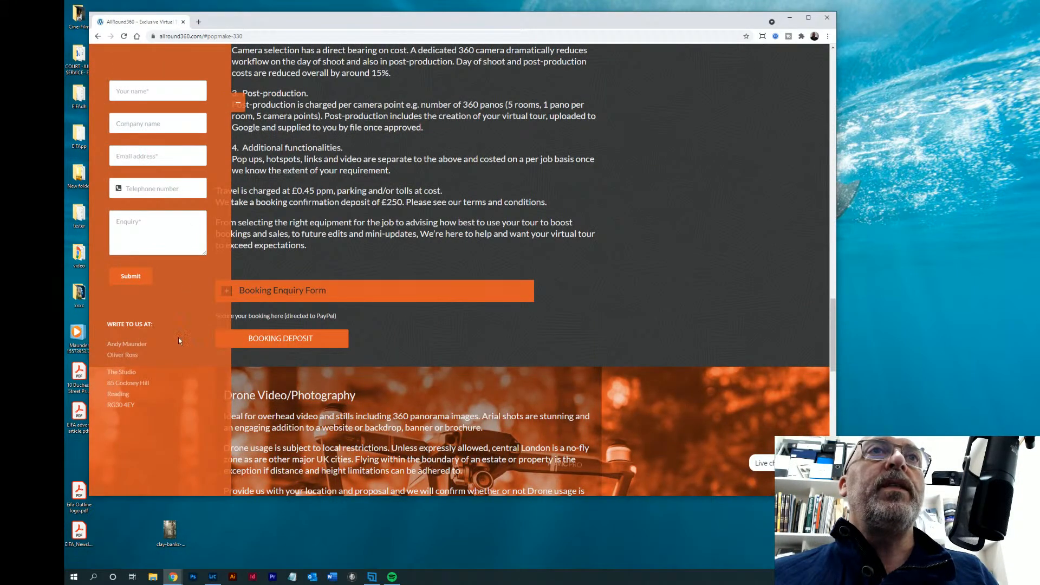
click(241, 103)
- Jump from the homepage's header to the Contact/About section and return to the page start
scroll(686, 233, up, 15)
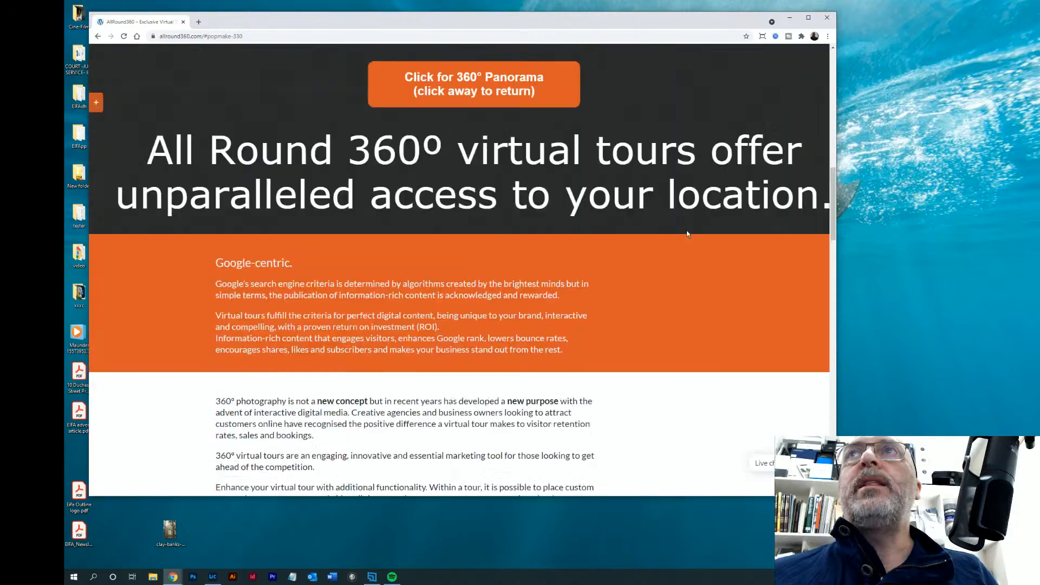
scroll(687, 234, up, 10)
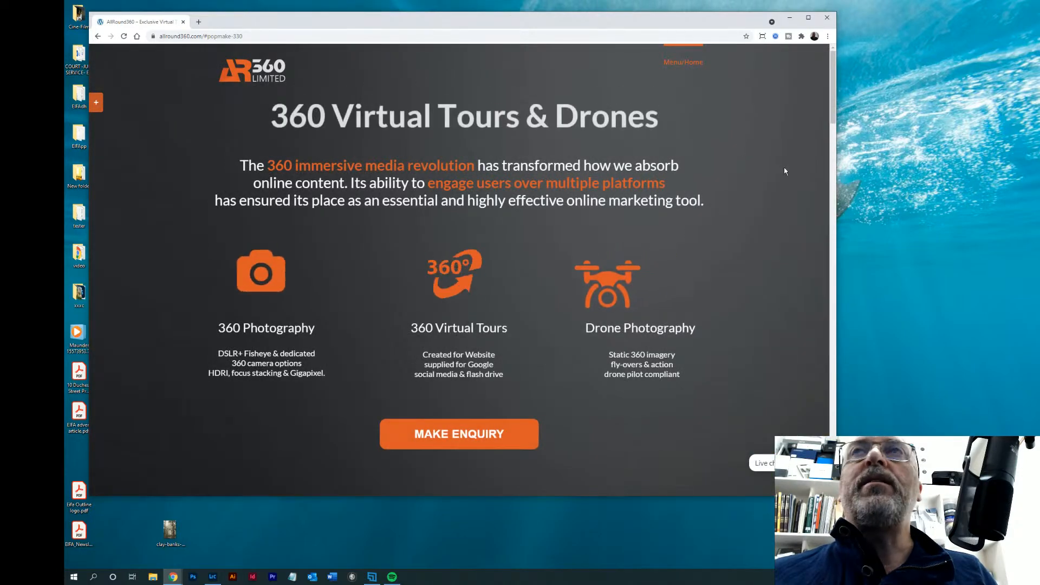
mouse_move(686, 59)
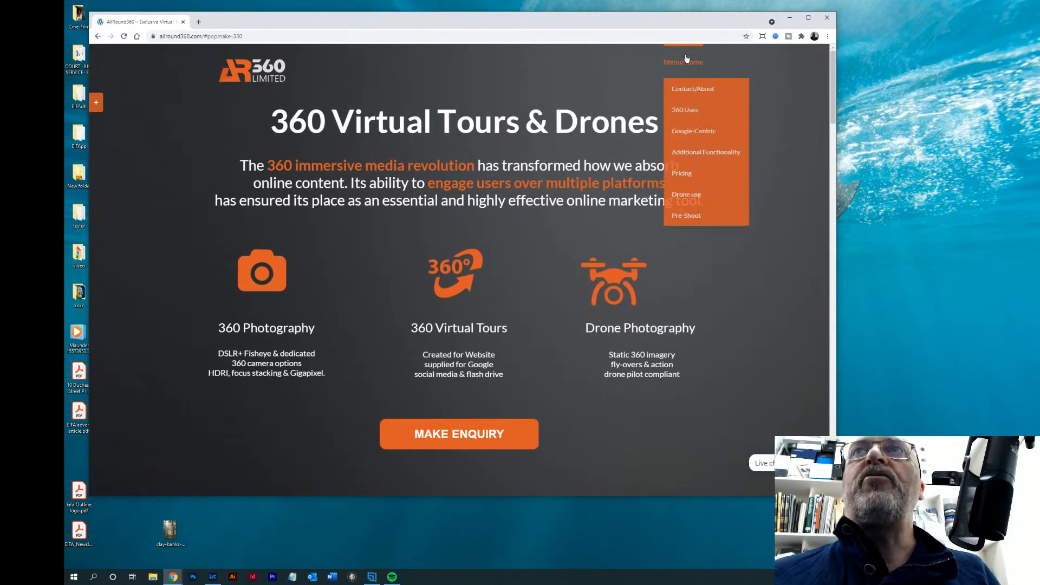
click(693, 89)
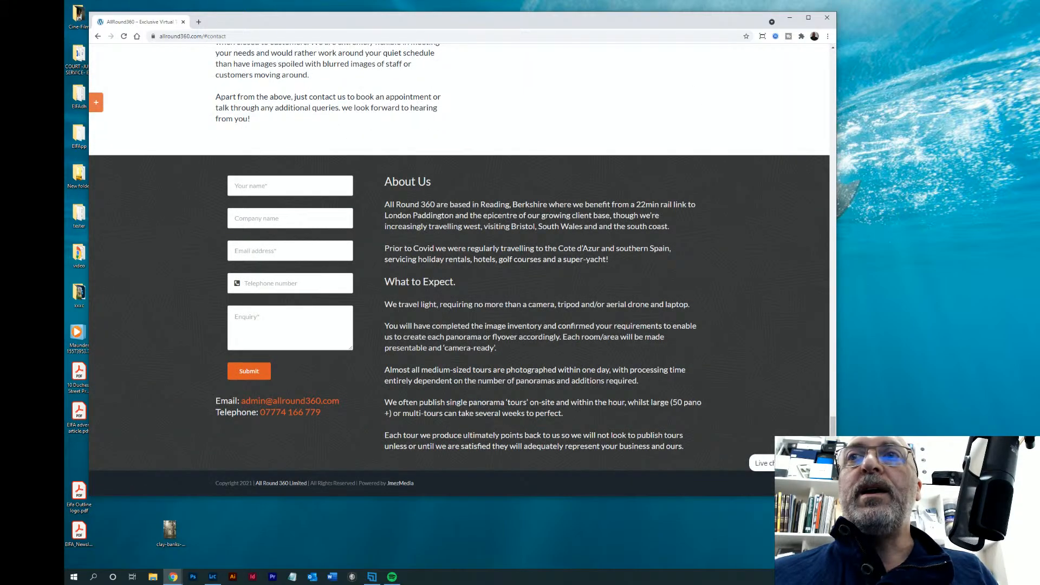
click(789, 486)
- Jump to the Google-Centric section and return to the page start
mouse_move(681, 70)
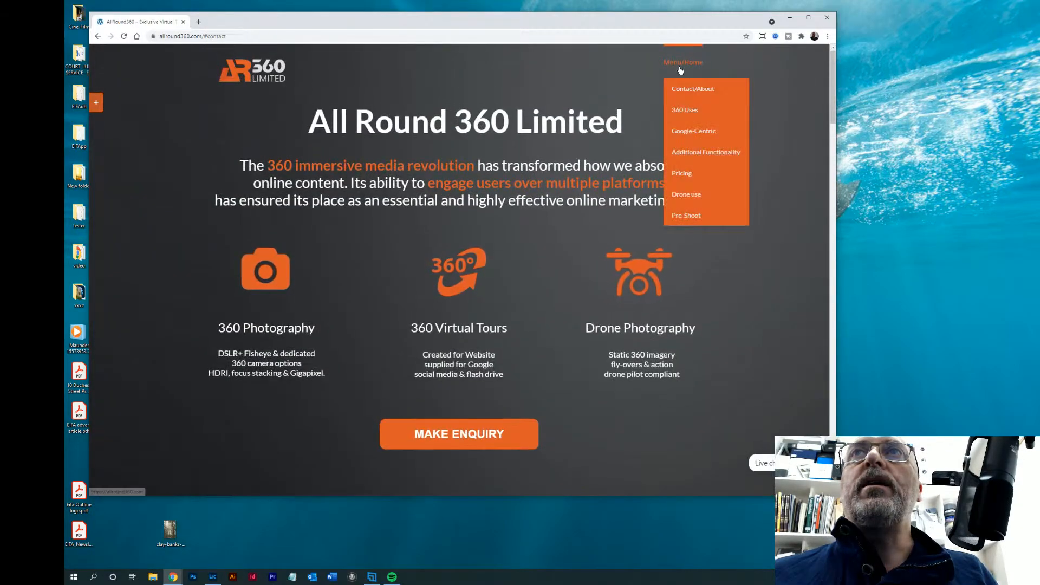
click(693, 131)
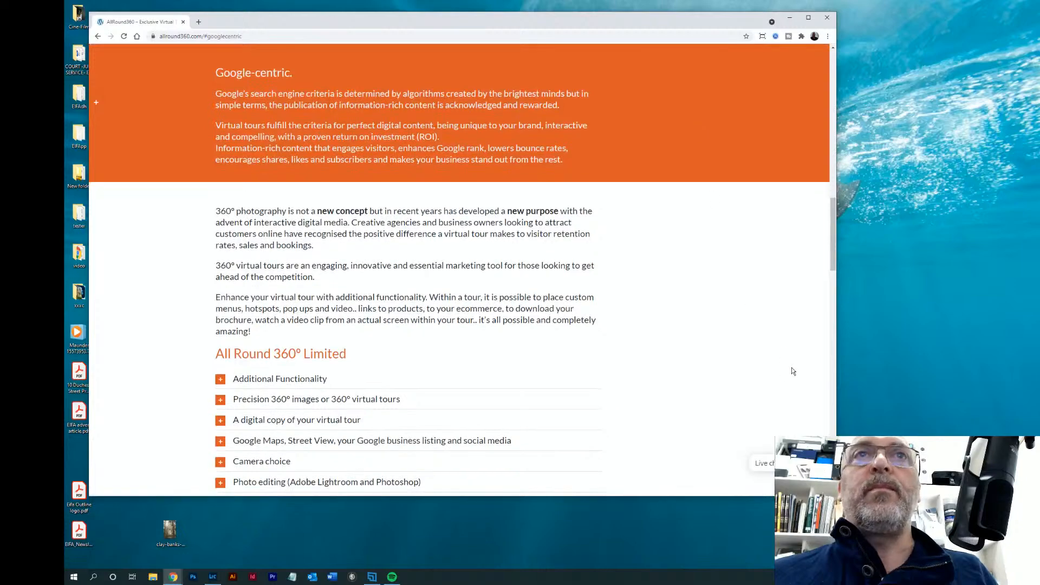
scroll(771, 211, up, 15)
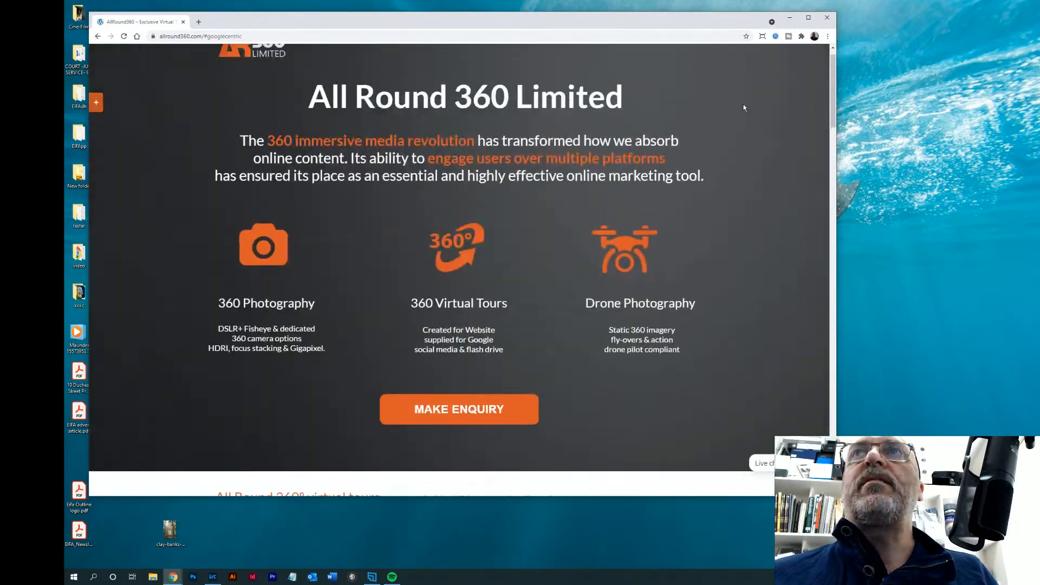
- Jump to the Drone use section and return to the page start
mouse_move(686, 72)
click(684, 195)
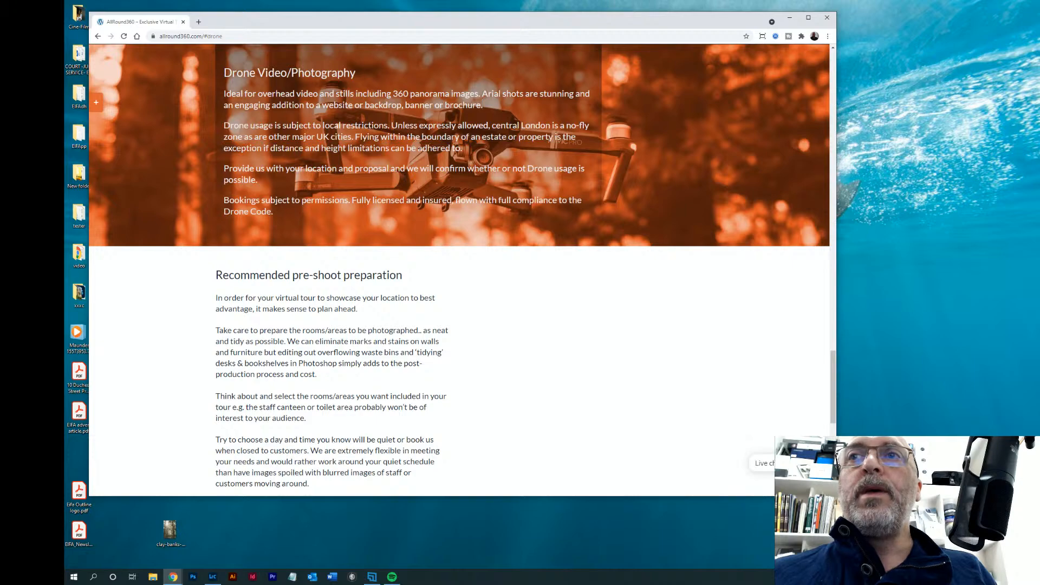
scroll(538, 311, up, 10)
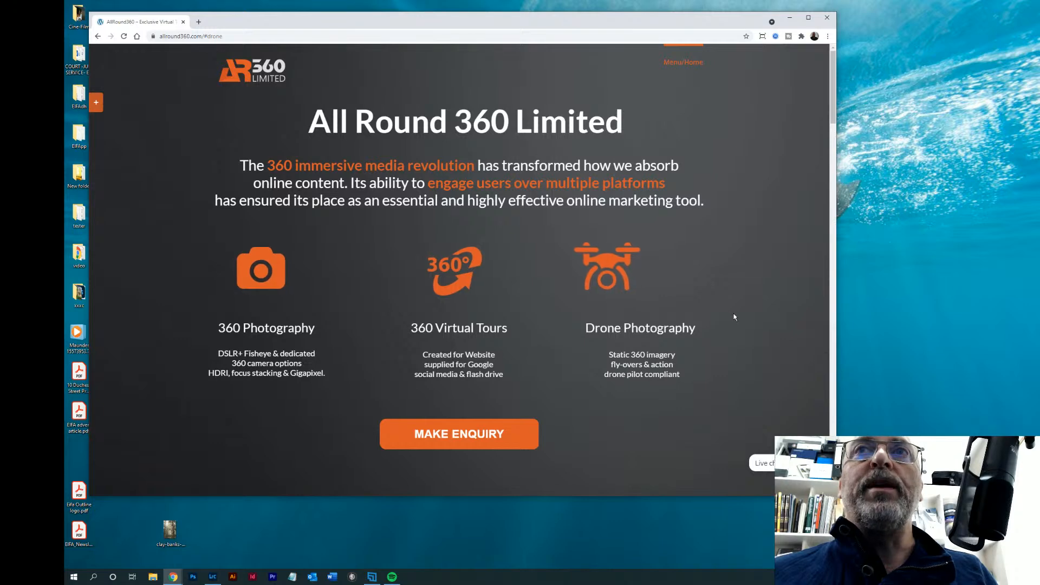
- Review the homepage introduction and panorama banner once more and close the browser window
scroll(755, 325, down, 2)
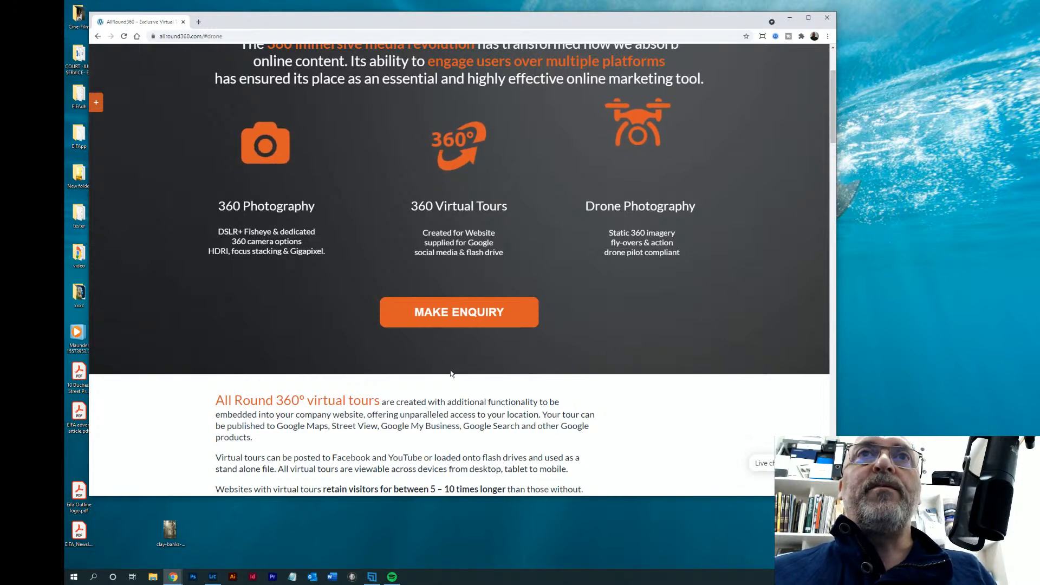
scroll(657, 405, up, 2)
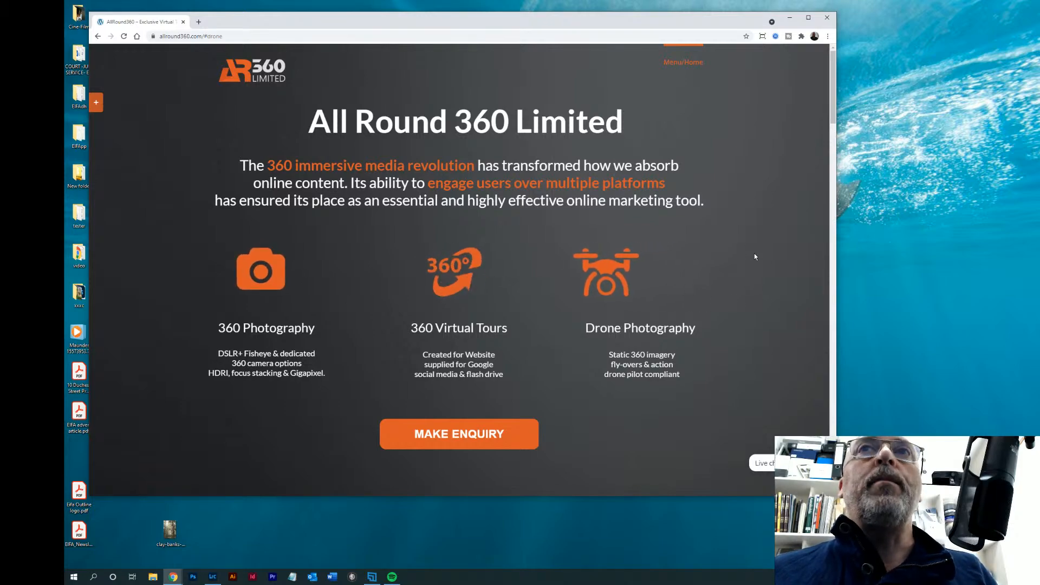
scroll(762, 289, down, 12)
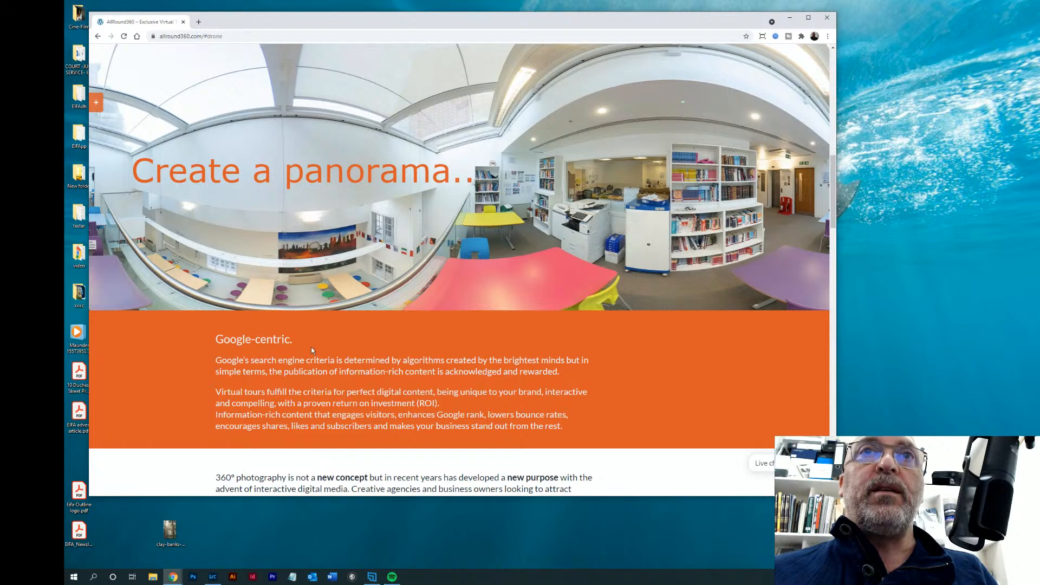
scroll(311, 350, up, 3)
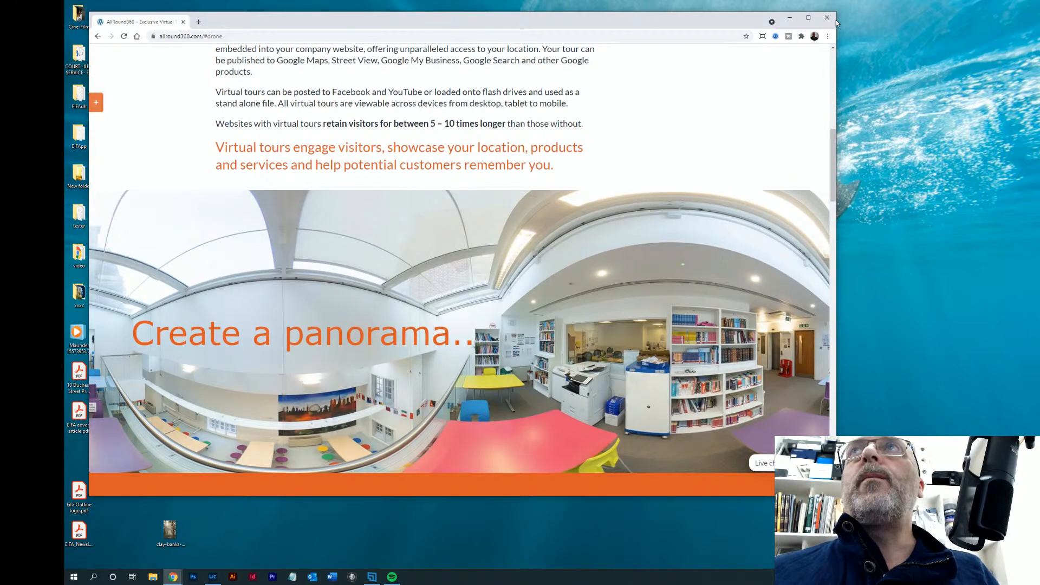
click(827, 18)
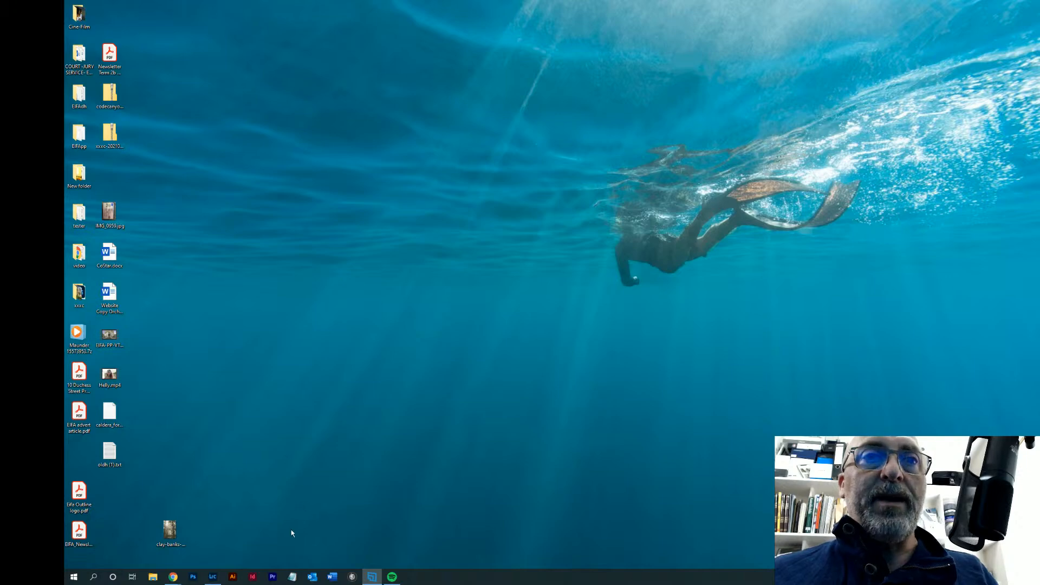
- Switch to Lightroom Classic and display the folder's 360° photos as a thumbnail grid in the Library
click(213, 579)
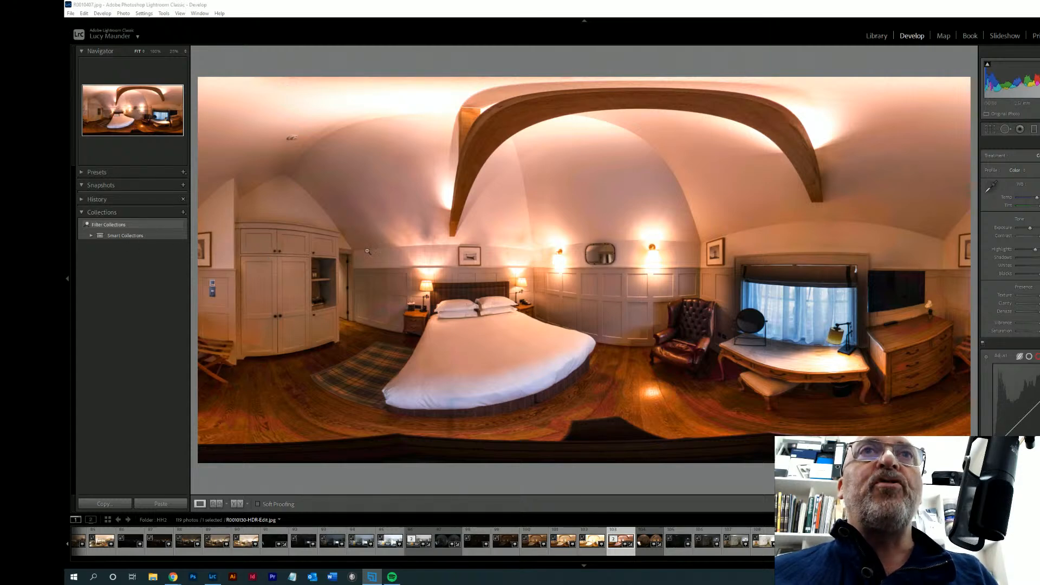
click(877, 36)
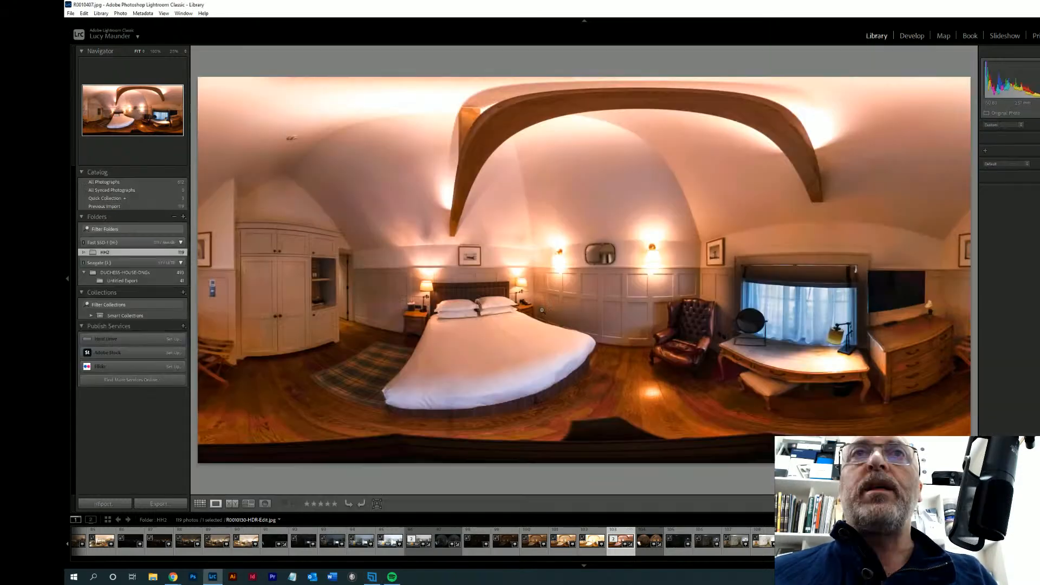
click(199, 503)
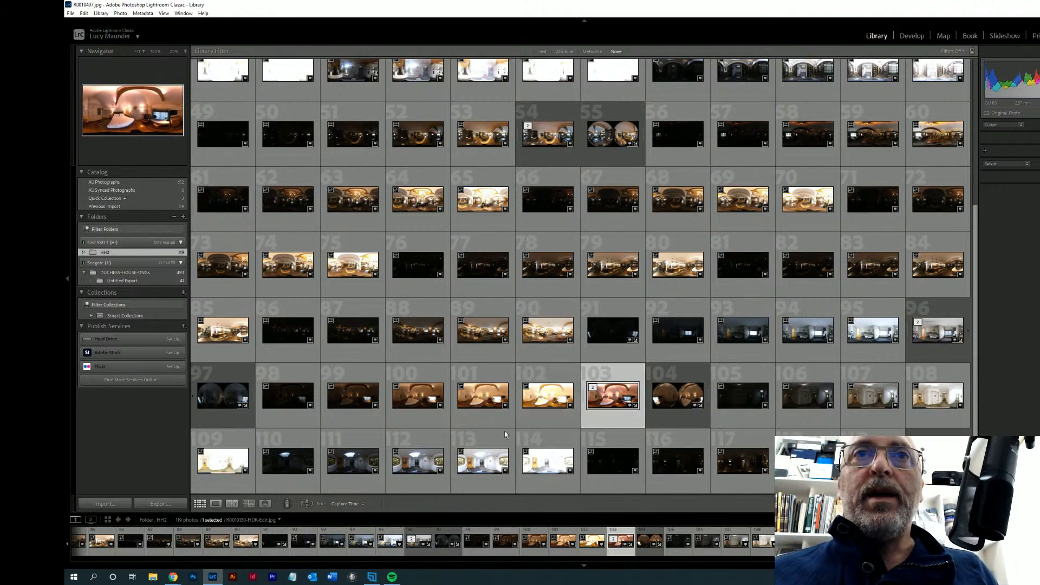
- Open the brightest bedroom exposure in Loupe view and step through its five bracketed exposures from darkest to brightest
click(551, 399)
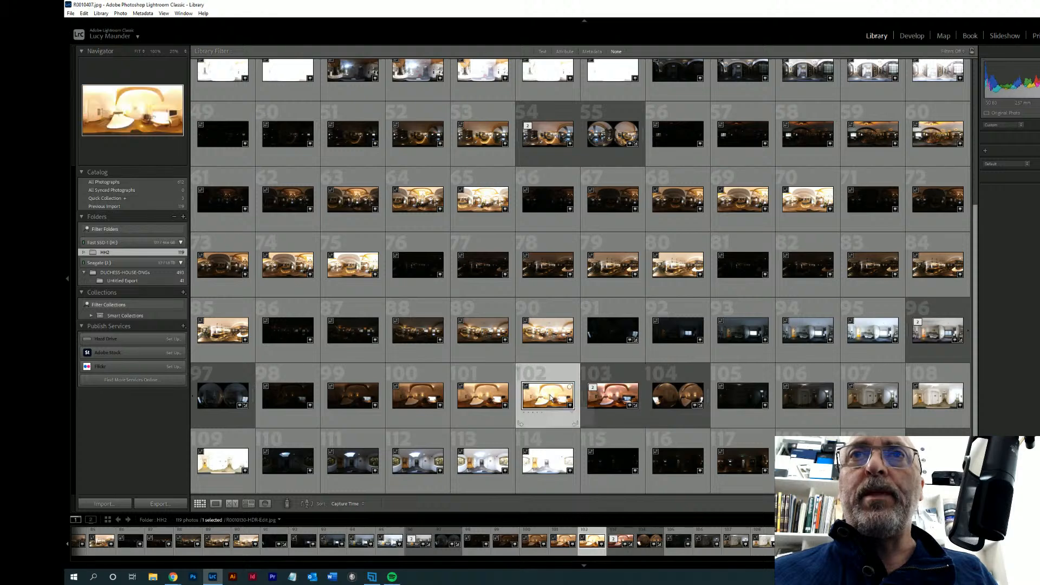
double_click(549, 402)
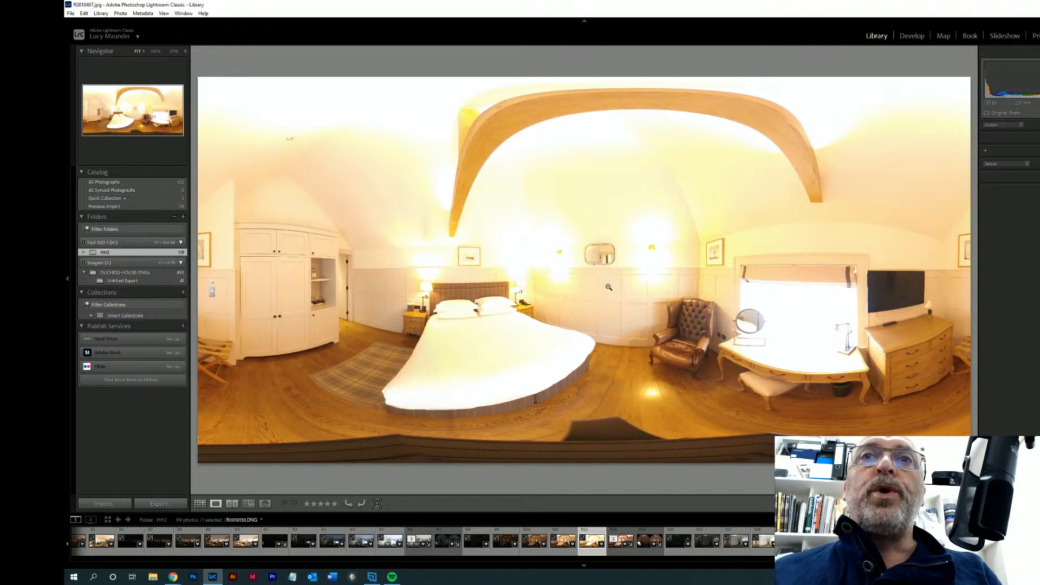
click(501, 536)
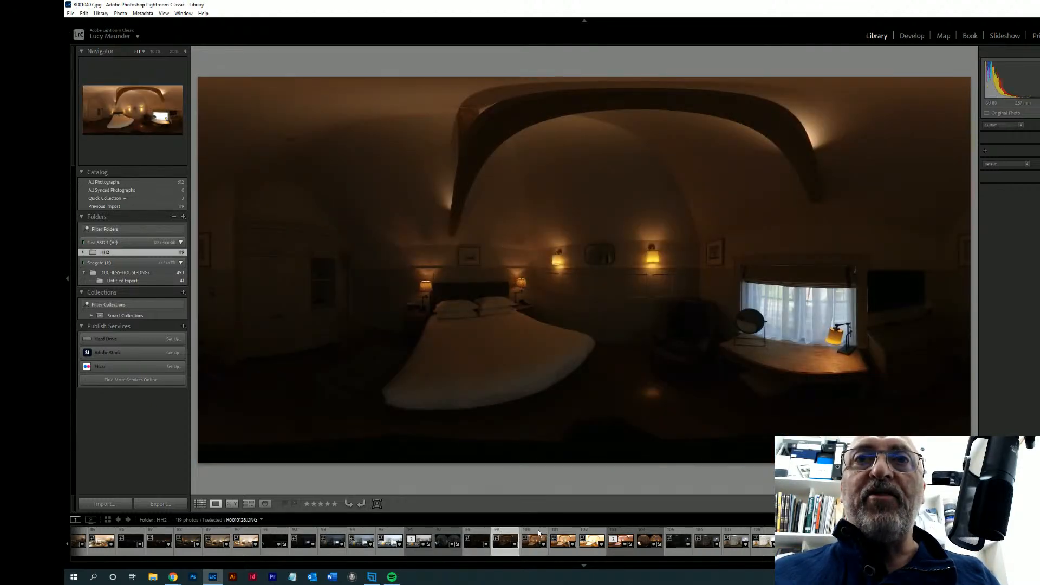
click(456, 535)
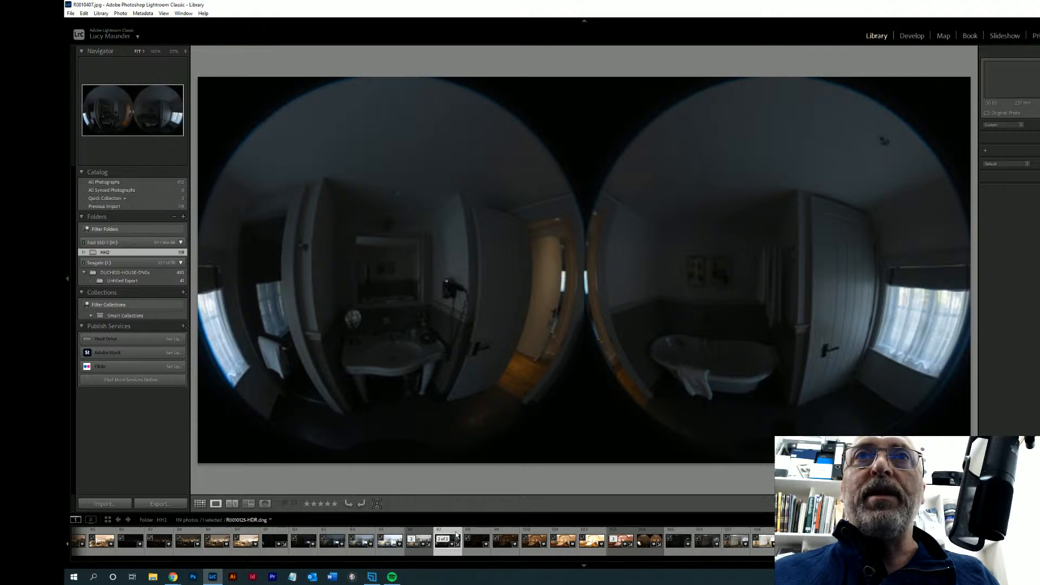
click(484, 535)
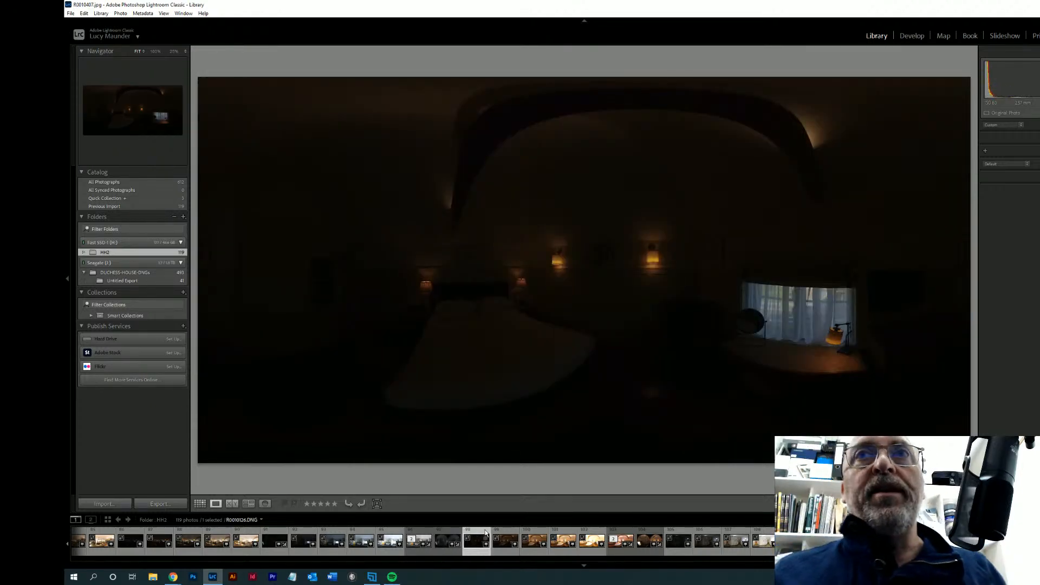
click(505, 536)
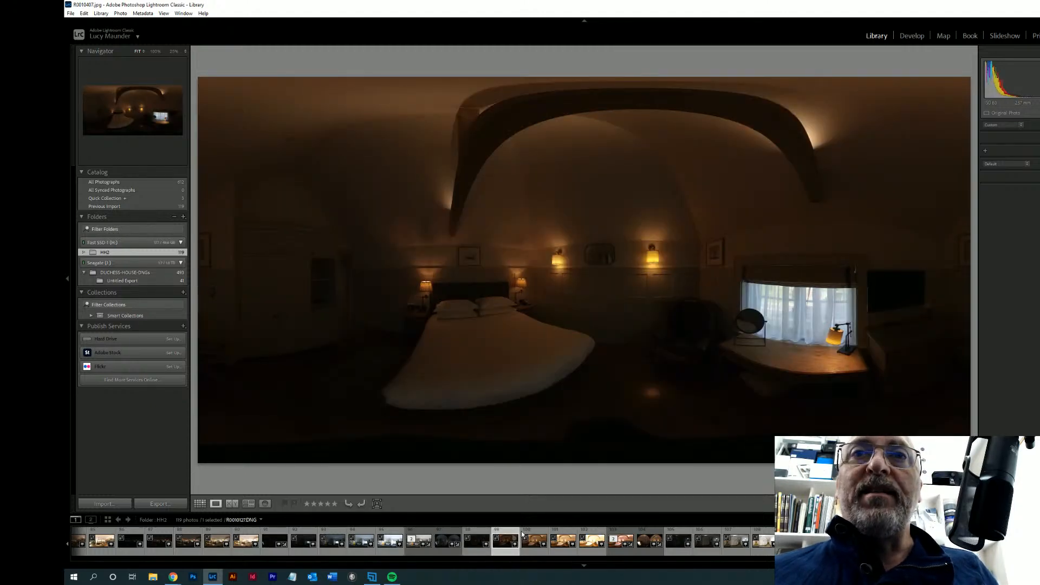
click(522, 535)
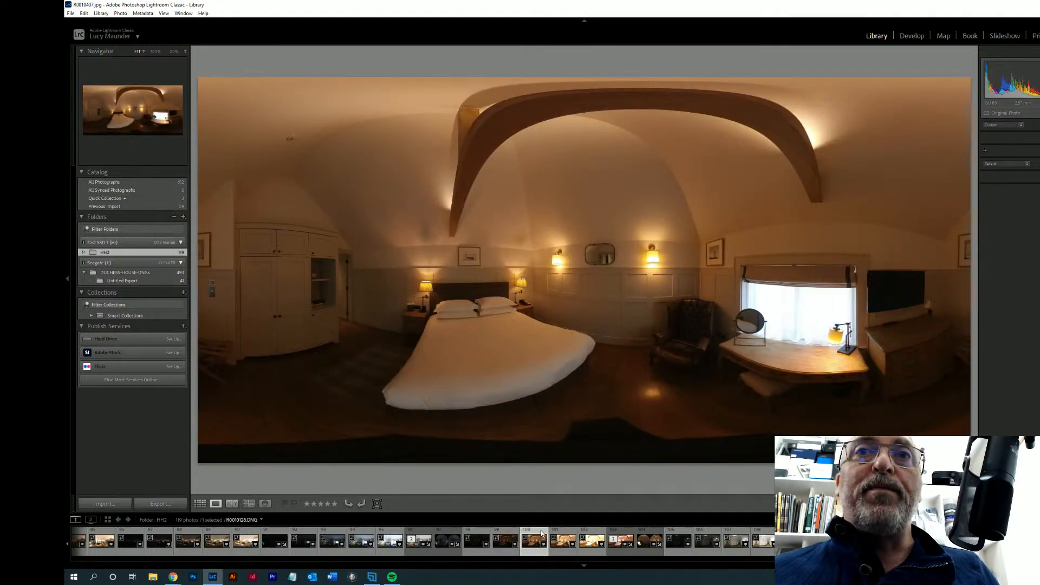
click(563, 536)
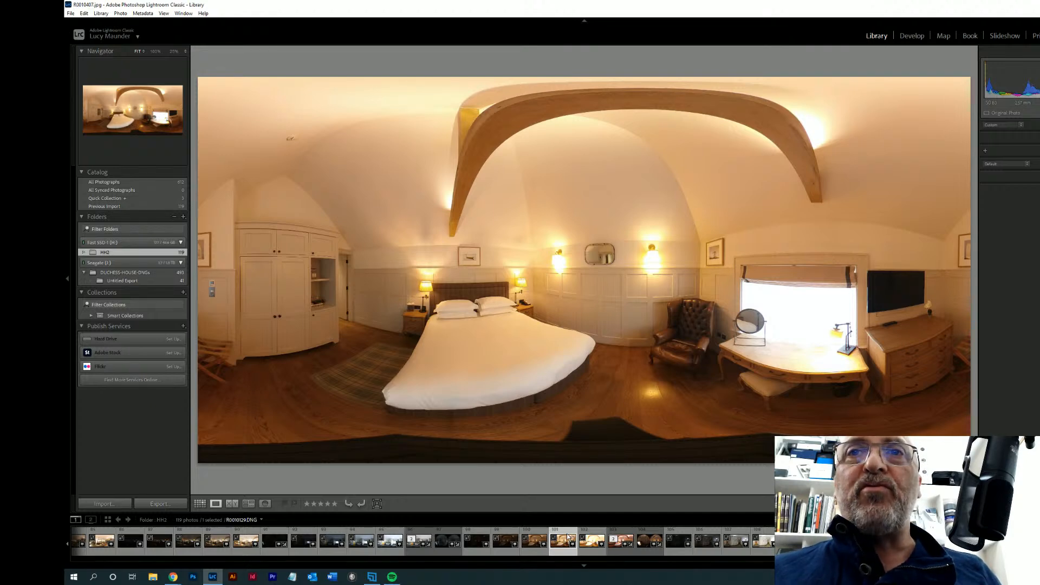
click(598, 537)
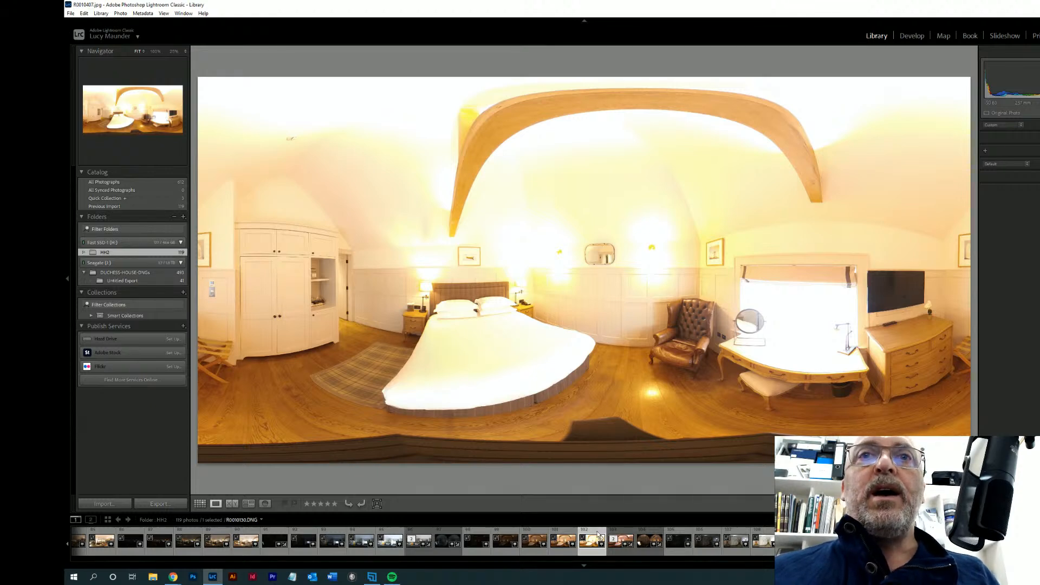
- Compare the darkest, second and middle bedroom exposures again, and check the darkest frame against the brightest one
click(480, 536)
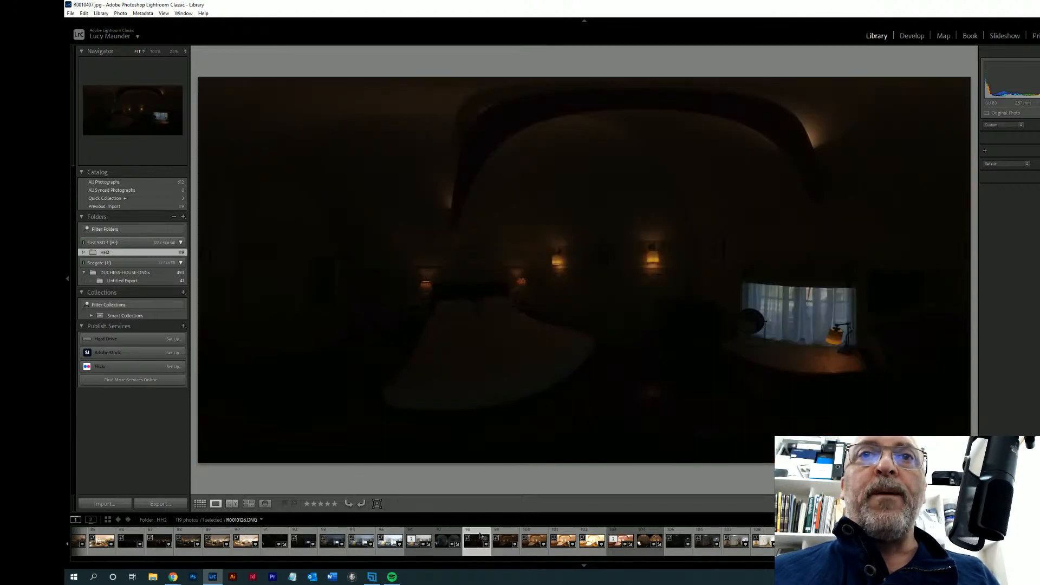
click(505, 539)
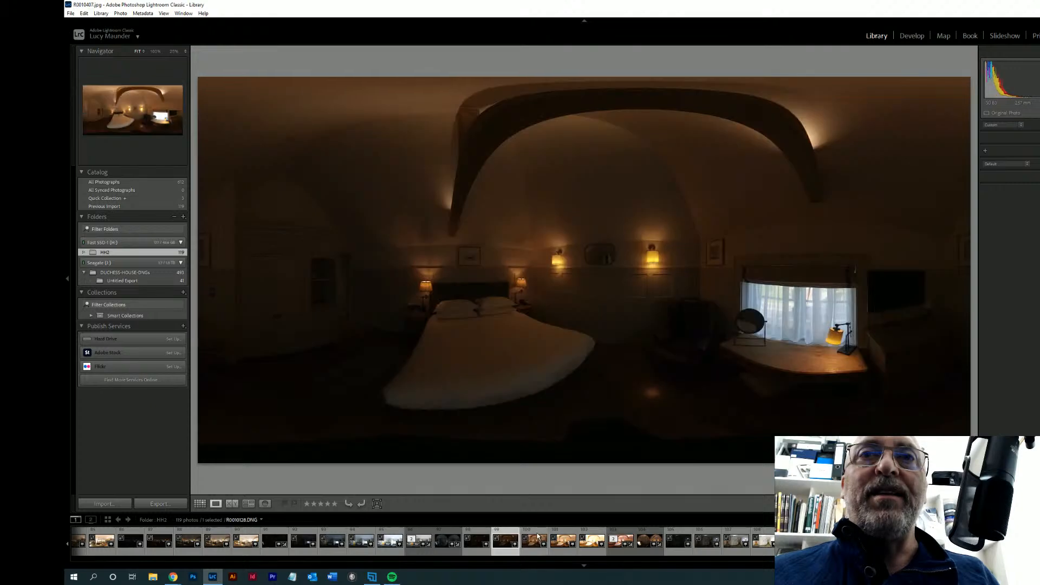
click(537, 536)
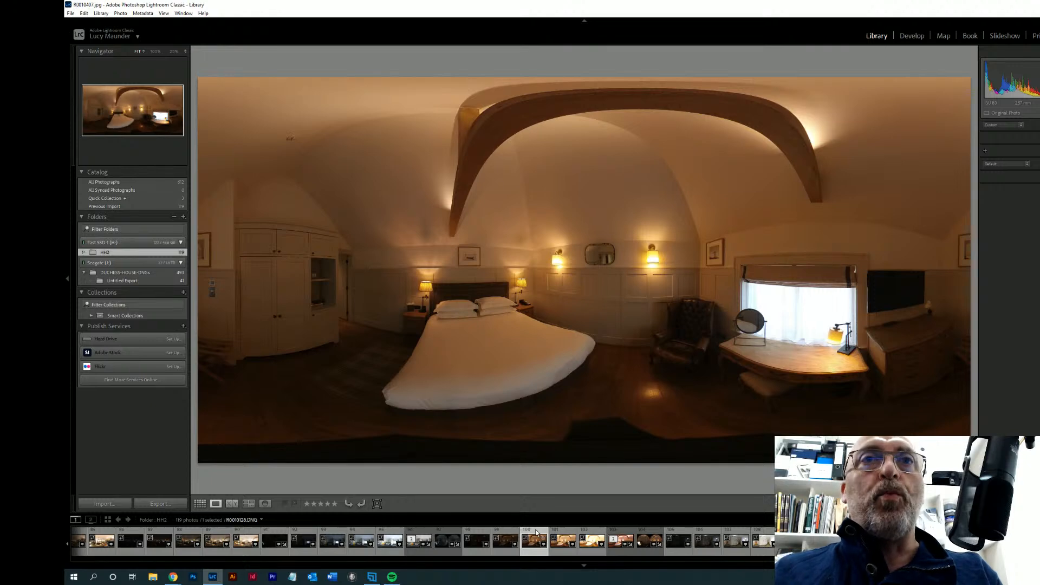
click(477, 541)
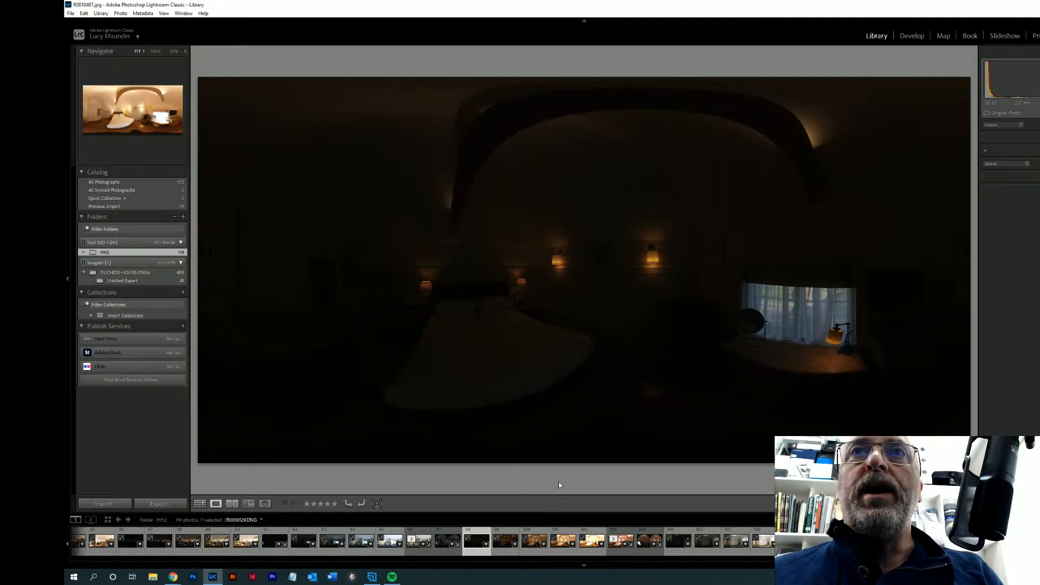
click(587, 535)
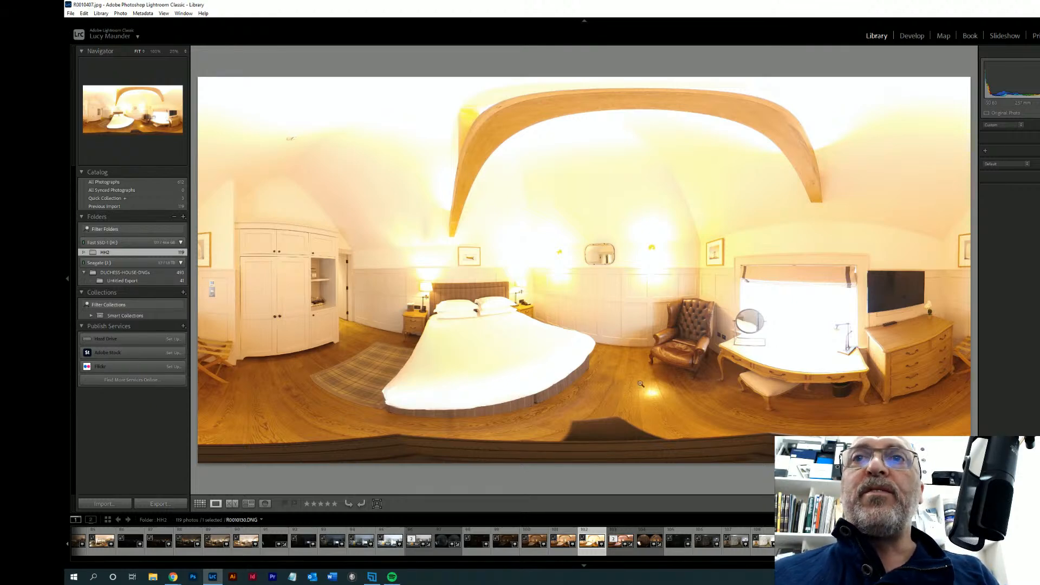
- Delete the existing stitched bedroom image R0010130-HDR-Edit.jpg from the disk
click(622, 537)
right_click(622, 537)
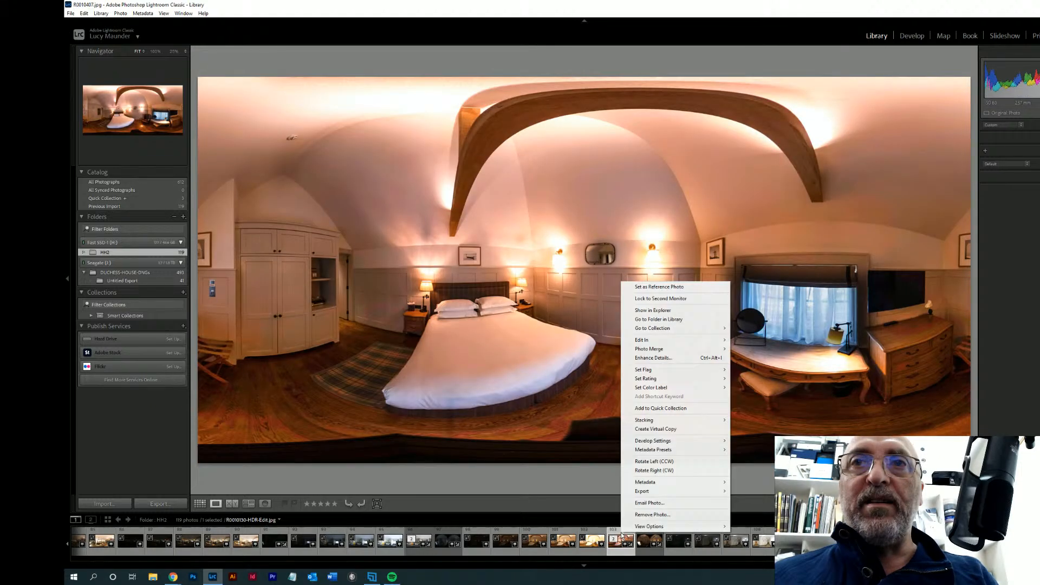
click(646, 514)
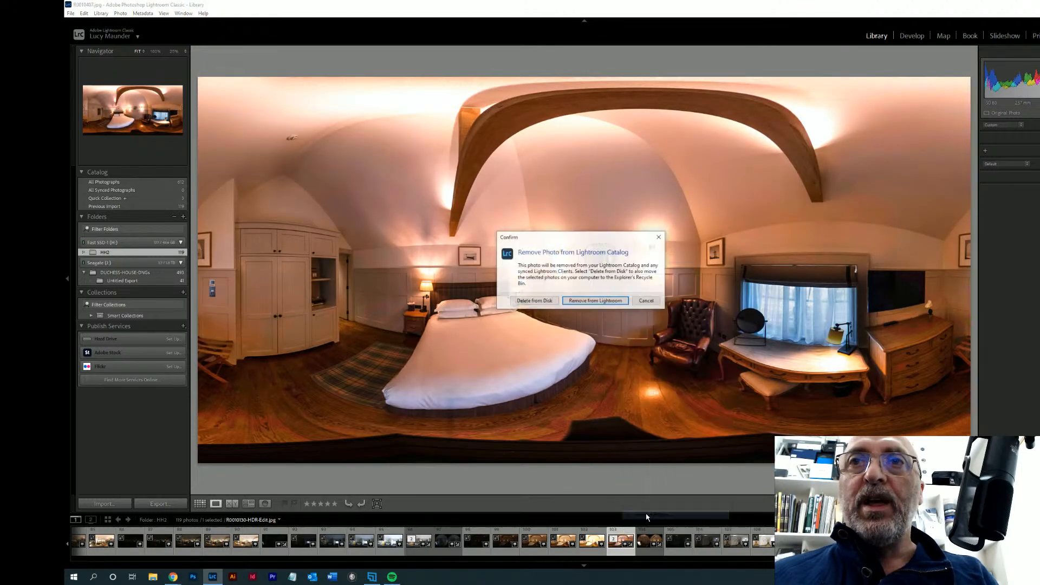
click(545, 304)
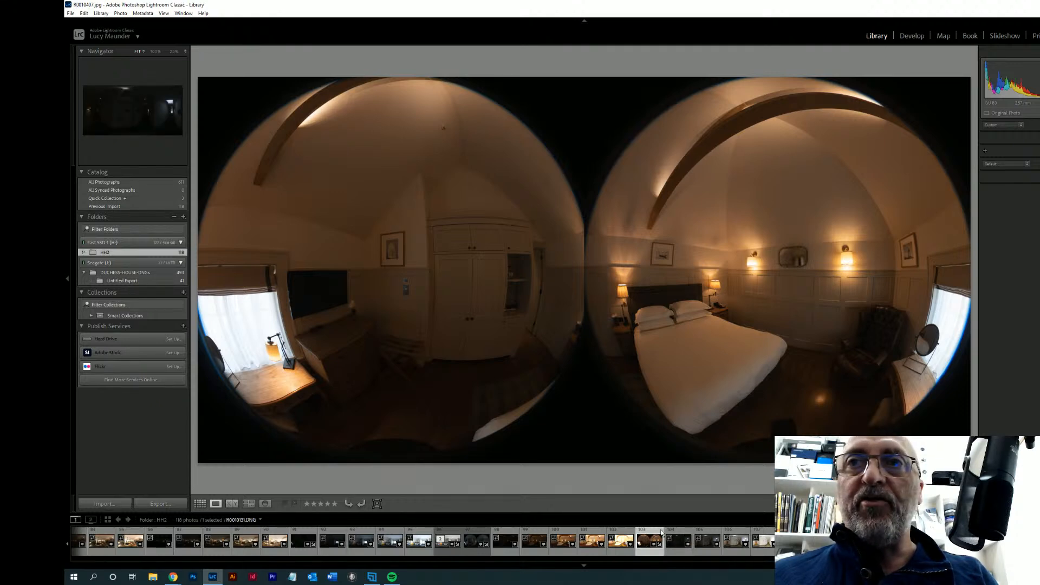
- Delete the existing dual-fisheye bedroom merge R0010130-HDR.dng from the disk
click(621, 537)
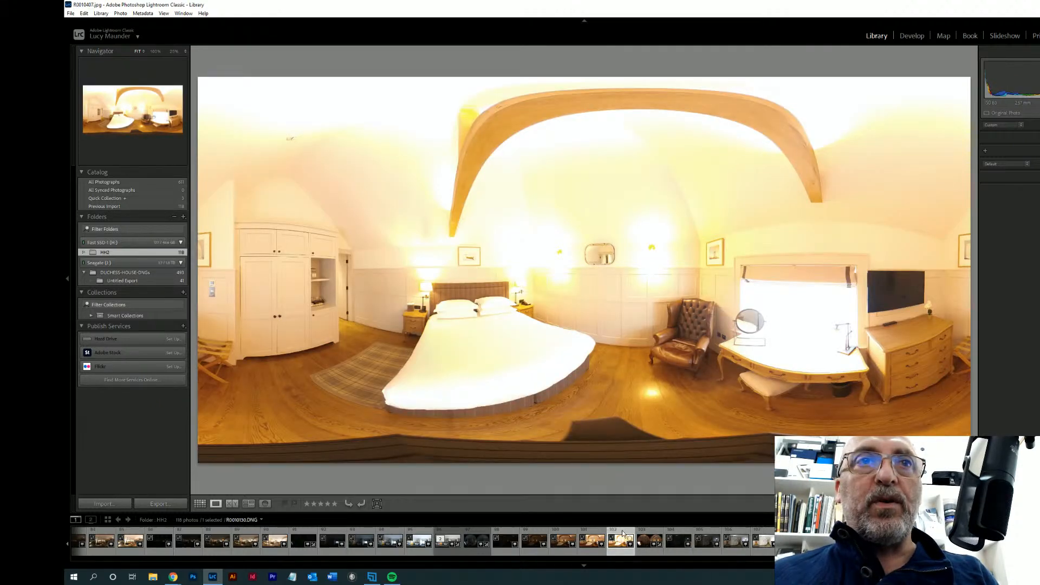
click(650, 533)
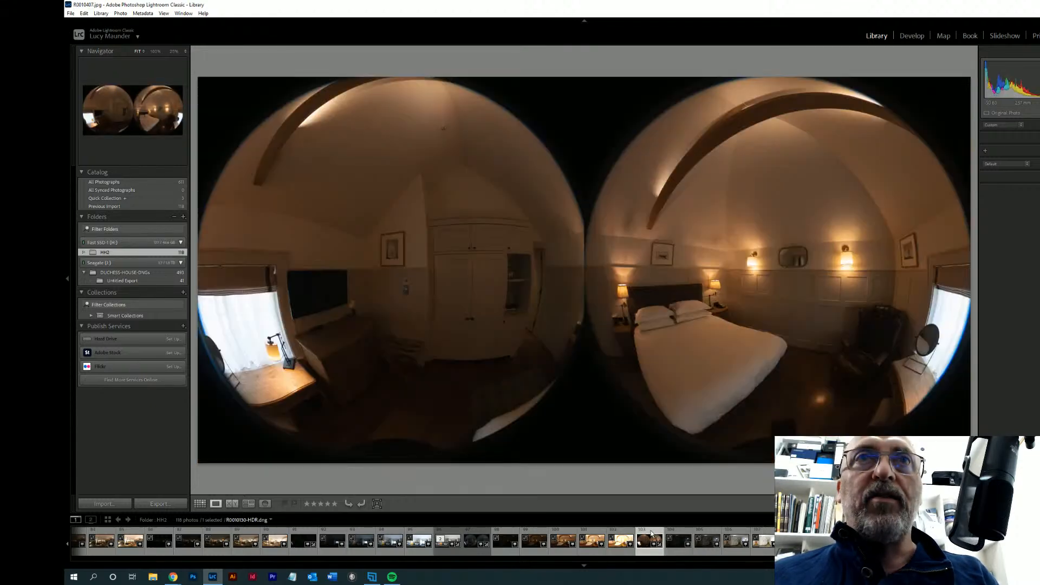
right_click(652, 532)
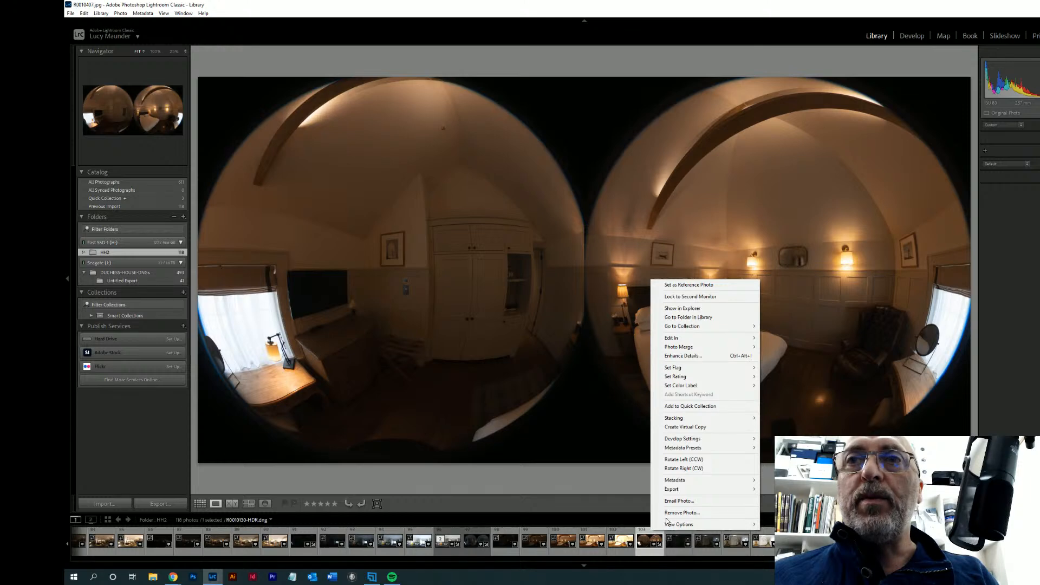
click(667, 515)
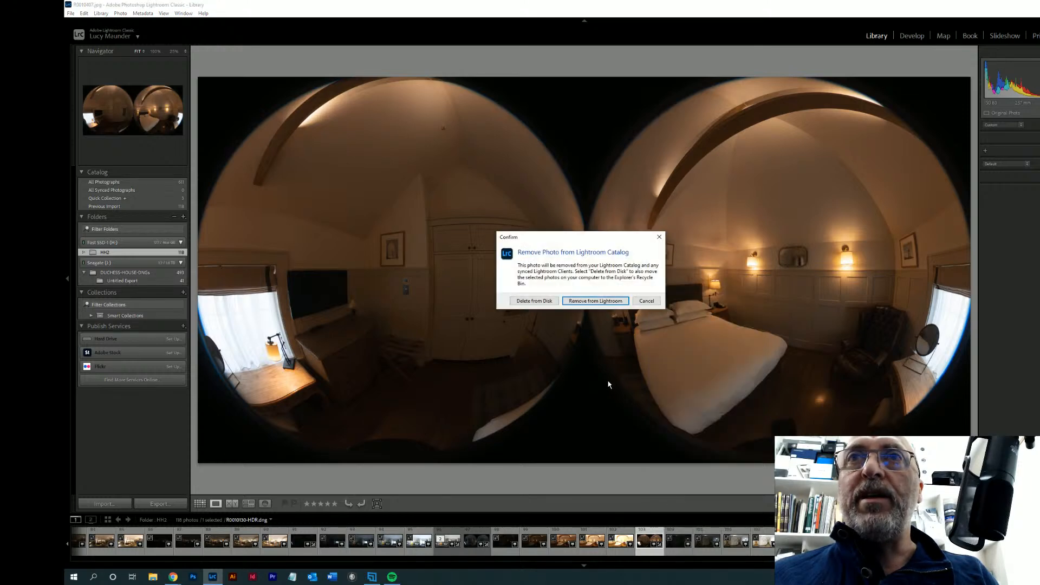
click(535, 301)
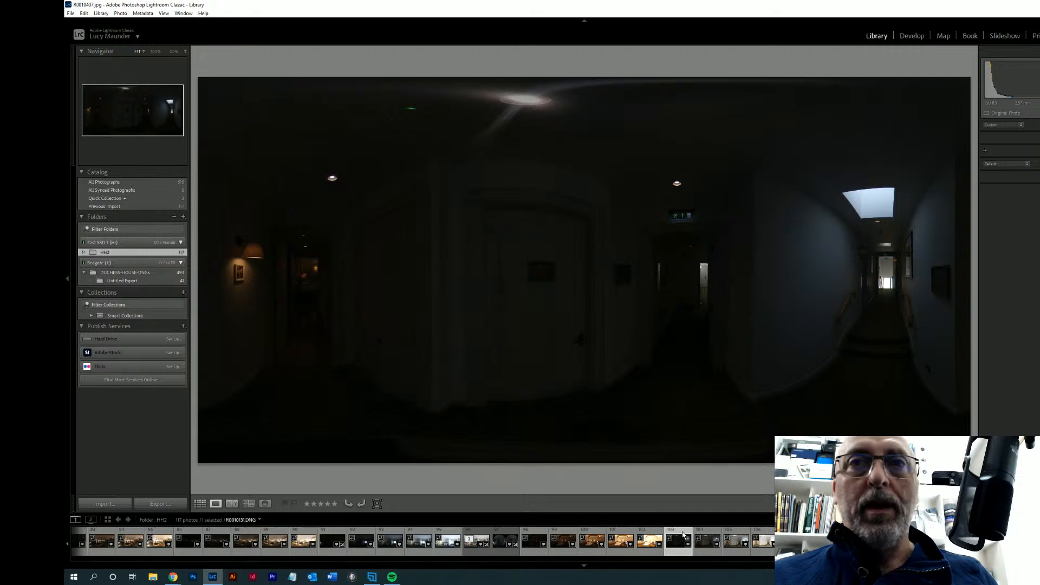
- Merge the five bracketed bedroom exposures, R0010126.DNG to R0010130.DNG, to HDR with deghosting set to None and no auto alignment or auto settings
click(657, 536)
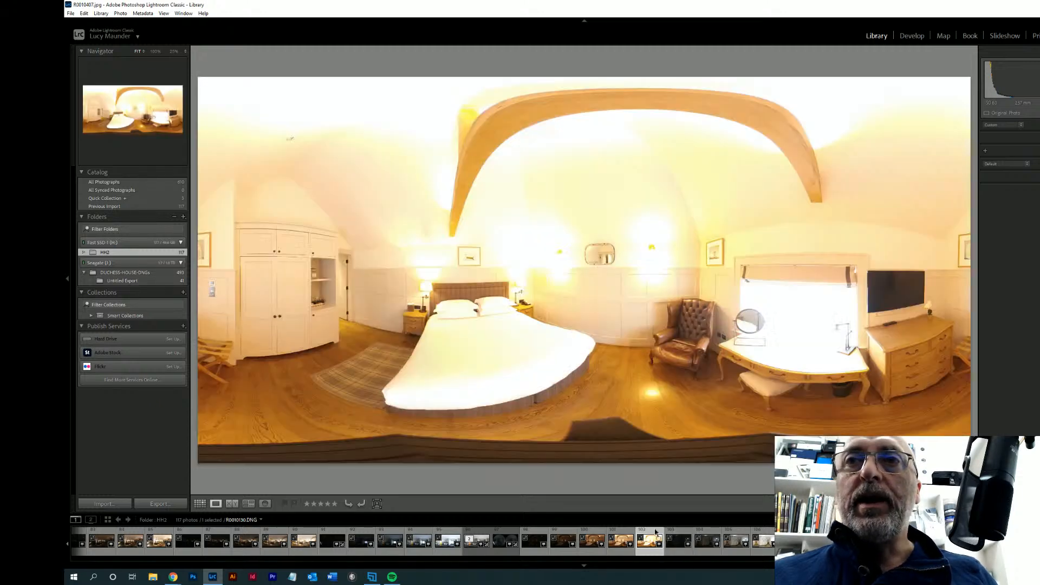
click(627, 535)
click(586, 535)
click(564, 536)
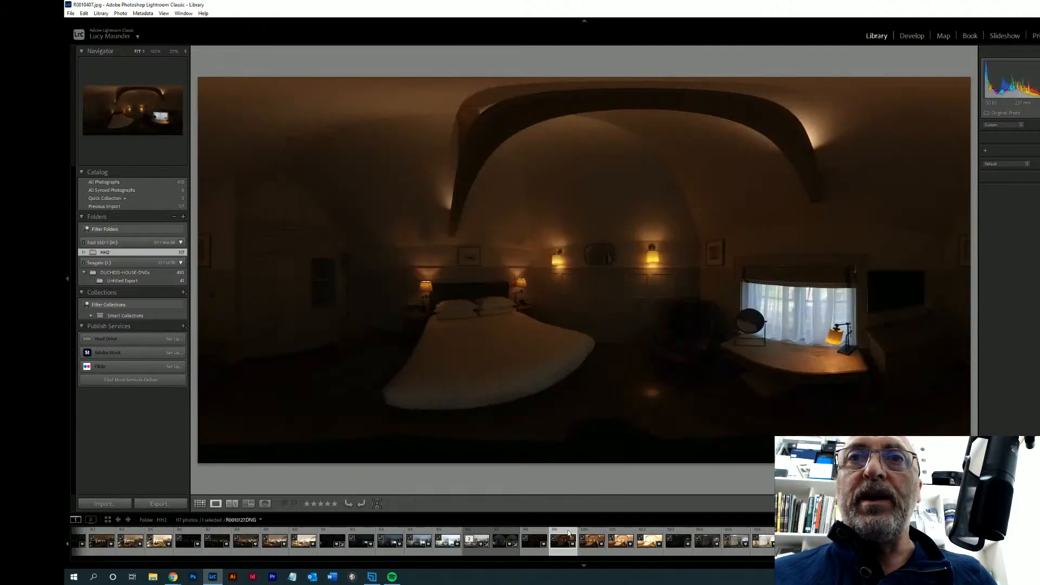
click(537, 534)
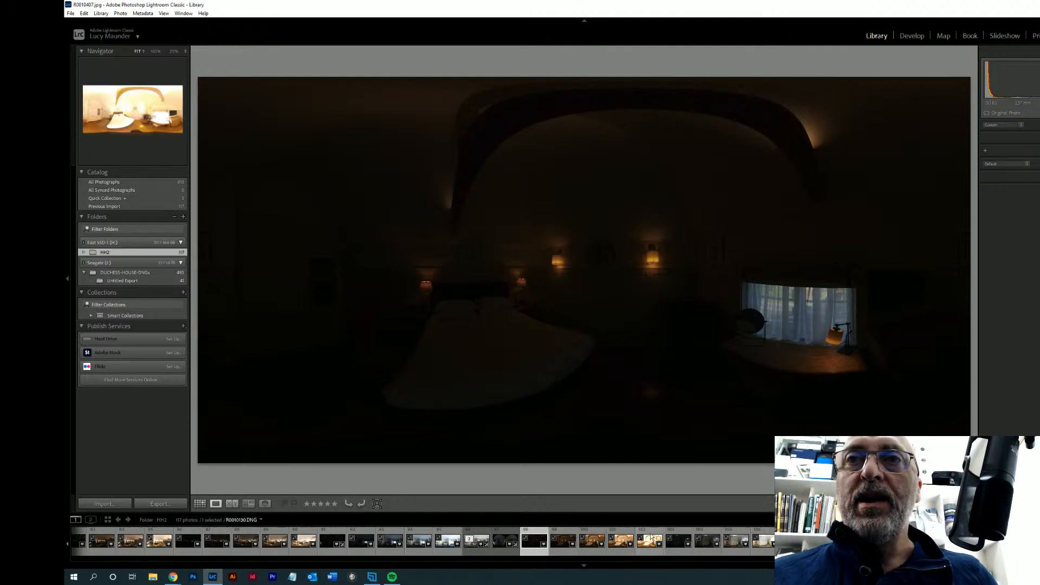
shift+click(554, 536)
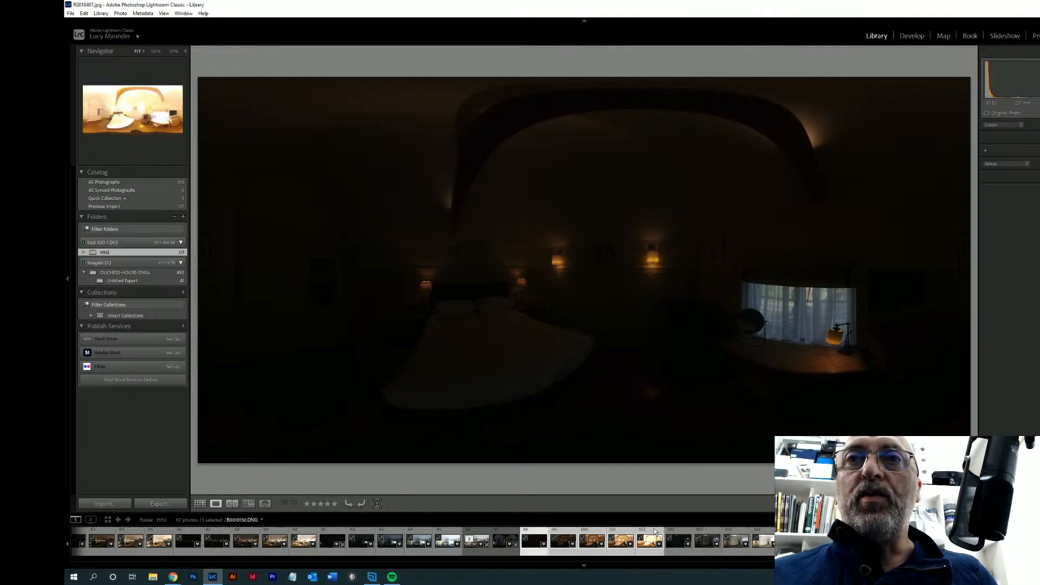
right_click(597, 538)
mouse_move(620, 349)
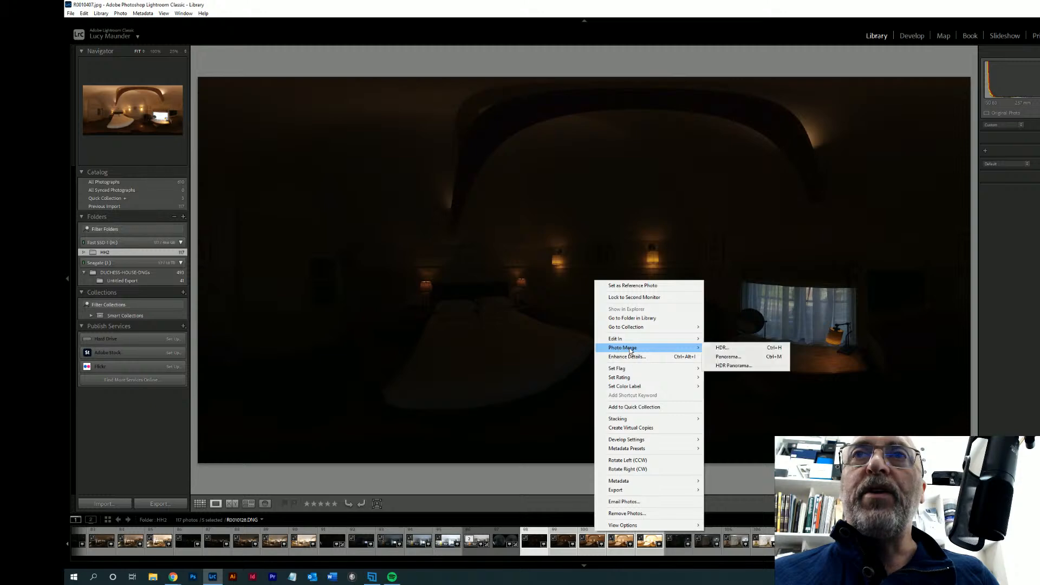
click(722, 348)
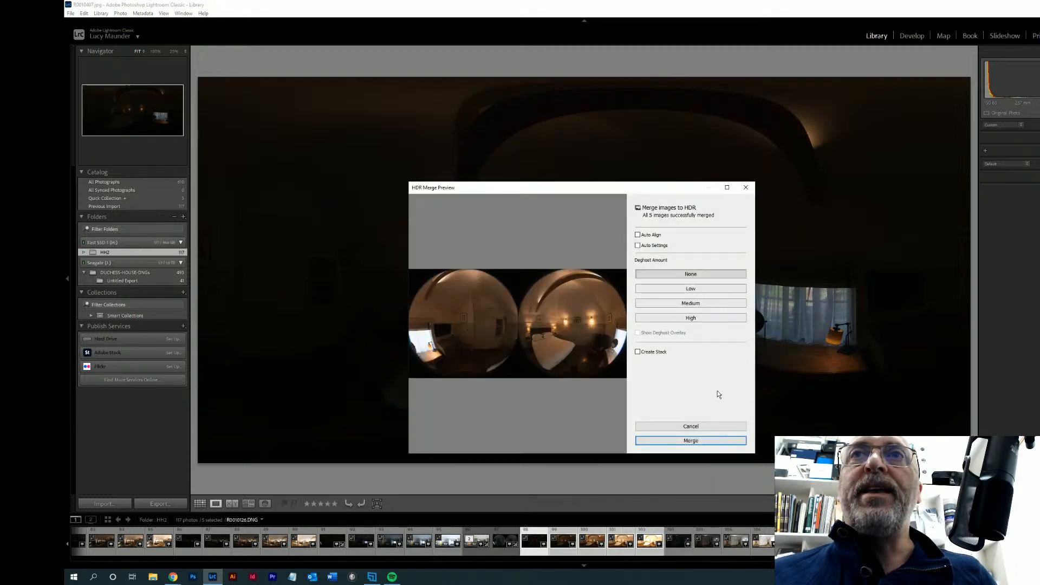
click(691, 441)
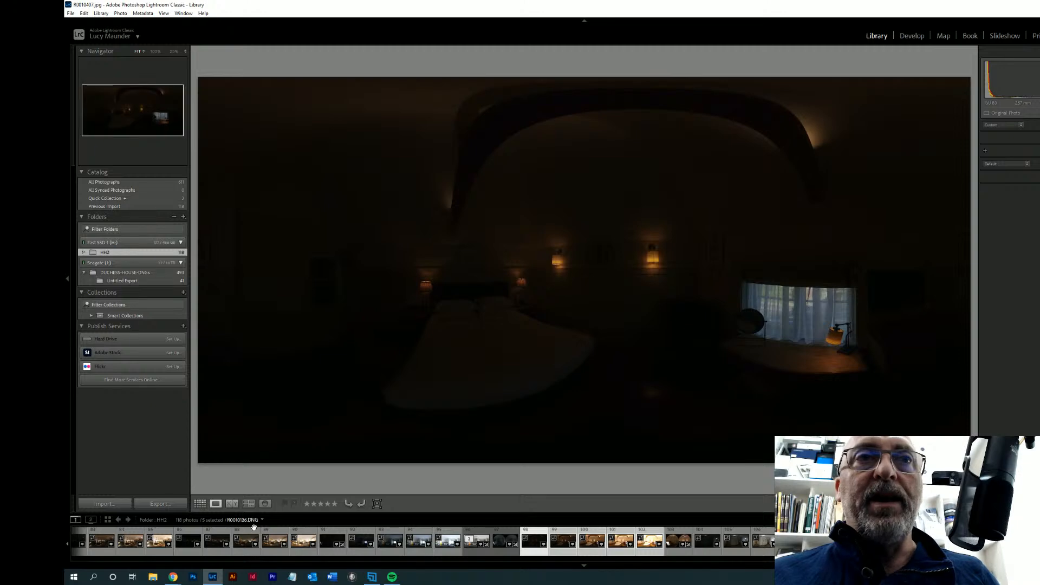
- Send the merged dual-fisheye HDR to RICOH THETA Stitcher as an 8-bit JPEG copy with Lightroom adjustments, Adobe RGB (1998), resolution 240
click(682, 534)
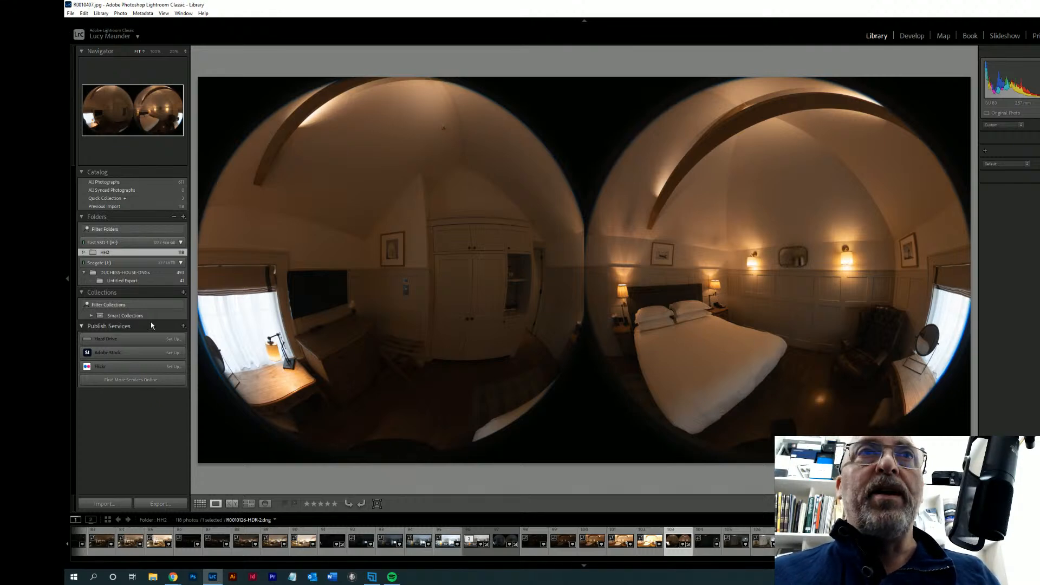
right_click(649, 332)
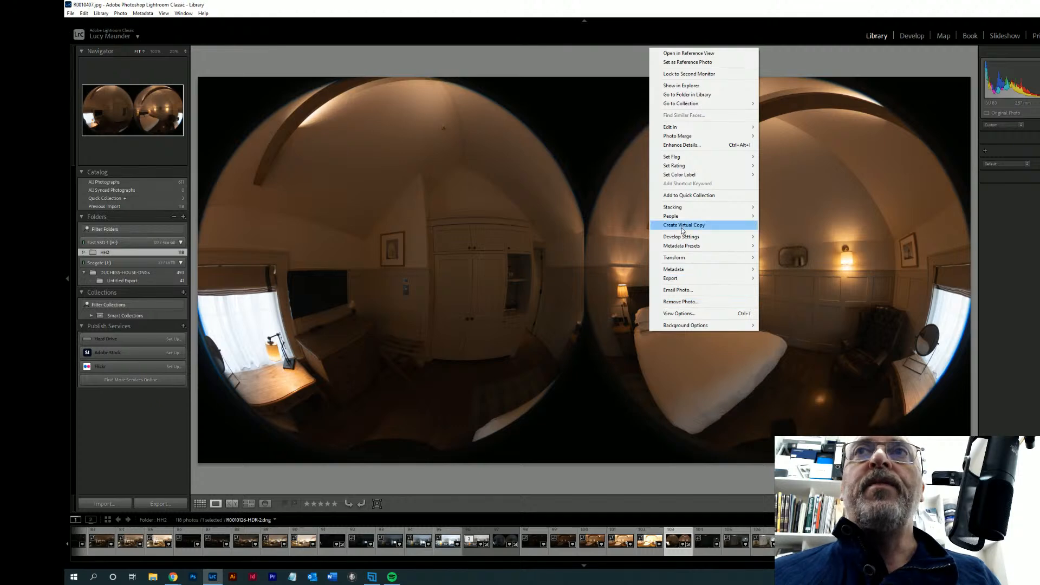
mouse_move(686, 218)
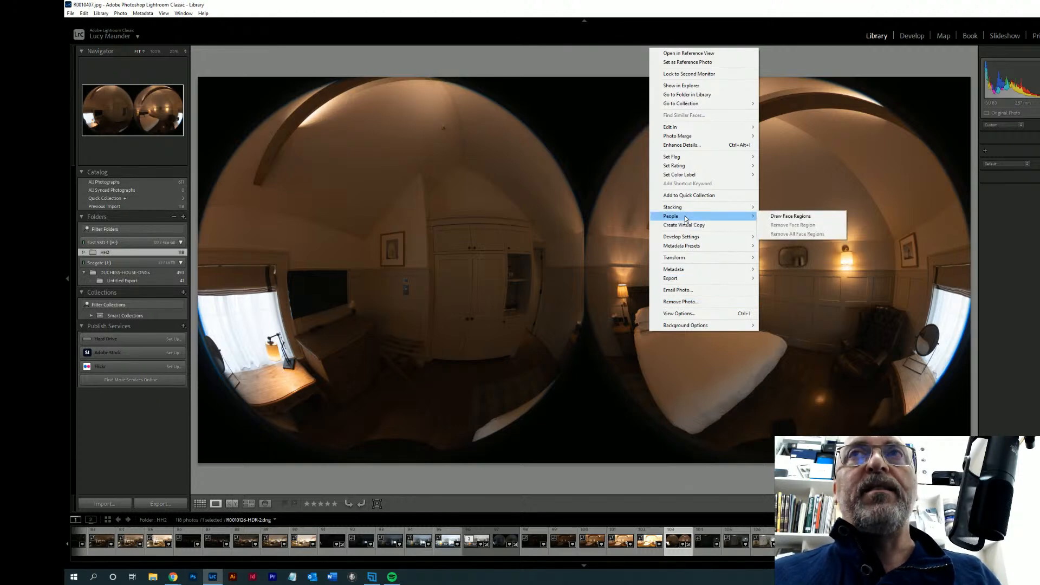
mouse_move(696, 129)
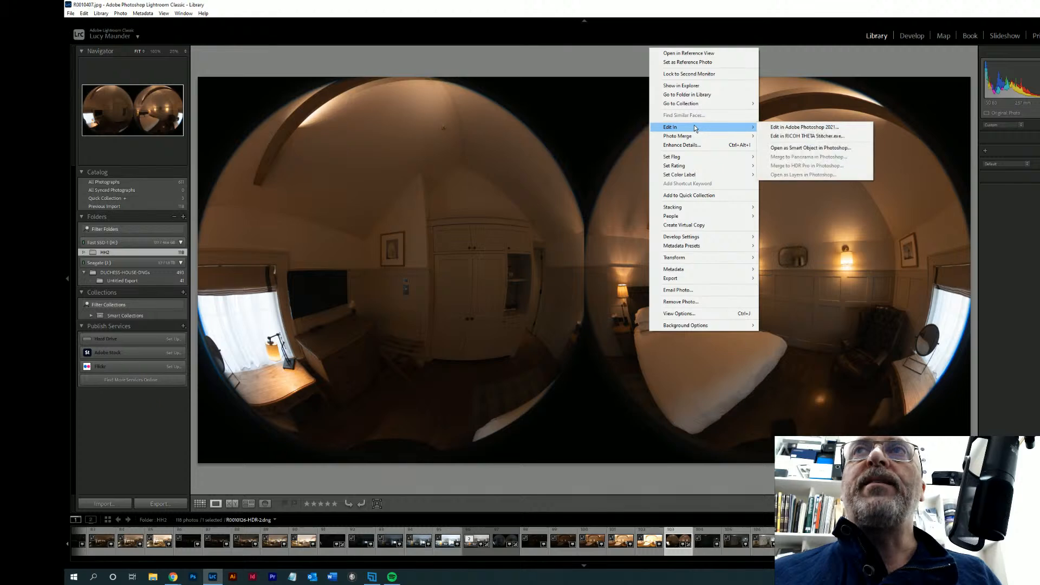
click(800, 137)
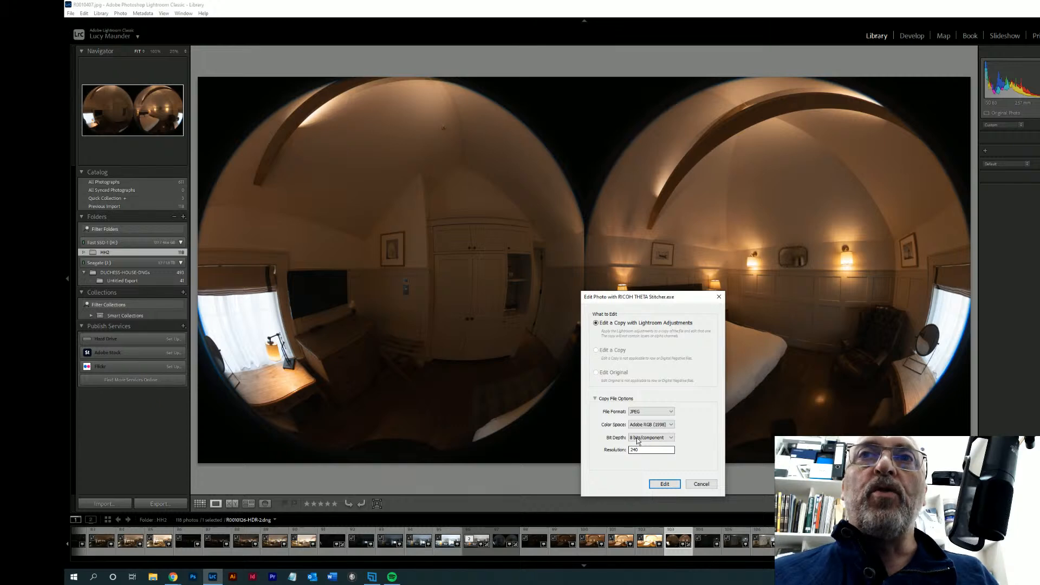
click(665, 484)
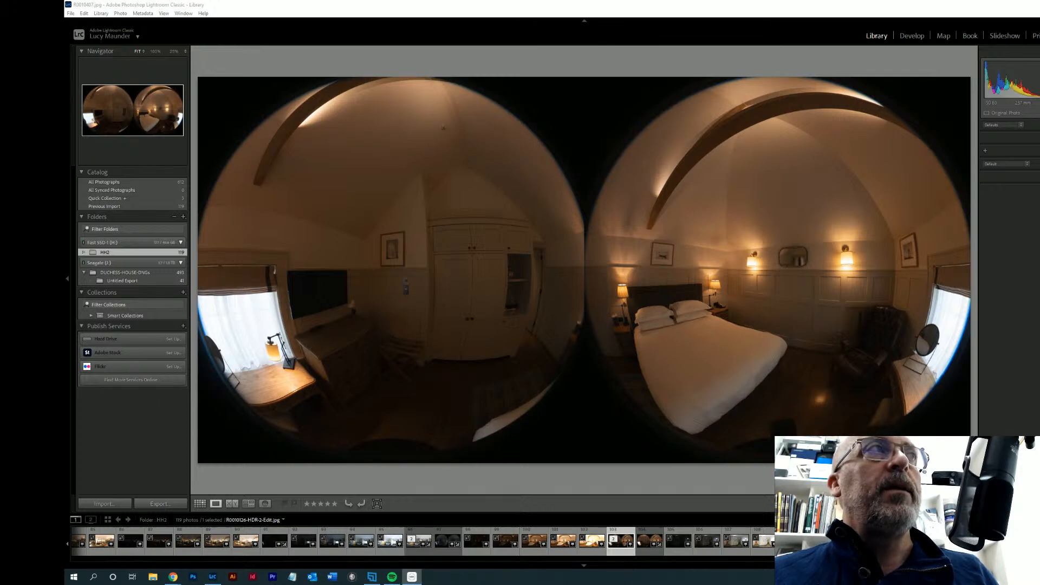
- Stitch the dual-fisheye bedroom image with automatic zenith correction, automatic stitching and Camera Visibility Reduction on
drag(550, 114, 585, 109)
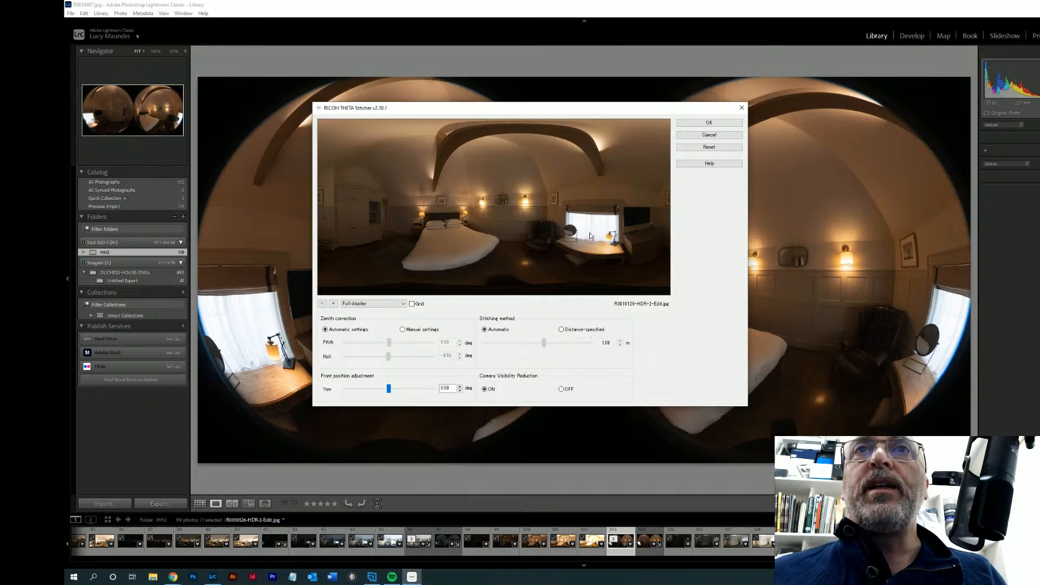
click(709, 123)
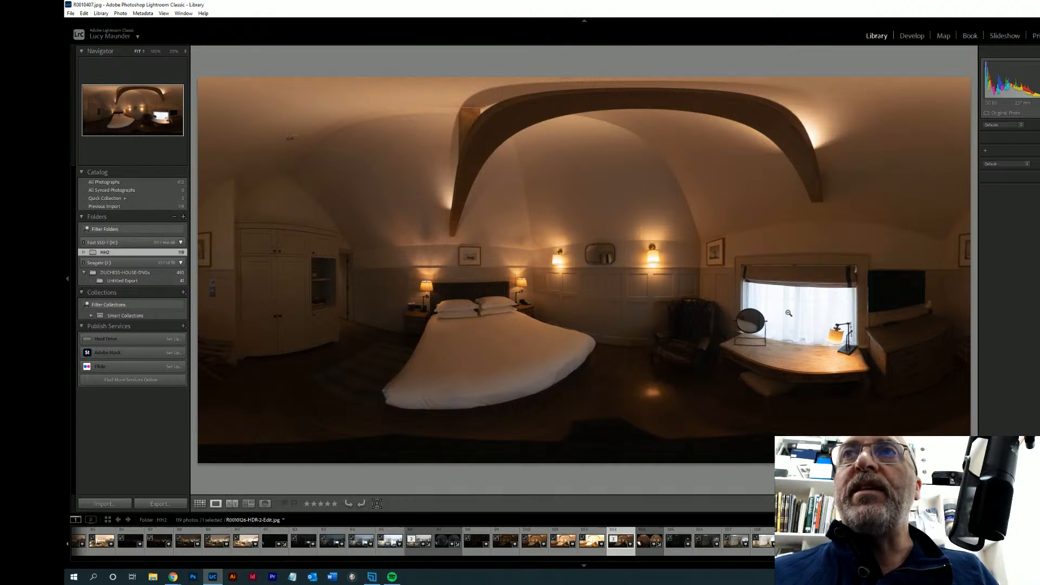
- Develop the stitched bedroom panorama, lowering the overall exposure to about −0.55 and setting highlights to +5
click(912, 36)
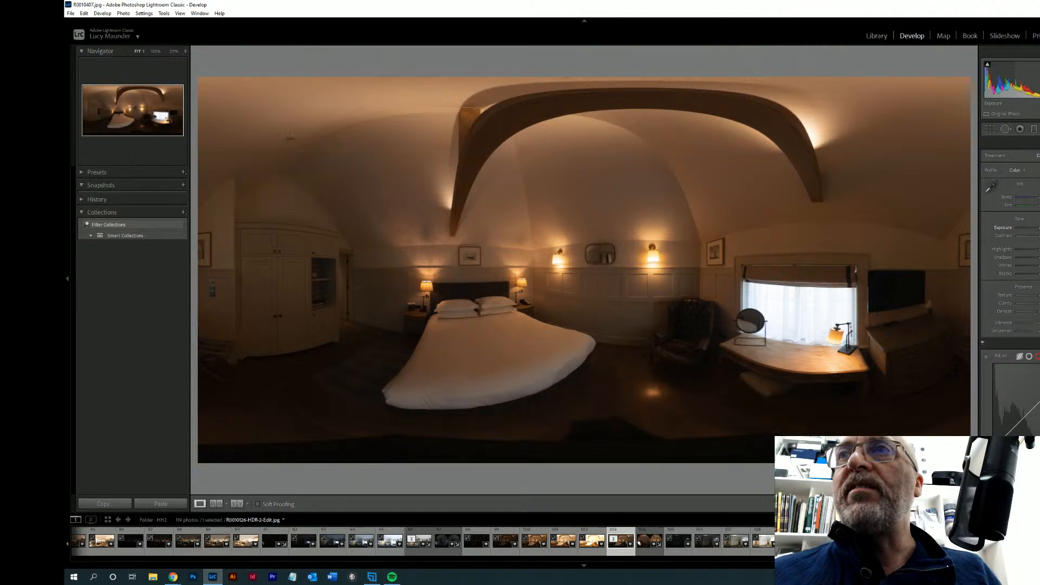
drag(1039, 229, 1039, 231)
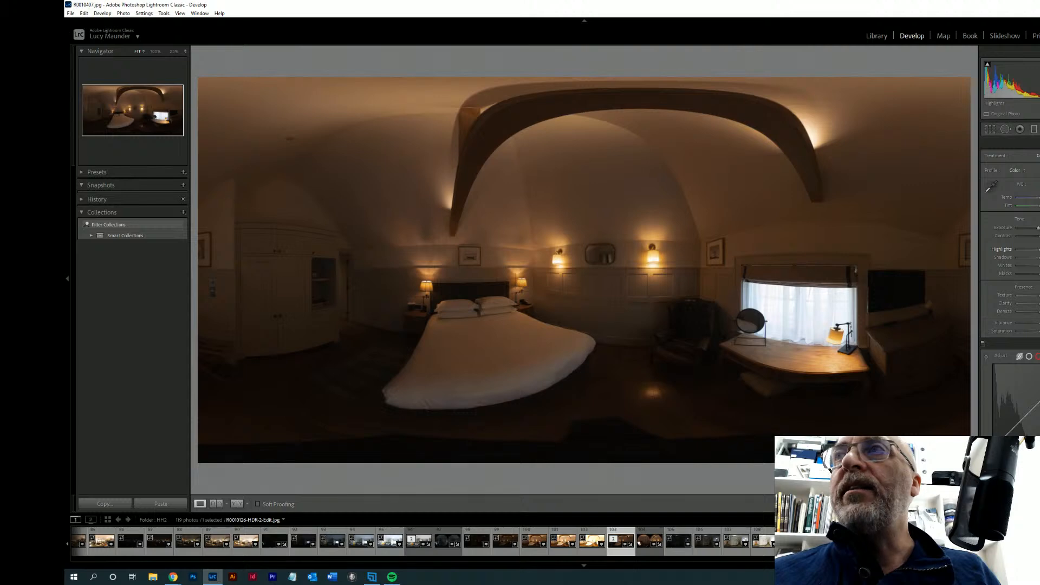
drag(1039, 249, 1039, 249)
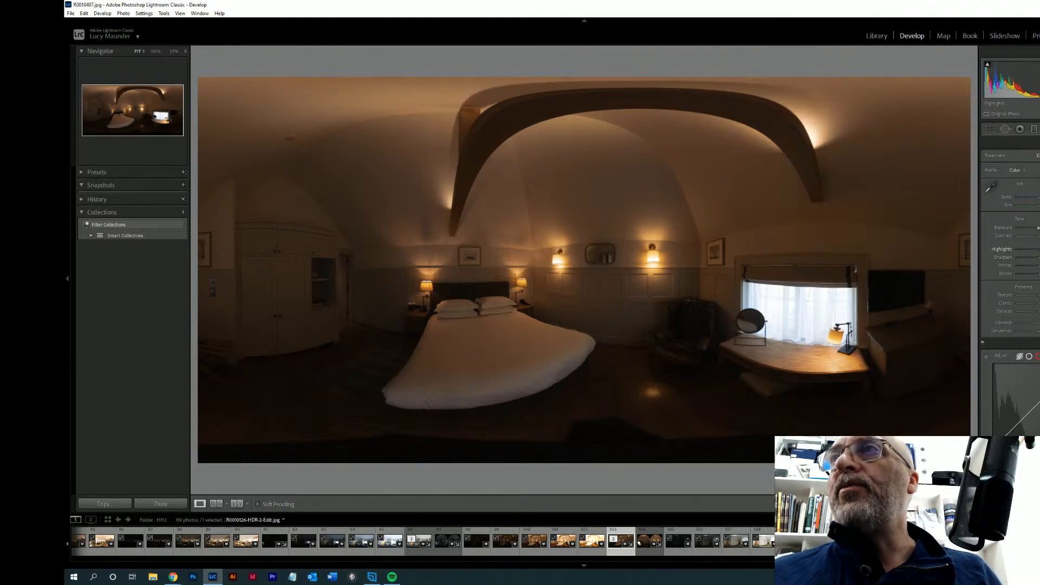
mouse_move(1036, 249)
mouse_down()
mouse_move(1017, 249)
mouse_move(1035, 249)
mouse_up()
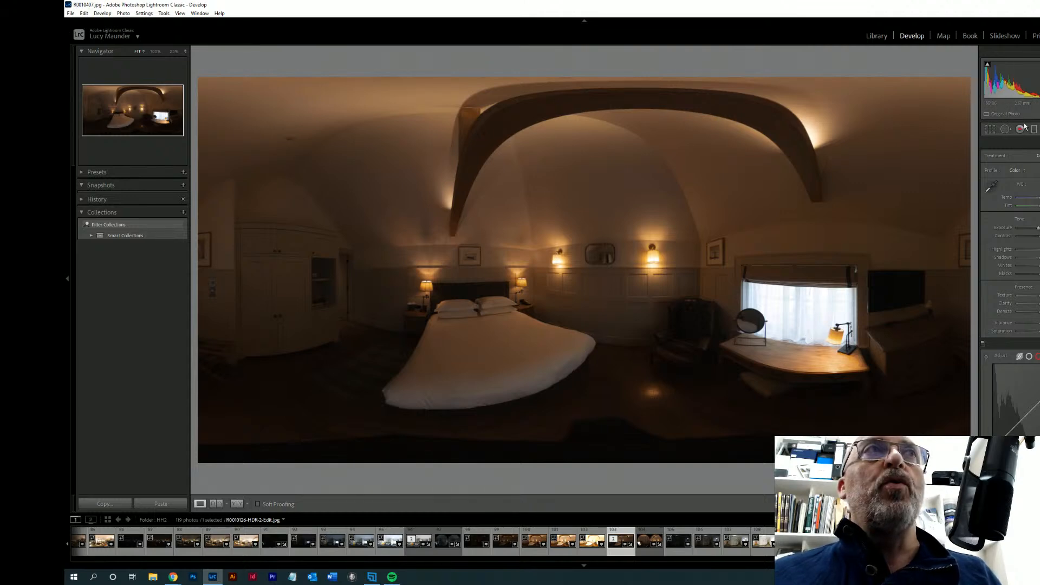
- Restore the Lightroom Classic window from full size and shift it so the Develop adjustment values are in view
double_click(890, 10)
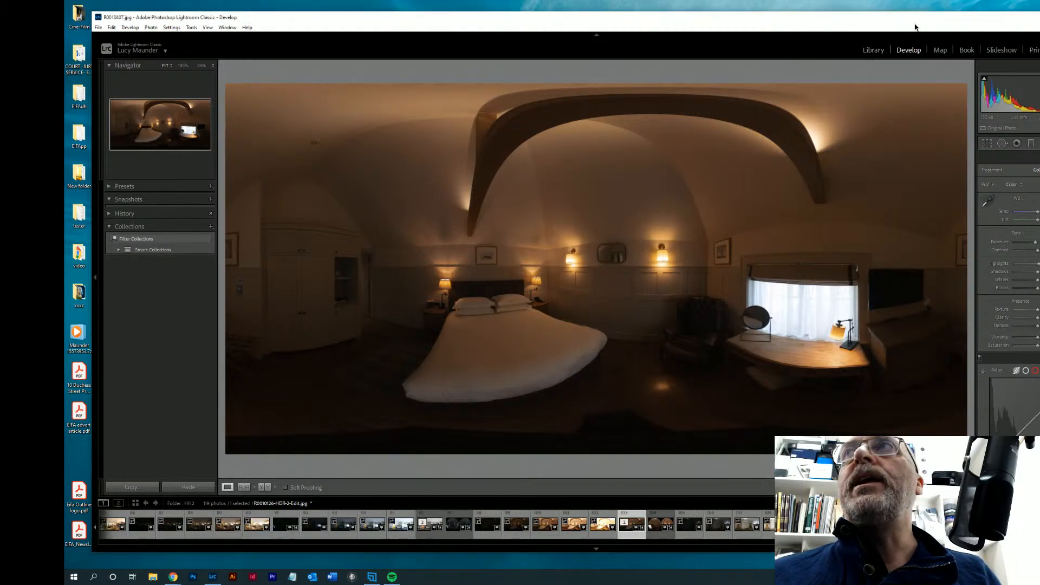
drag(916, 24, 873, 22)
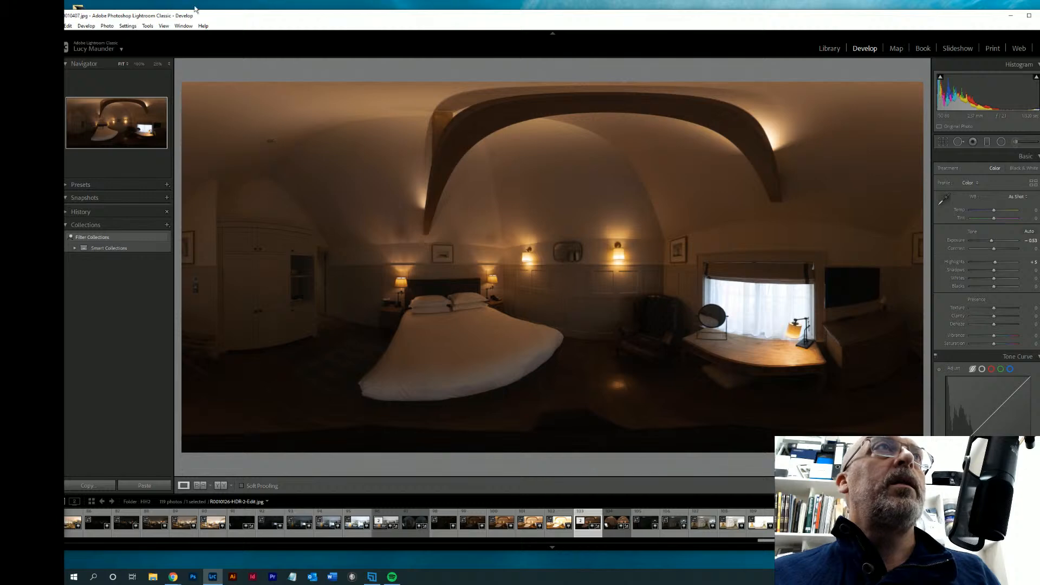
key(alt+Tab)
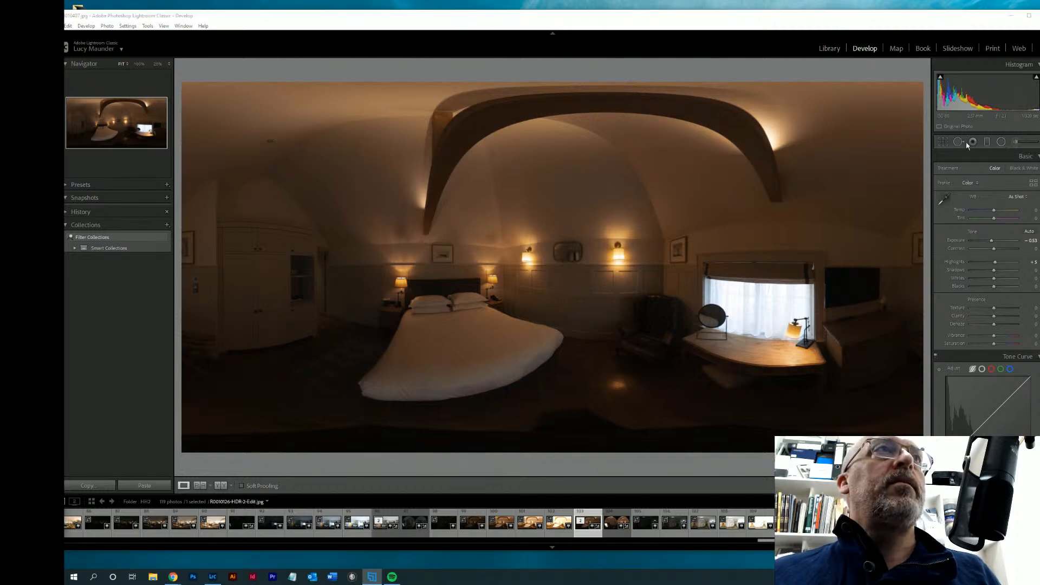
- Paint an Adjustment Brush mask over the ceiling, the central beam and the wall above the bed
click(1016, 142)
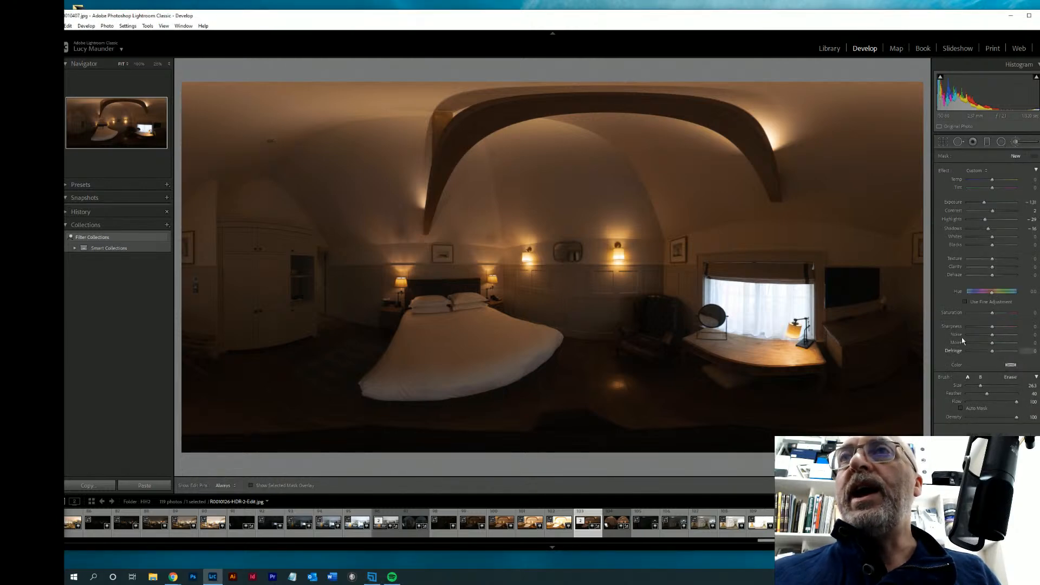
mouse_move(569, 174)
mouse_down()
mouse_move(442, 200)
mouse_move(613, 150)
mouse_move(539, 145)
mouse_move(691, 126)
mouse_move(488, 119)
mouse_move(449, 121)
mouse_move(569, 118)
mouse_move(434, 131)
mouse_move(506, 133)
mouse_move(459, 158)
mouse_move(462, 213)
mouse_move(461, 179)
mouse_move(451, 226)
mouse_move(446, 215)
mouse_move(459, 197)
mouse_move(500, 186)
mouse_move(505, 222)
mouse_move(489, 203)
mouse_up()
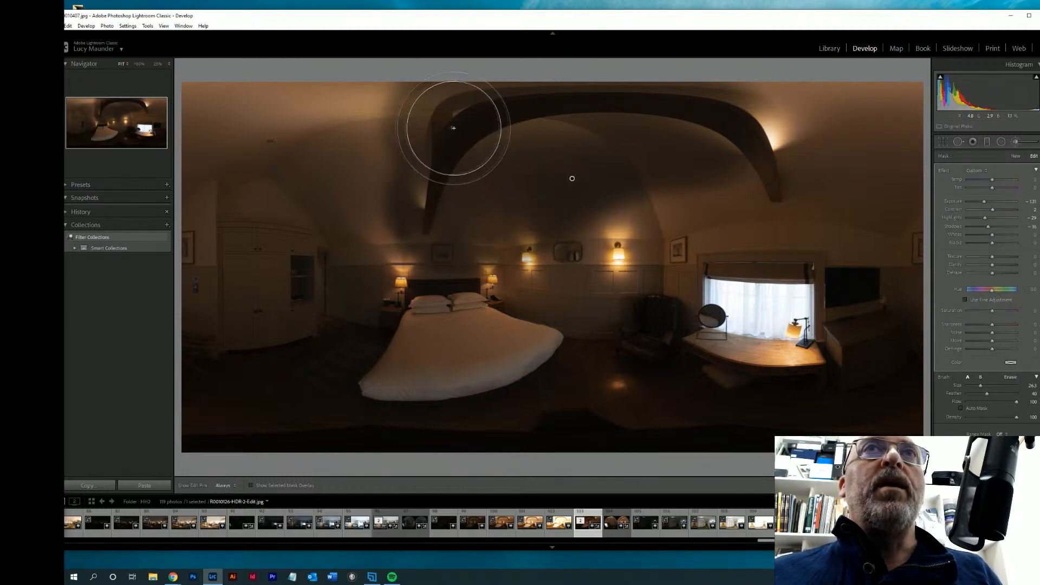
mouse_move(416, 123)
mouse_down()
mouse_move(401, 194)
mouse_move(405, 137)
mouse_move(408, 180)
mouse_move(389, 105)
mouse_move(392, 161)
mouse_up()
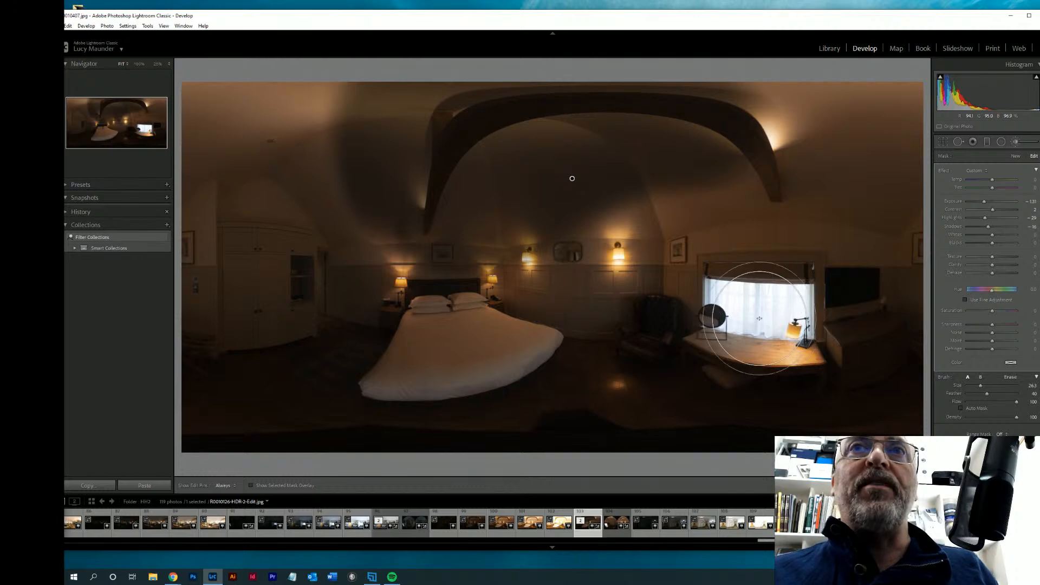
mouse_move(378, 138)
mouse_down()
mouse_move(325, 112)
mouse_move(314, 128)
mouse_up()
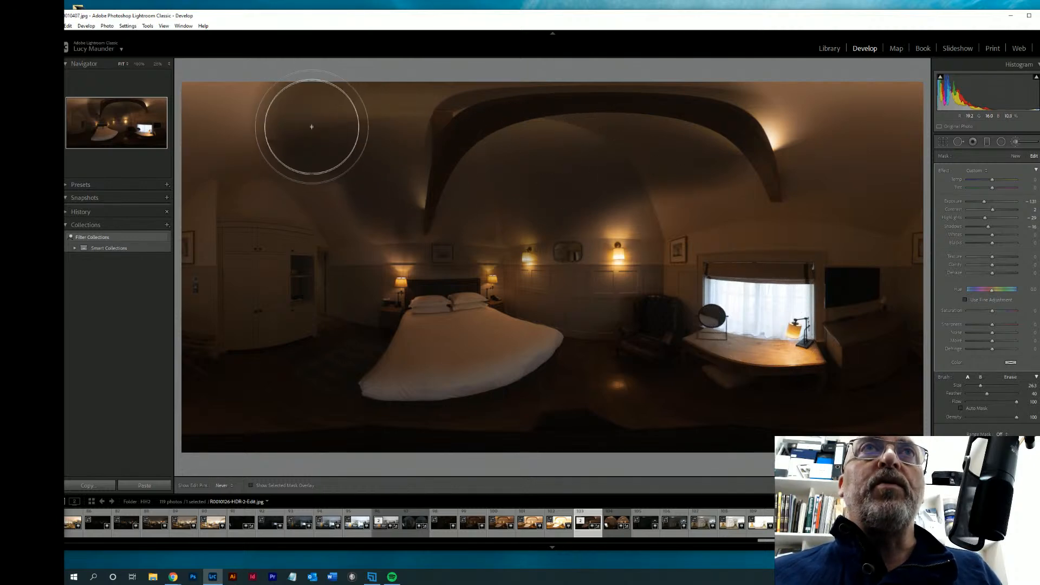
- Extend the brush mask over the whole room except the bright window and desk, checking coverage with the mask overlay before hiding it
click(251, 485)
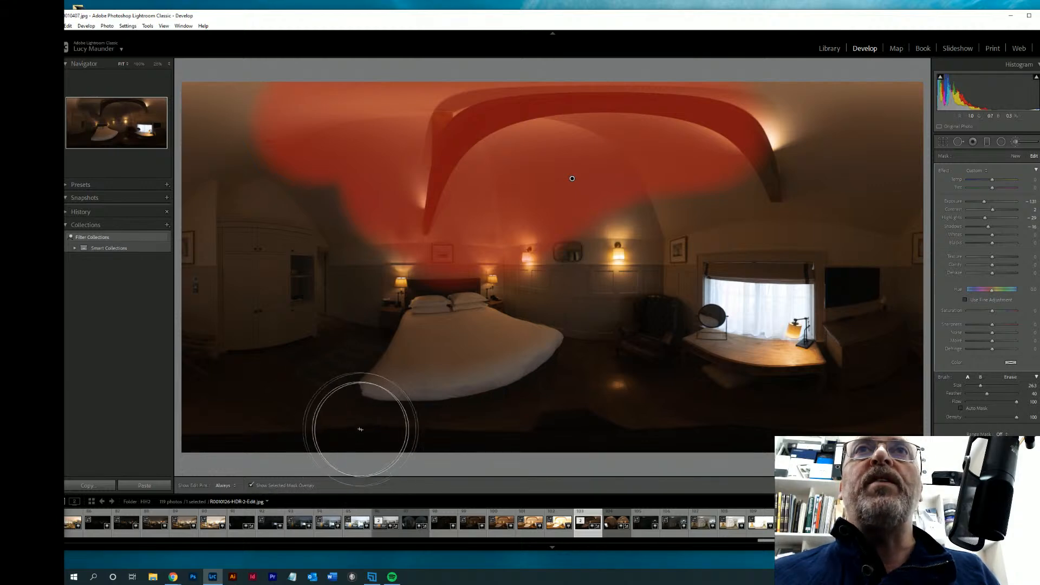
key(h)
mouse_move(286, 109)
mouse_down()
mouse_move(197, 103)
mouse_move(201, 433)
mouse_move(257, 430)
mouse_move(289, 401)
mouse_move(290, 207)
mouse_move(306, 203)
mouse_move(343, 229)
mouse_move(385, 319)
mouse_move(395, 280)
mouse_move(369, 408)
mouse_move(377, 437)
mouse_move(479, 270)
mouse_move(420, 280)
mouse_move(497, 266)
mouse_move(608, 206)
mouse_move(544, 419)
mouse_move(453, 423)
mouse_move(499, 407)
mouse_move(596, 436)
mouse_move(823, 455)
mouse_move(771, 457)
mouse_move(644, 404)
mouse_move(719, 432)
mouse_move(825, 442)
mouse_move(793, 447)
mouse_move(566, 403)
mouse_move(518, 297)
mouse_up()
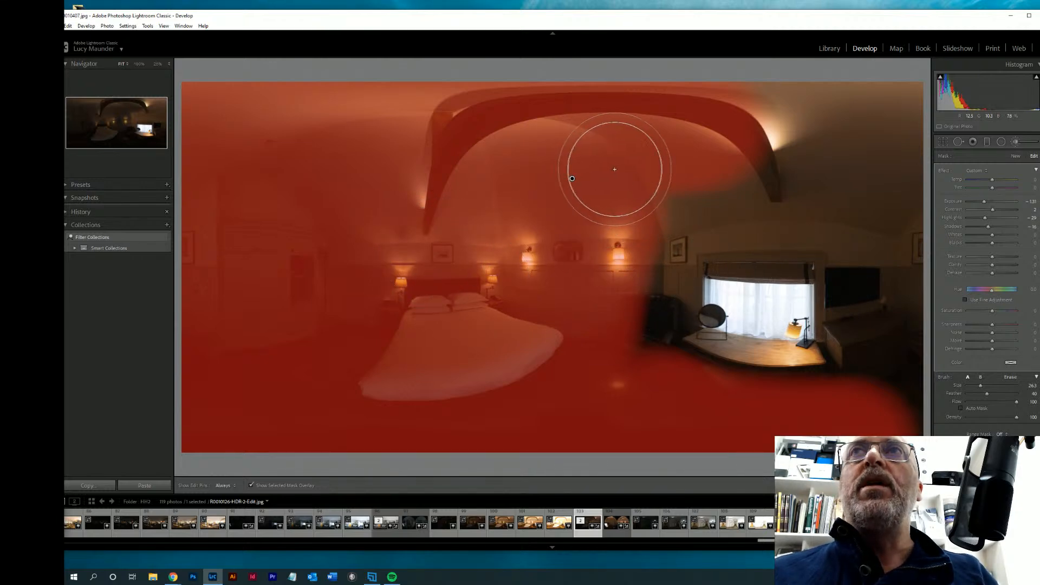
mouse_move(736, 125)
mouse_down()
mouse_move(956, 104)
mouse_move(934, 142)
mouse_move(909, 434)
mouse_move(884, 222)
mouse_move(610, 197)
mouse_move(677, 240)
mouse_move(635, 264)
mouse_move(631, 317)
mouse_up()
key(h)
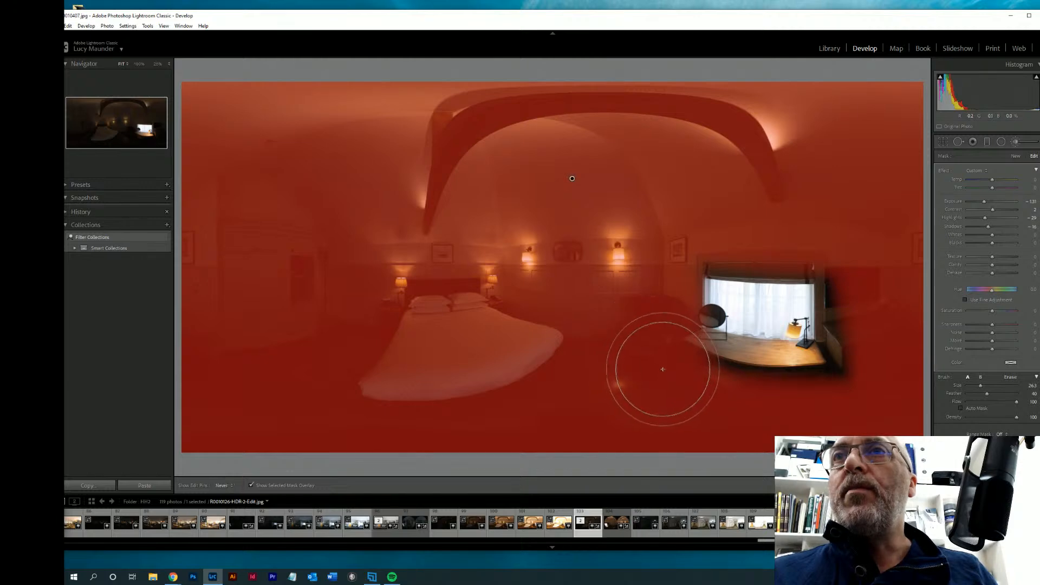
mouse_move(732, 393)
mouse_down()
mouse_move(837, 399)
mouse_move(873, 381)
mouse_move(883, 345)
mouse_move(875, 277)
mouse_up()
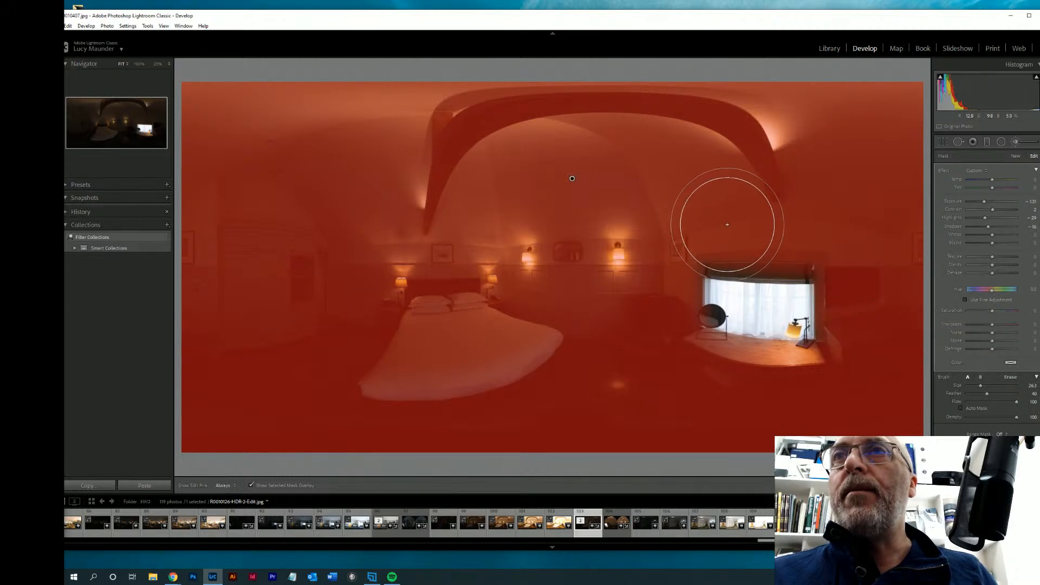
key(h)
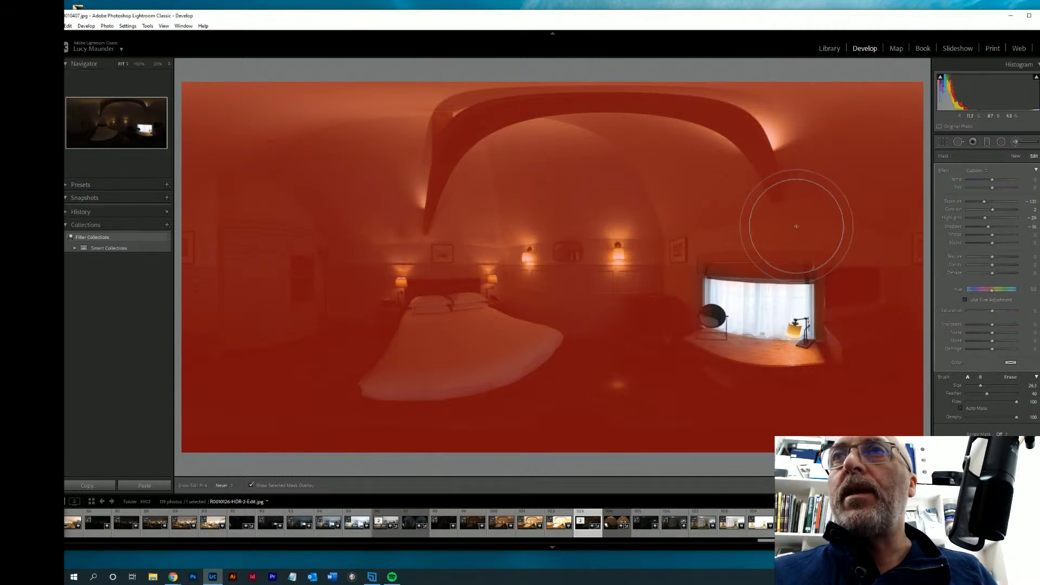
key(h)
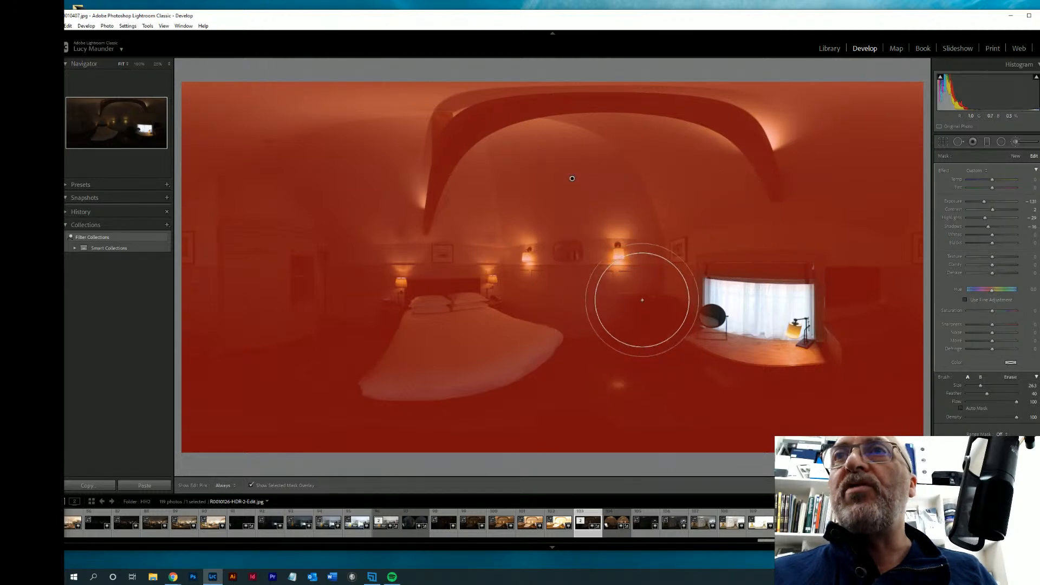
key(h)
key(h)
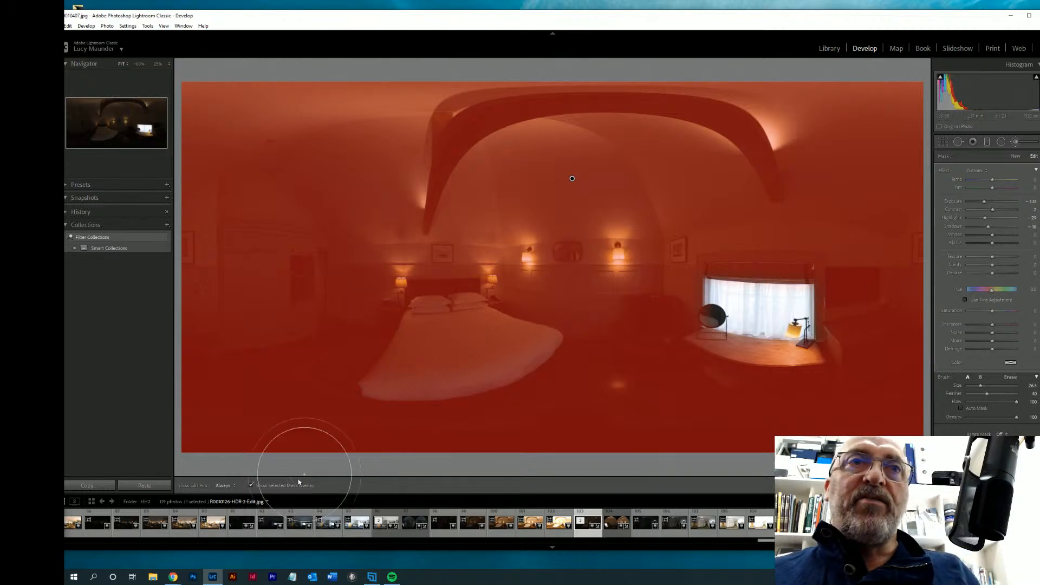
click(251, 485)
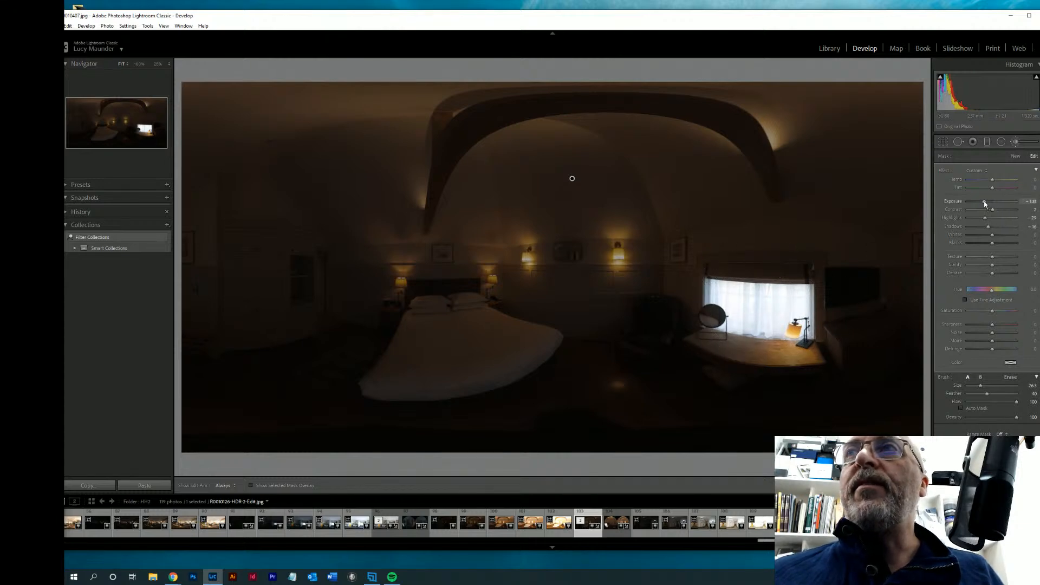
- Brighten the masked room with exposure about 1.4, shadows 100 and slightly raised whites, cool its temperature to −26, and finish the brush edit
drag(985, 202, 1001, 204)
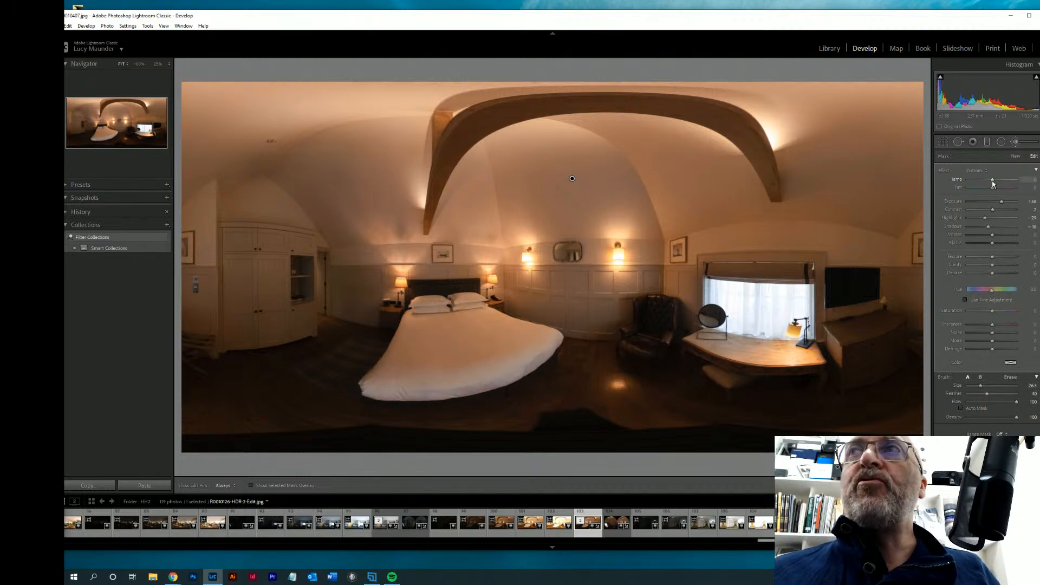
drag(1000, 184, 1014, 184)
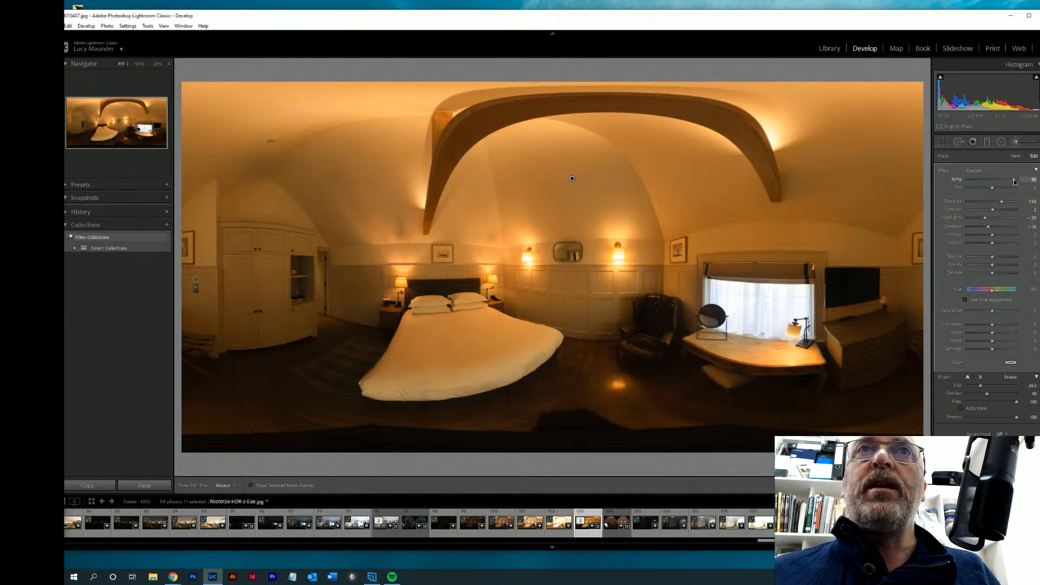
mouse_move(1000, 184)
mouse_down()
mouse_move(973, 184)
mouse_move(989, 185)
mouse_up()
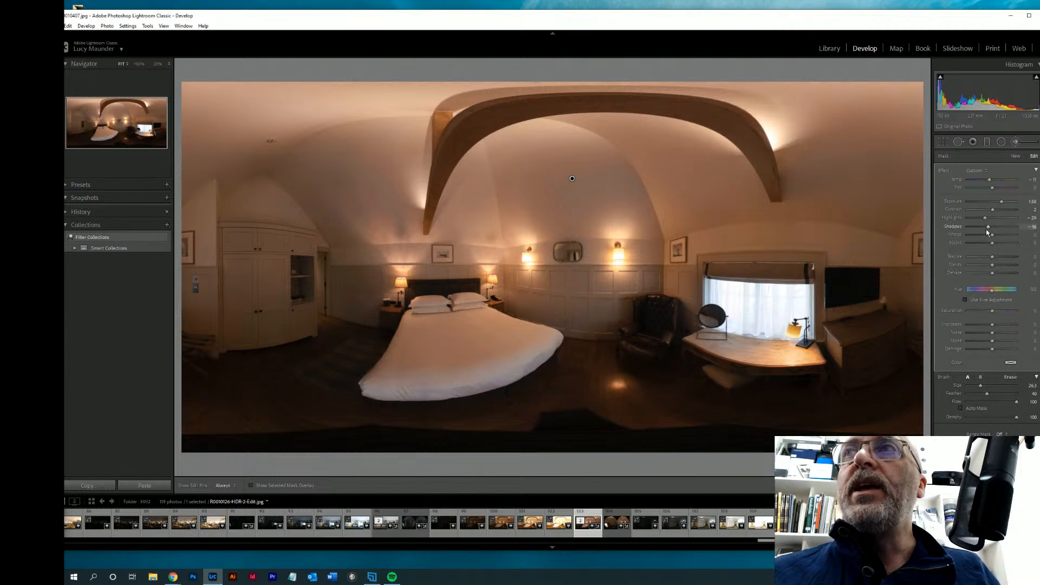
drag(988, 227, 1020, 232)
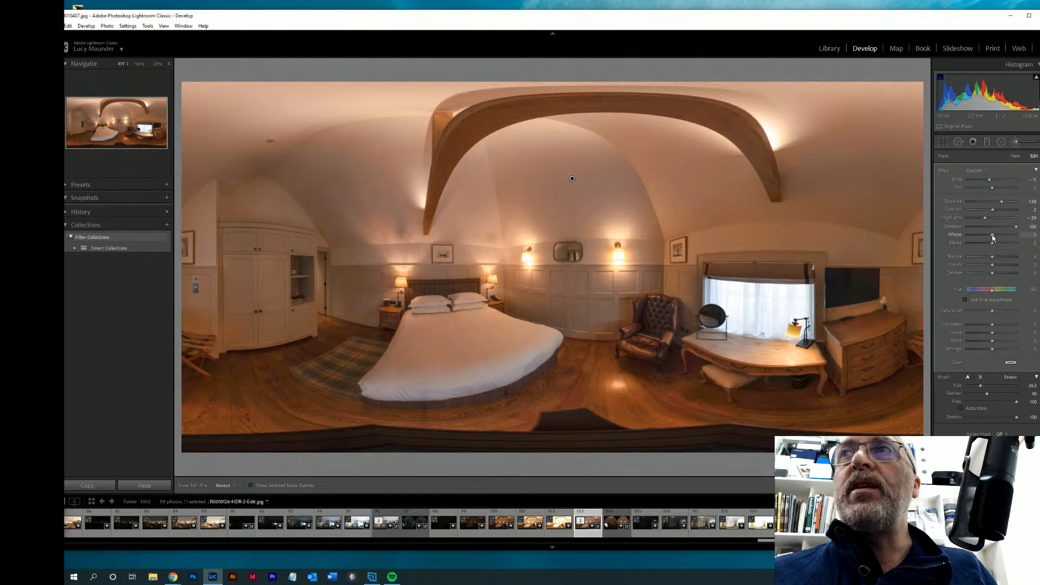
drag(992, 235, 998, 236)
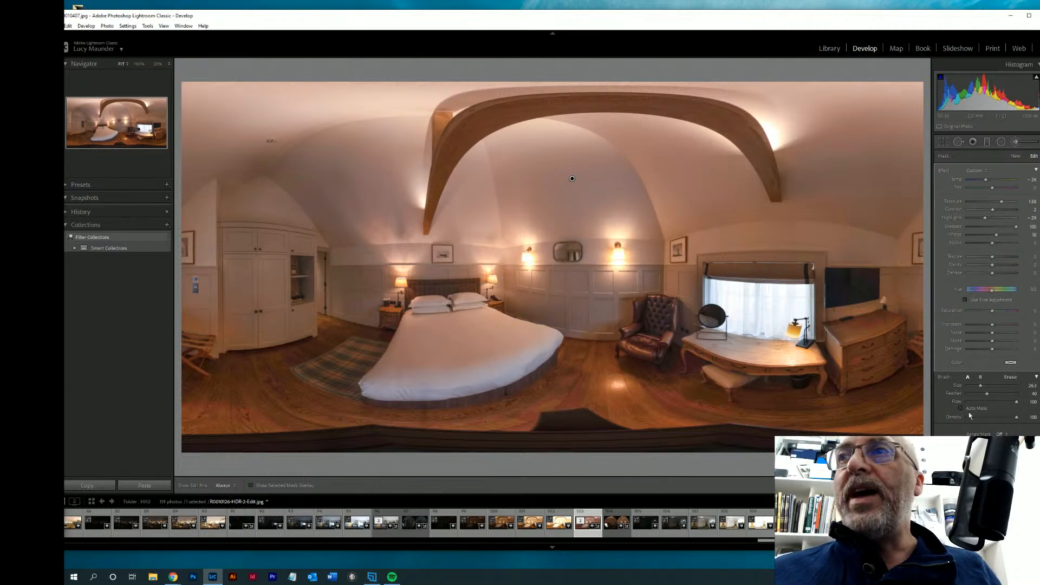
click(1032, 447)
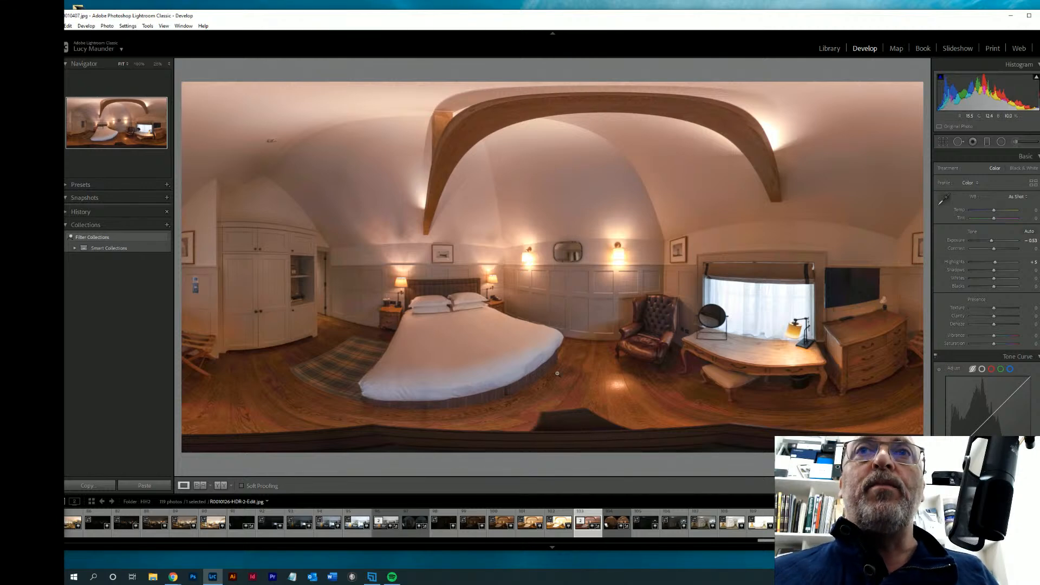
- Open the adjusted bedroom panorama in Adobe Photoshop 2021 and convert it to 8 Bits/Channel
right_click(564, 300)
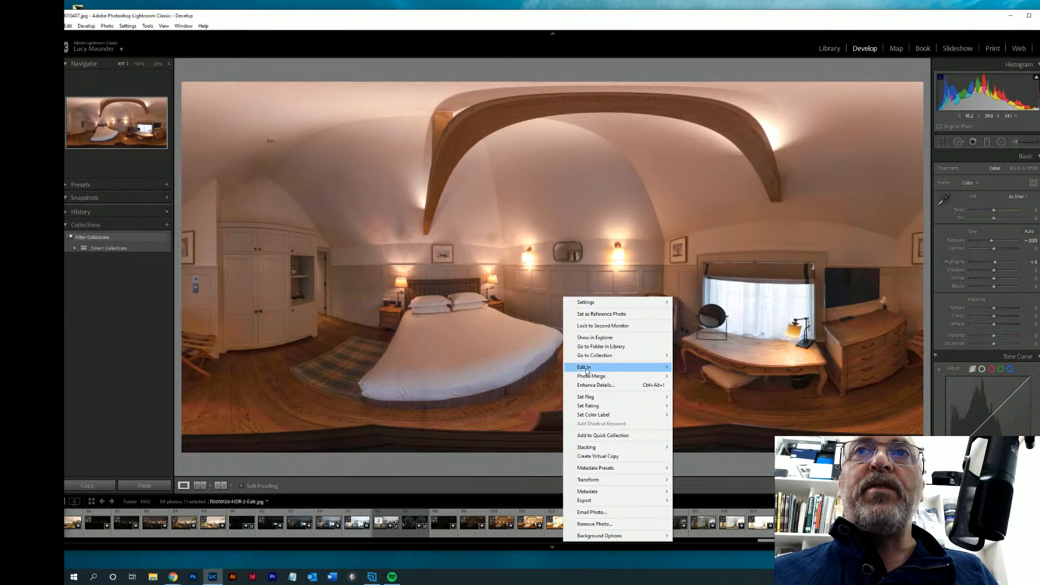
mouse_move(586, 368)
click(709, 368)
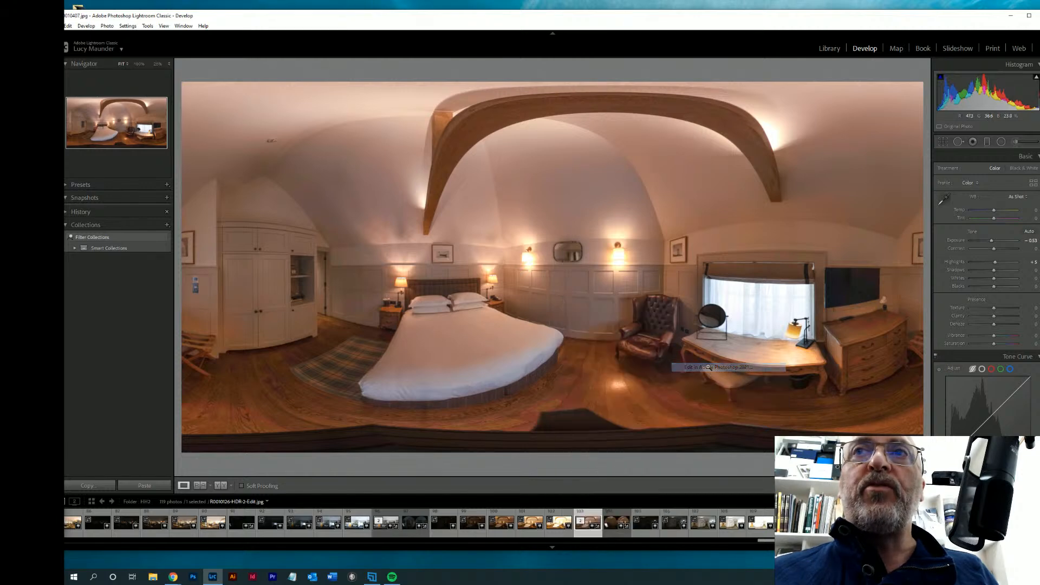
click(666, 407)
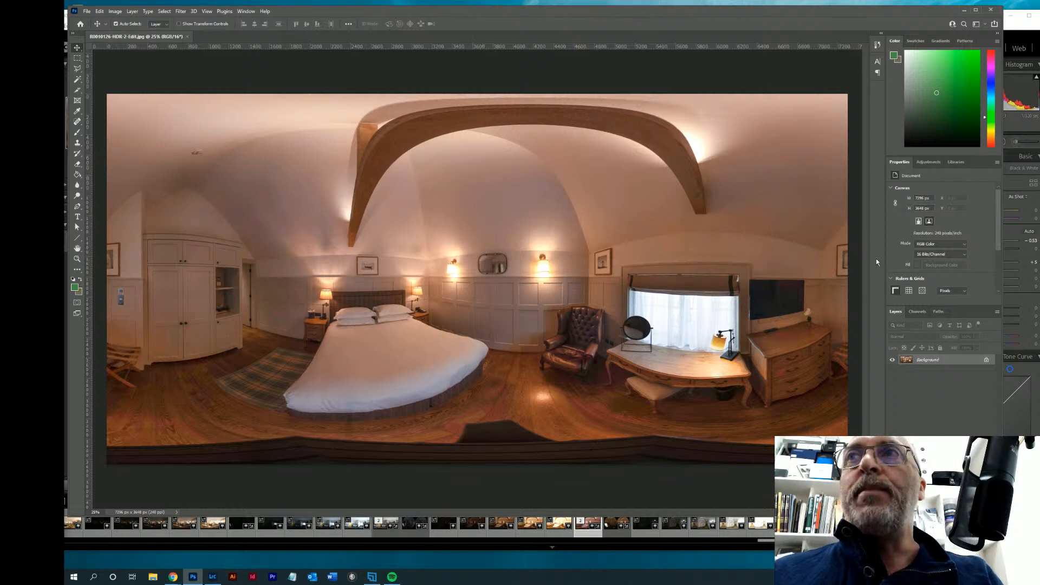
click(965, 256)
click(934, 264)
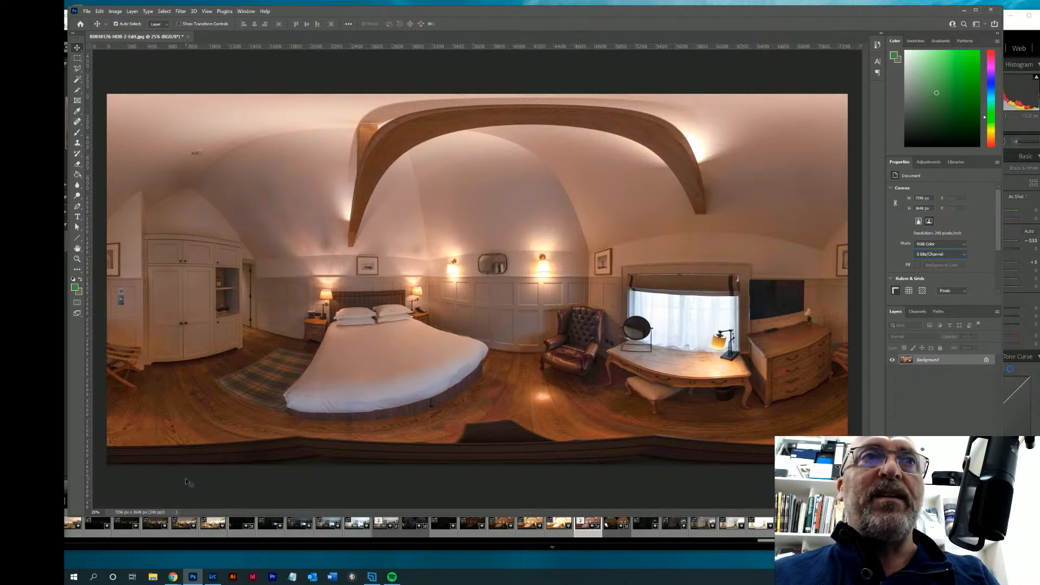
- Create a spherical panorama layer from the Background layer and turn the view down to the tripod on the floor
click(194, 12)
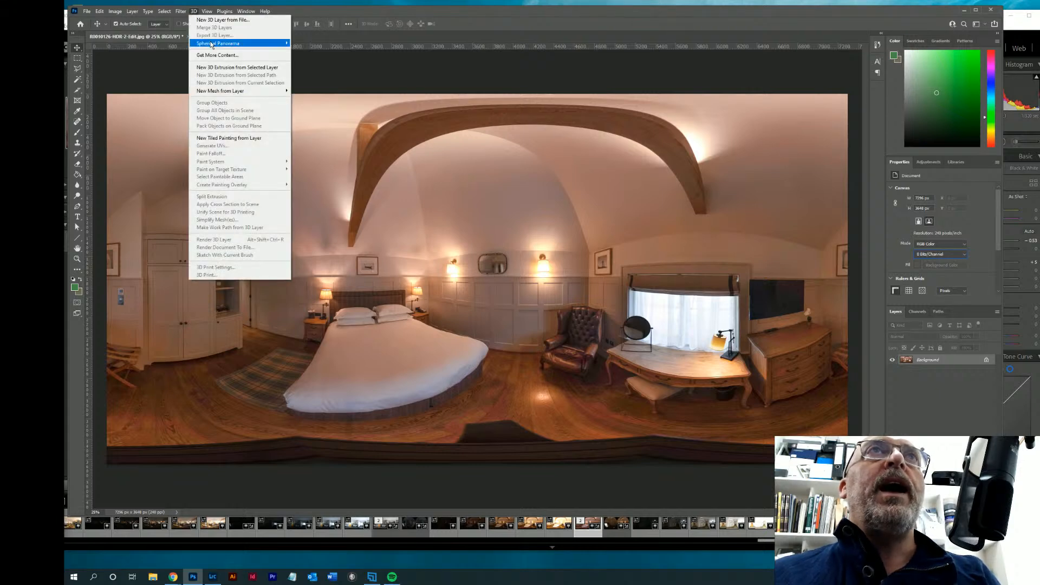
mouse_move(212, 44)
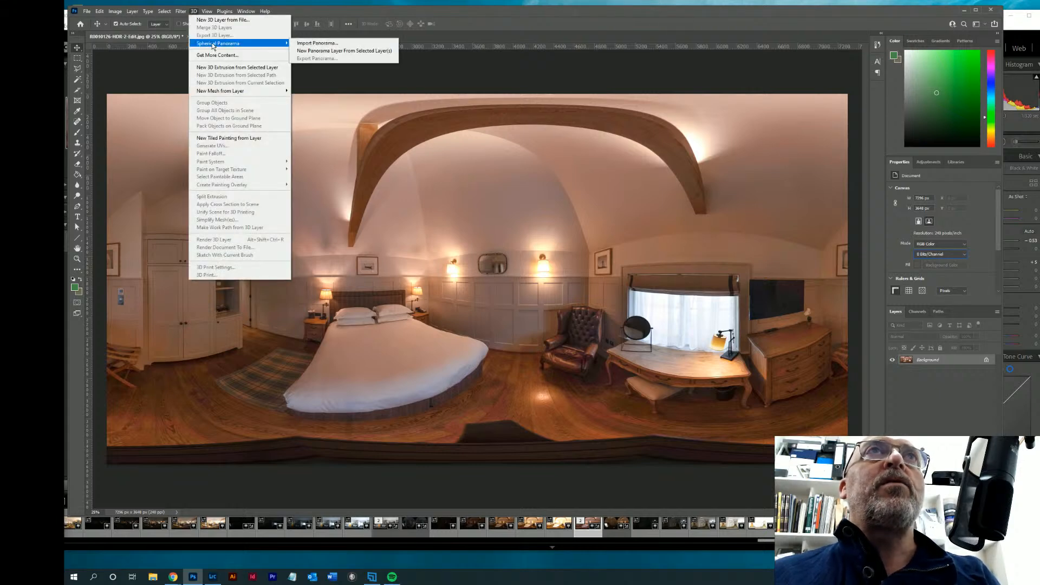
click(305, 51)
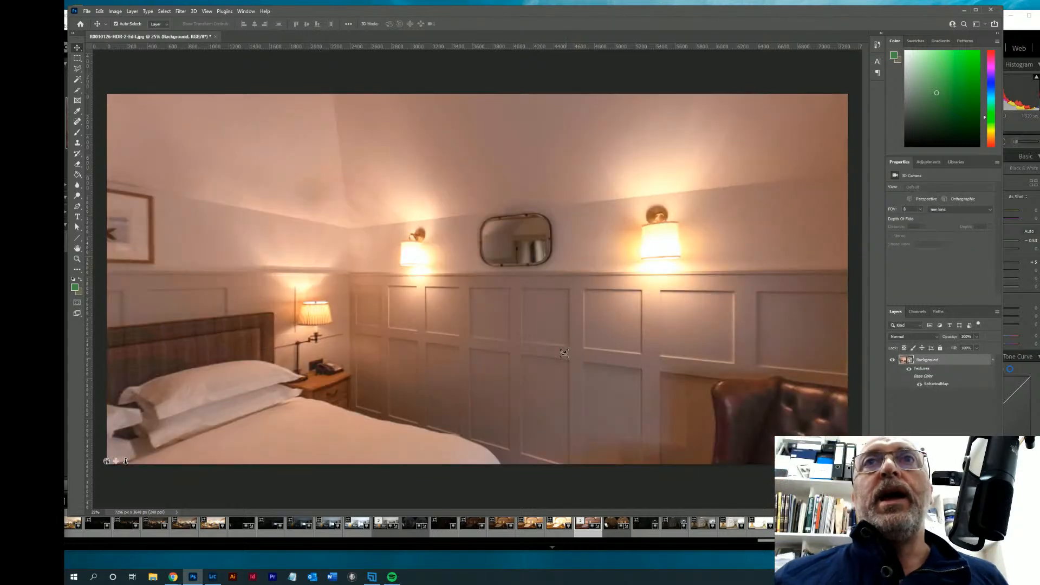
drag(521, 335, 417, 319)
drag(474, 293, 468, 392)
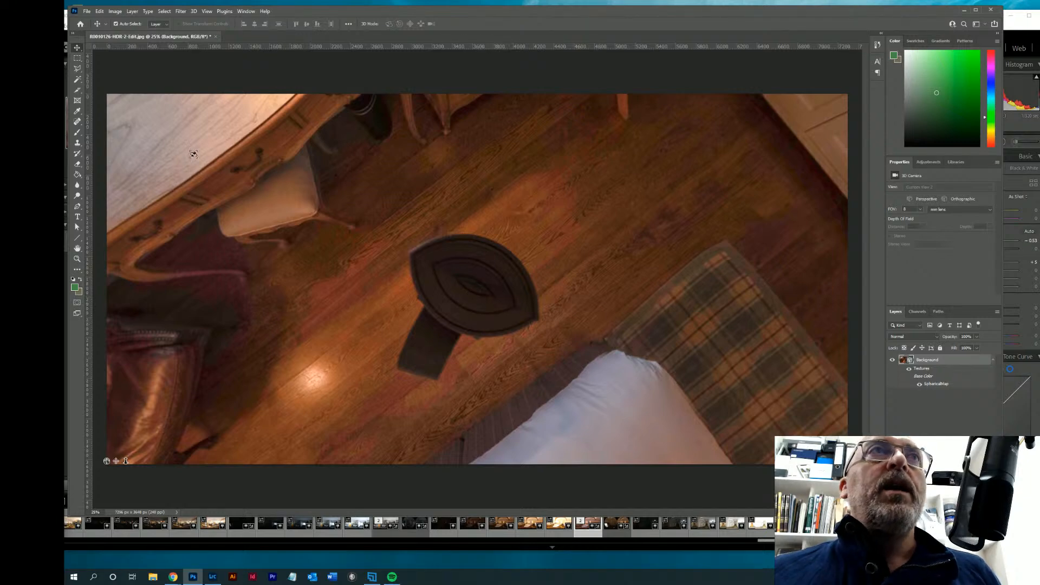
- Outline the tripod and its shadow on the floor with the lasso, replace it using a Content-Aware fill at 100% opacity, and deselect
click(76, 69)
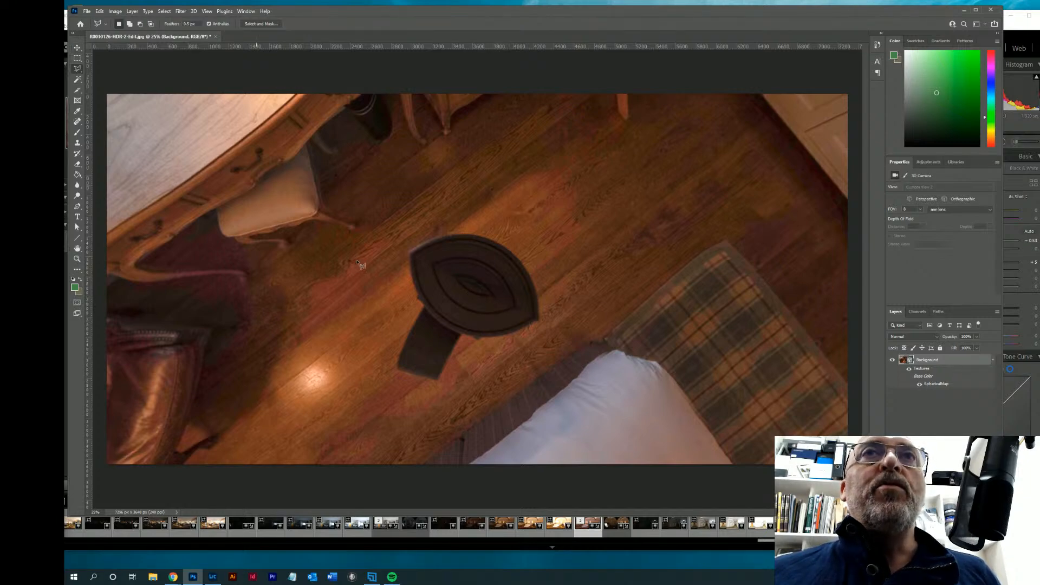
mouse_move(408, 248)
mouse_down()
mouse_move(467, 230)
mouse_move(518, 247)
mouse_move(537, 273)
mouse_move(544, 334)
mouse_move(466, 345)
mouse_move(439, 388)
mouse_move(400, 380)
mouse_move(389, 361)
mouse_move(418, 309)
mouse_move(410, 249)
mouse_up()
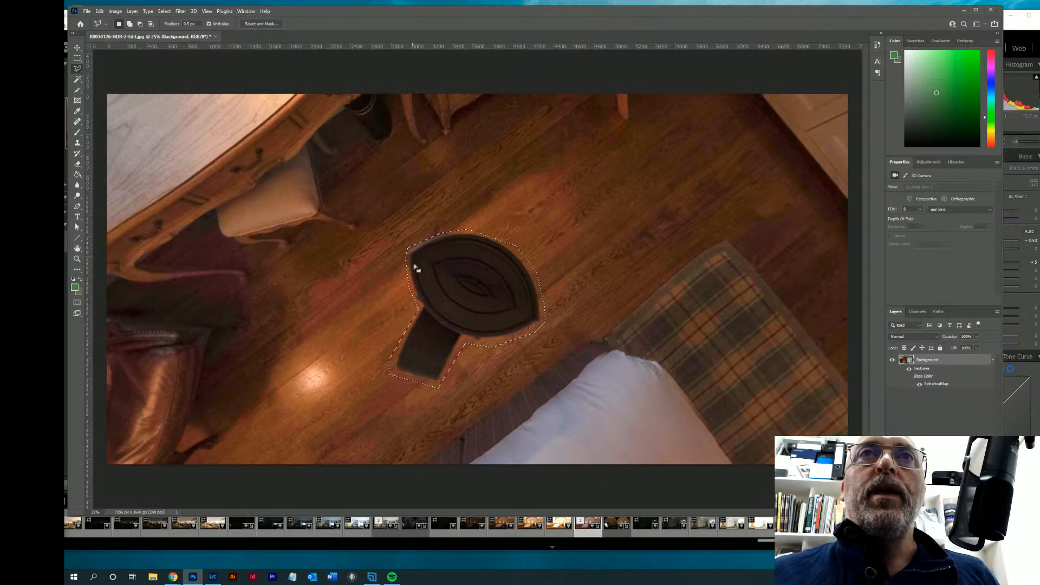
click(99, 12)
click(110, 138)
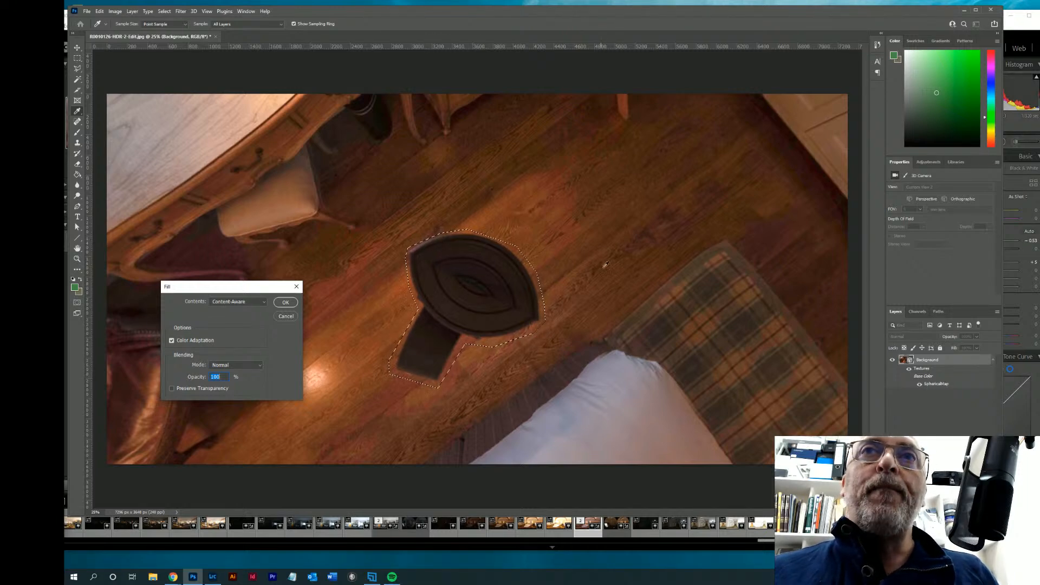
click(285, 302)
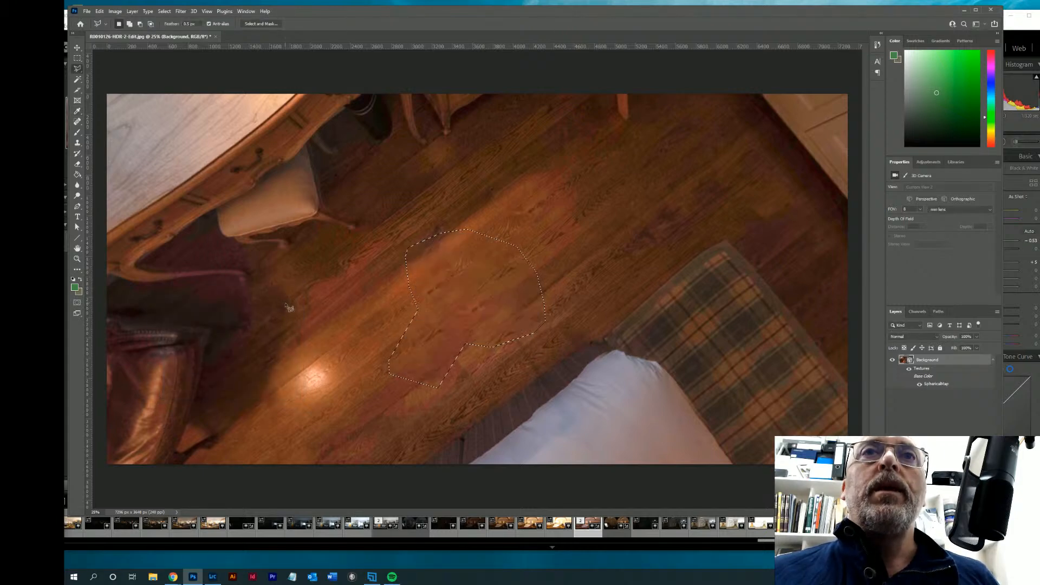
click(78, 58)
key(ctrl+d)
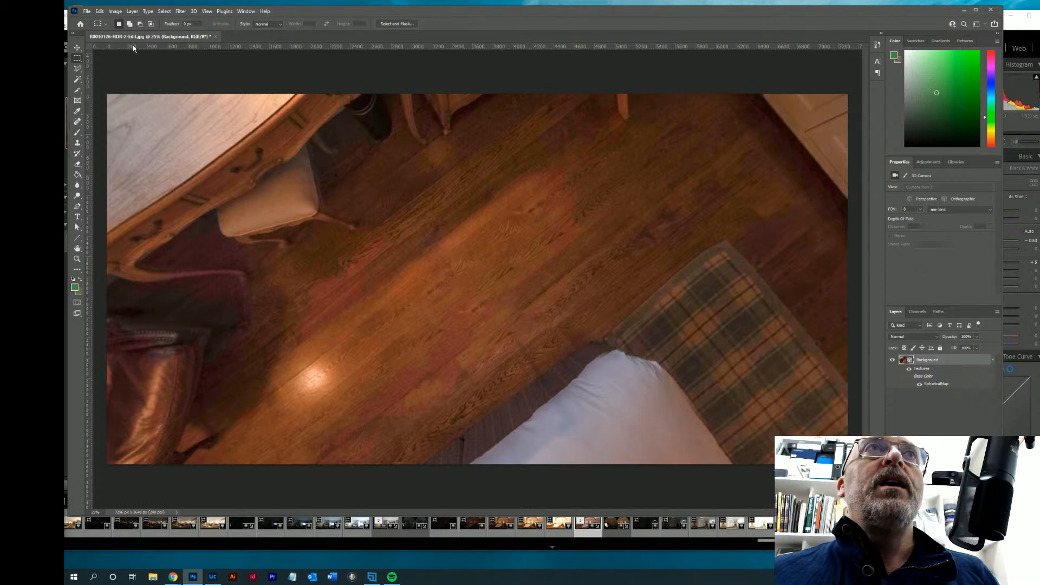
- Look around the spherical panorama to check the walls, armchair, window, desk and wardrobe after the floor retouch
click(77, 48)
drag(424, 295, 542, 334)
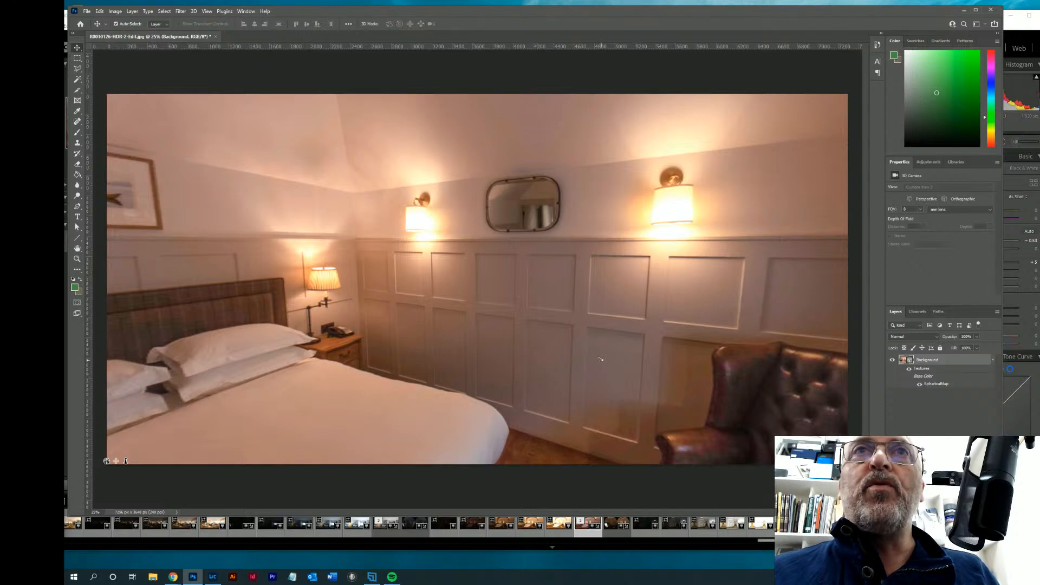
drag(598, 359, 660, 359)
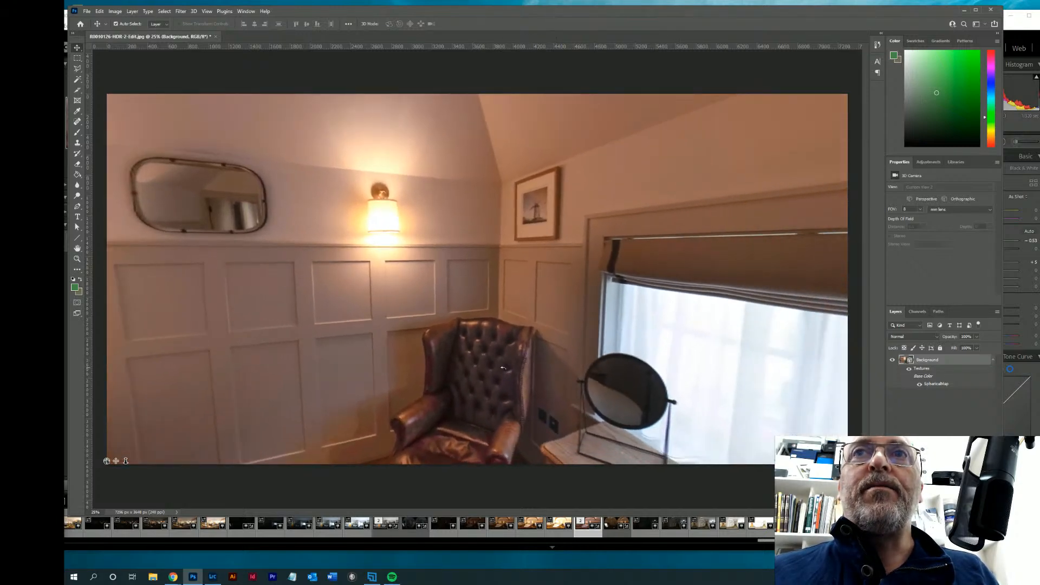
drag(502, 367, 477, 372)
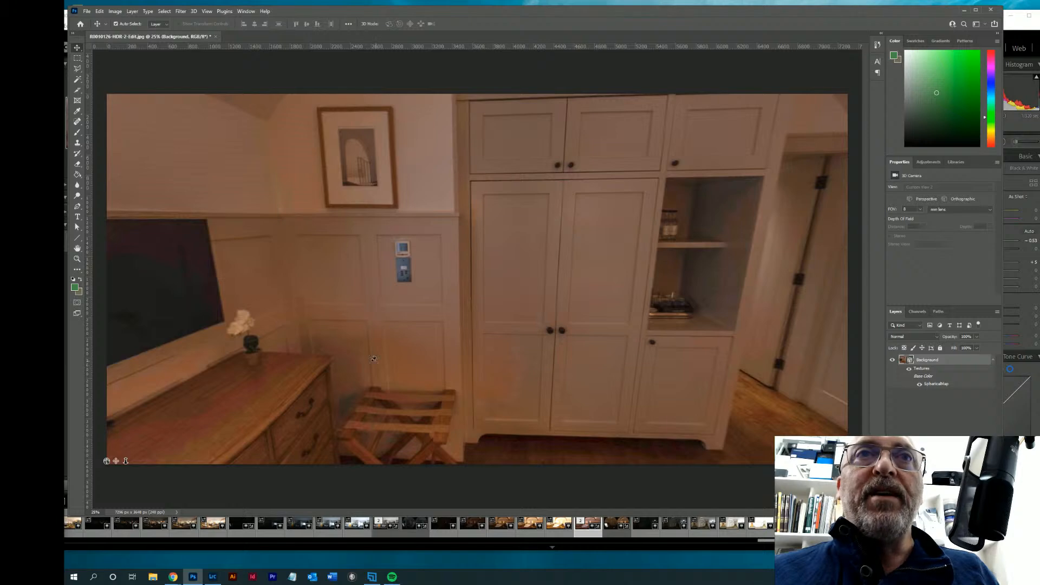
drag(380, 370, 443, 382)
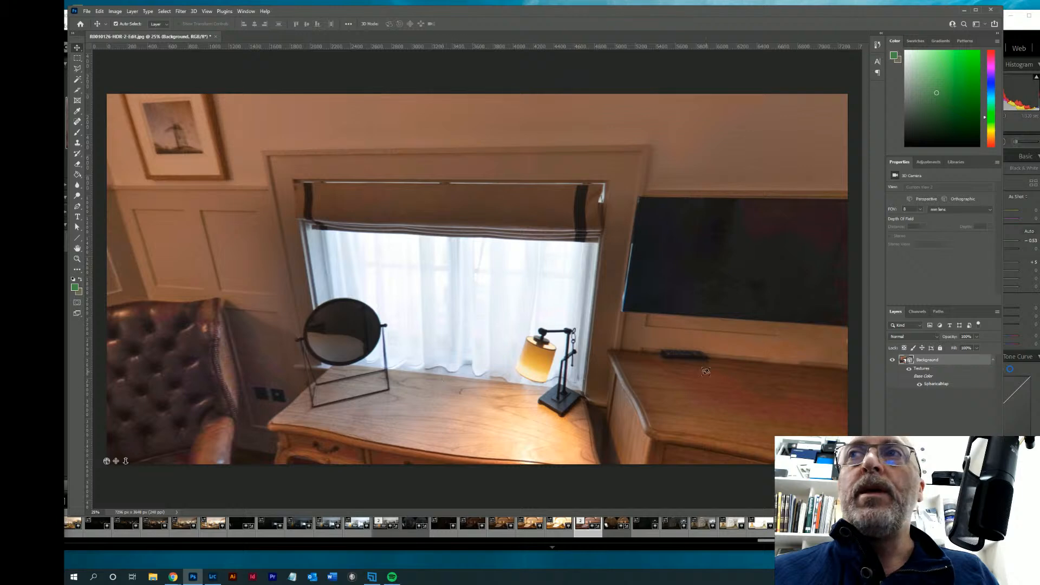
drag(720, 380, 703, 381)
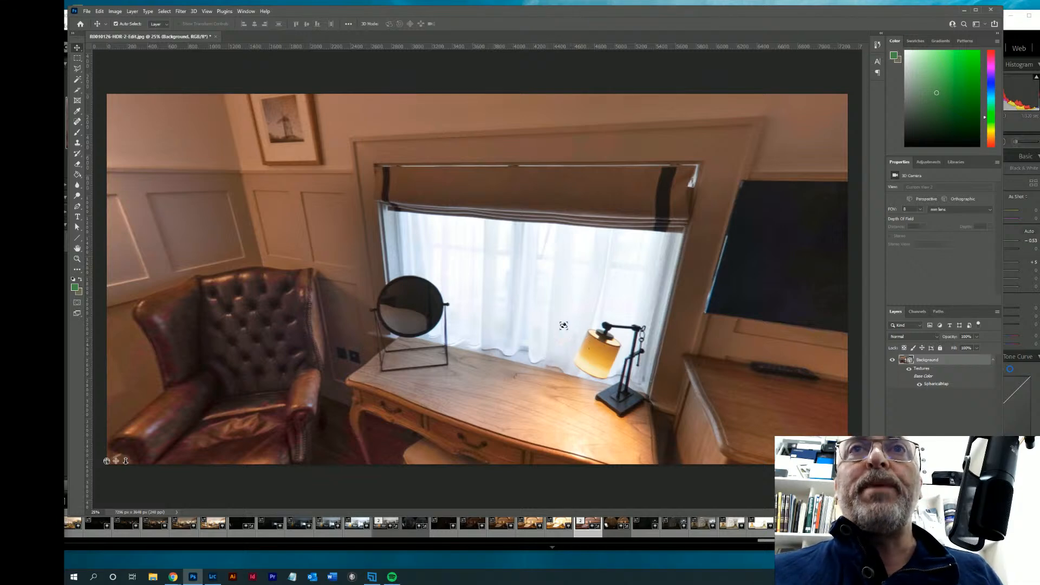
drag(536, 311, 636, 306)
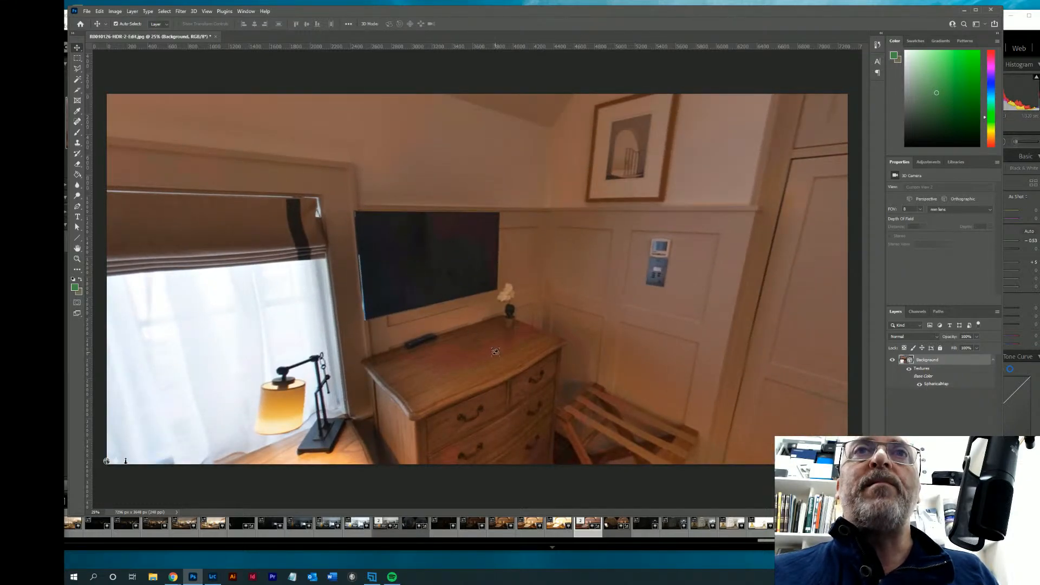
- Export the spherical panorama to the Desktop as a JPEG named pano221
click(194, 11)
mouse_move(215, 47)
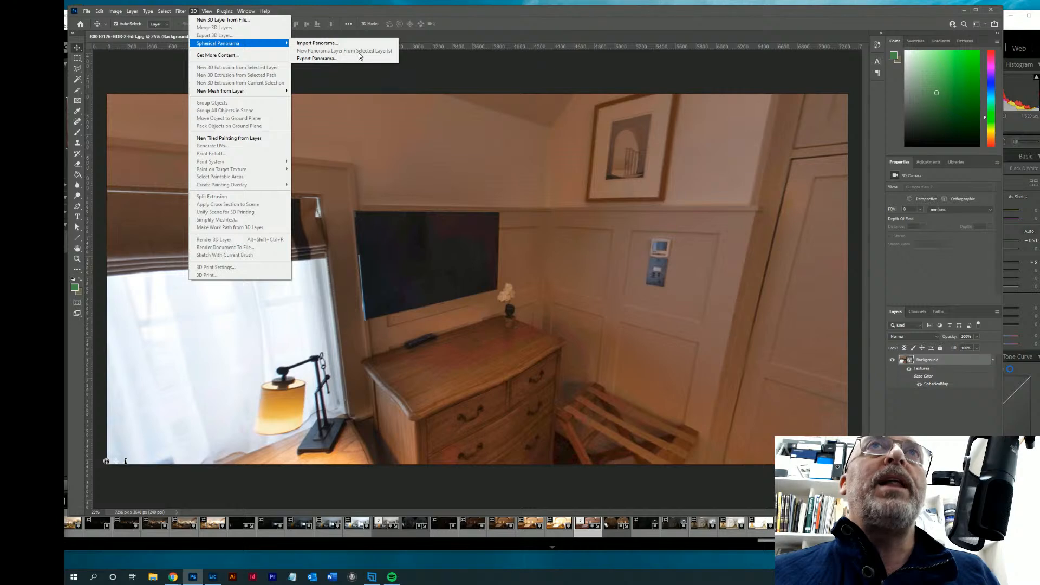
click(318, 60)
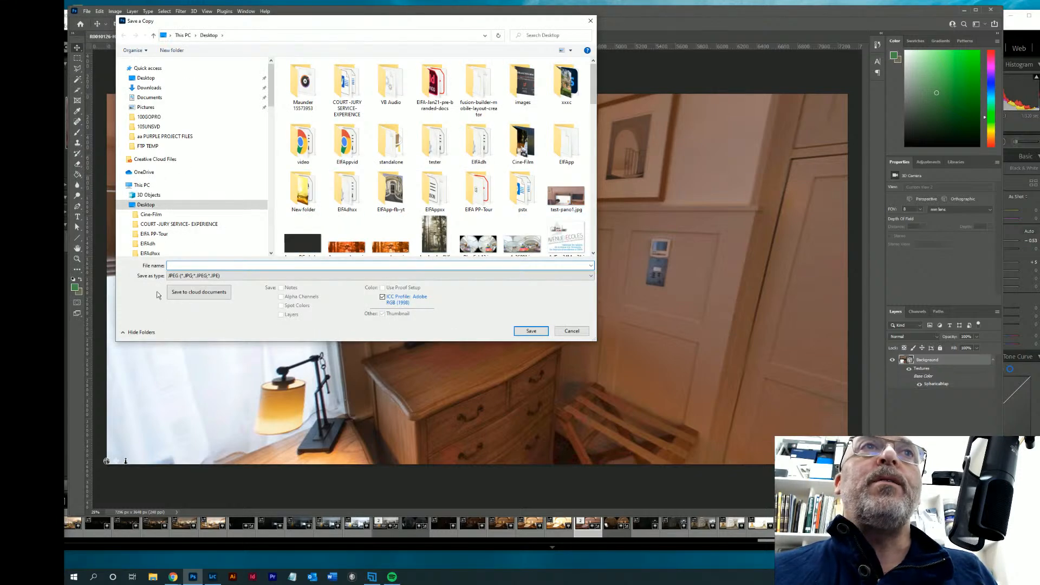
drag(261, 20, 370, 60)
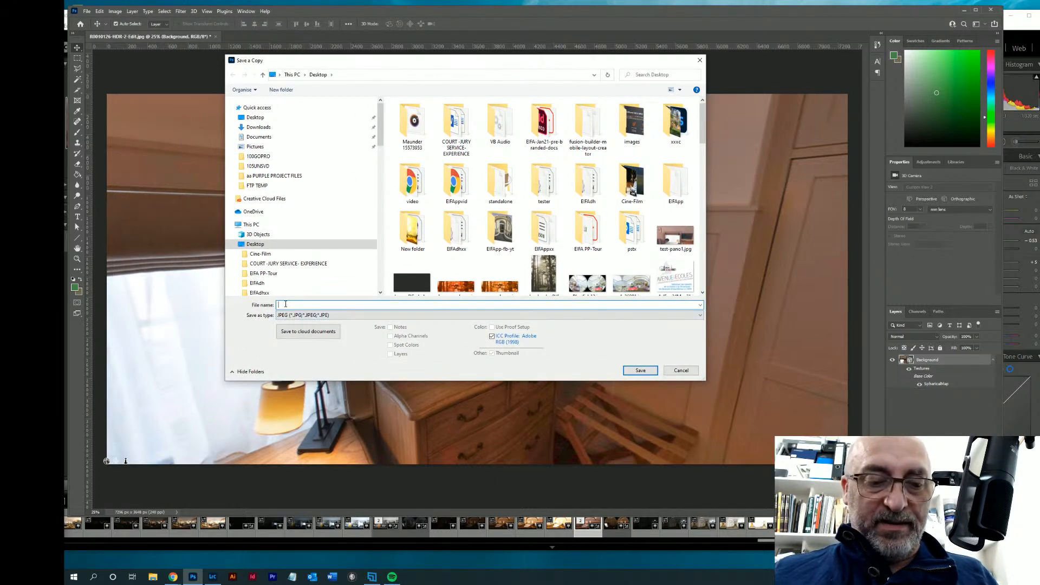
text(pano)
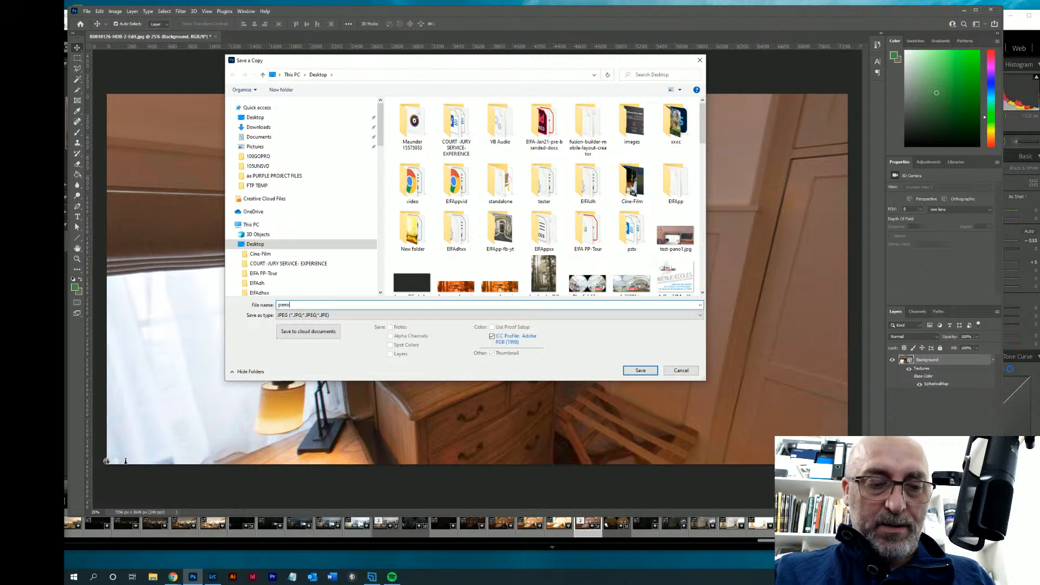
text(221)
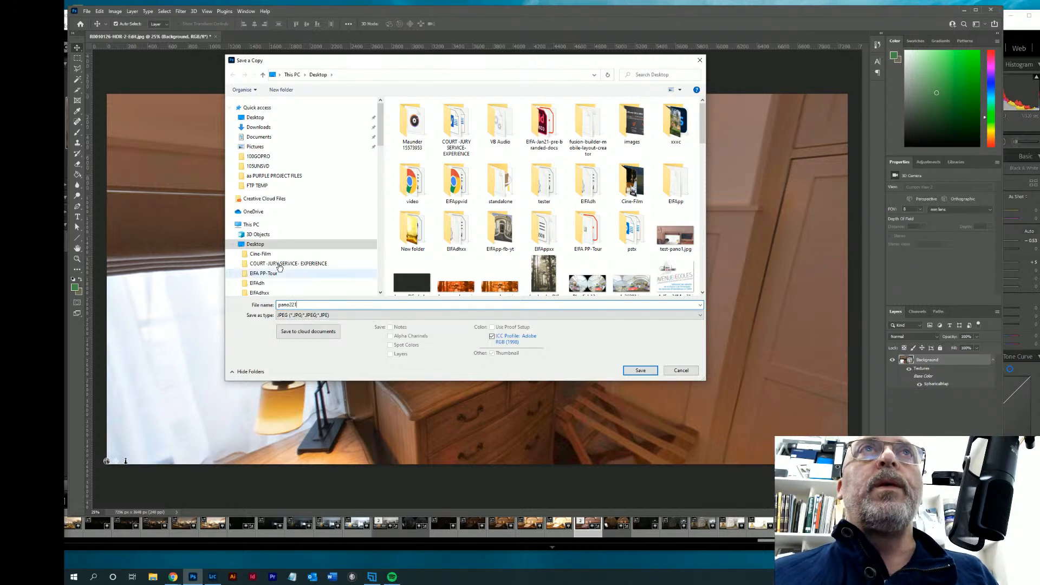
click(641, 371)
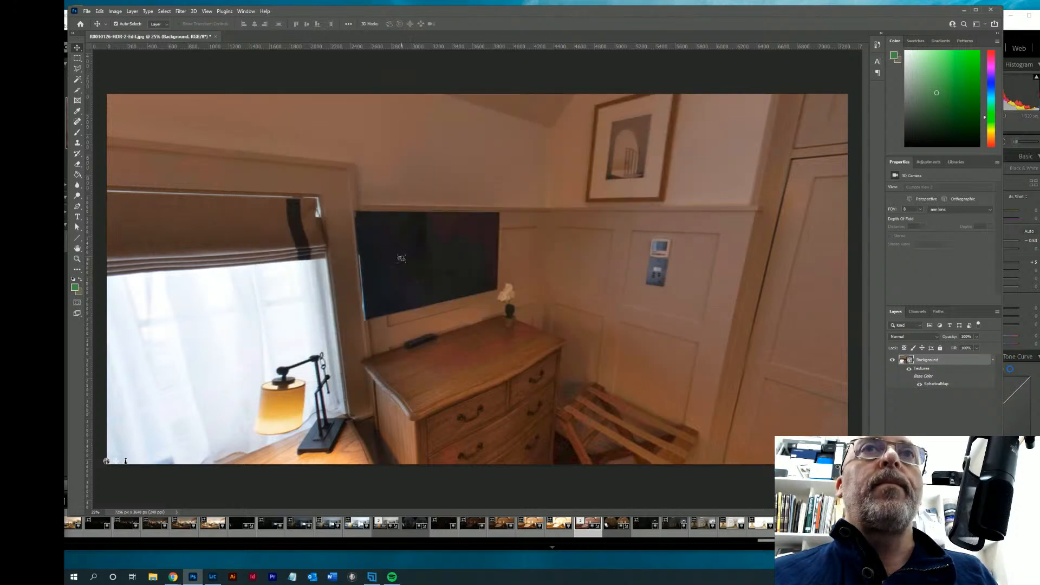
- Close the panorama document without saving its changes, and clear Photoshop and Lightroom off the desktop
click(216, 37)
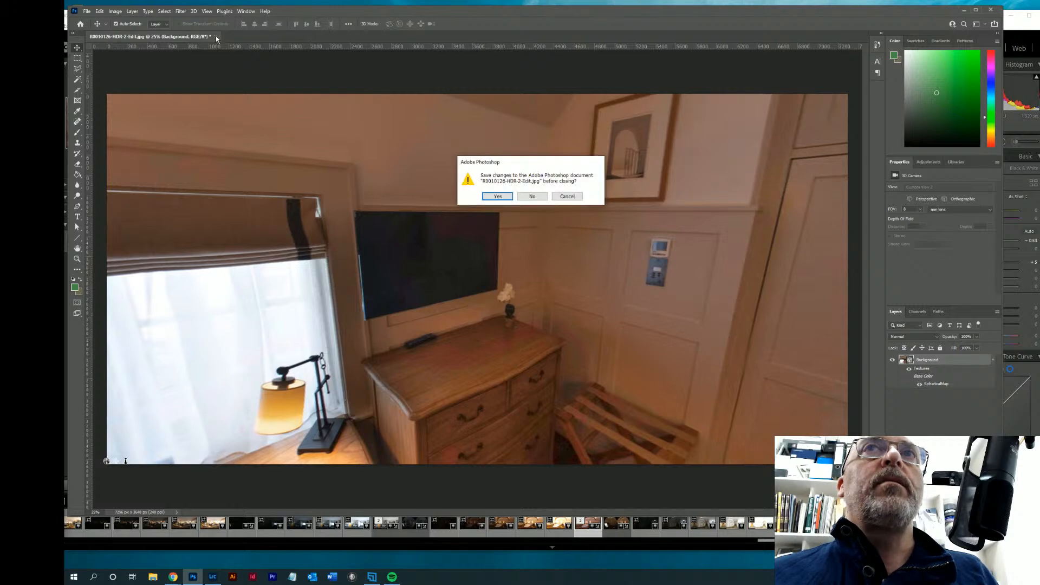
click(542, 199)
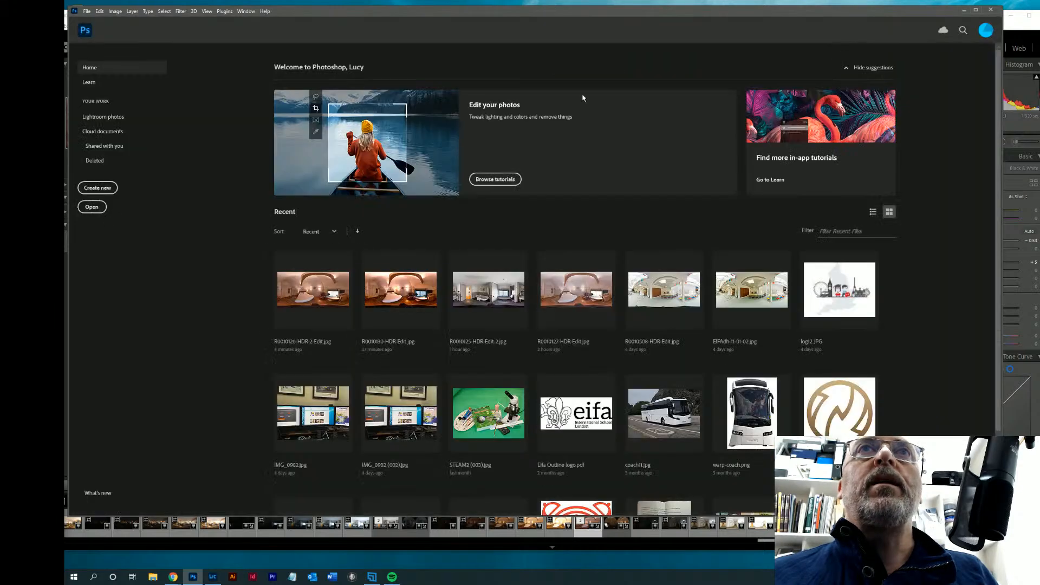
click(991, 11)
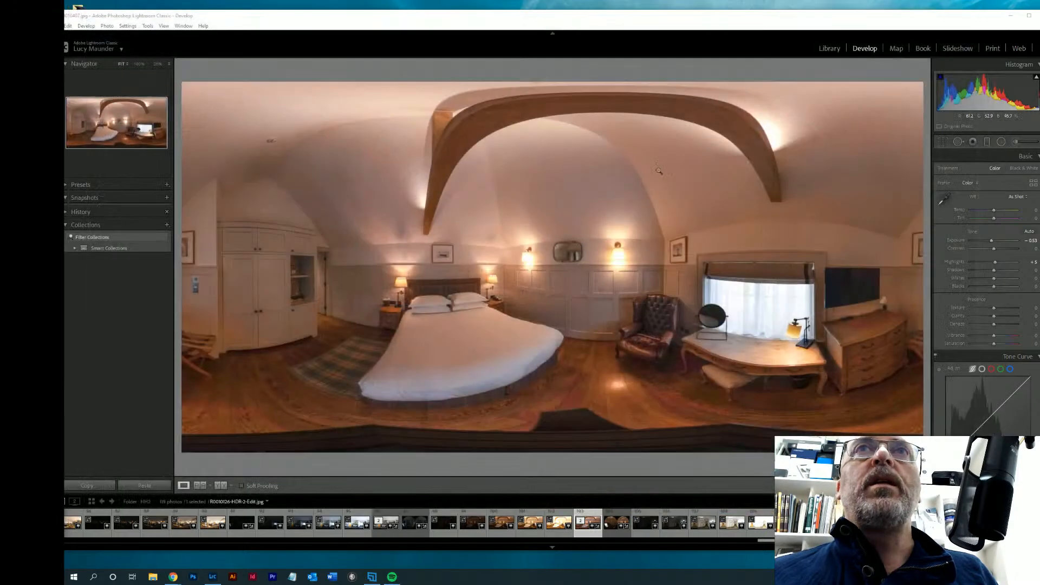
click(1010, 18)
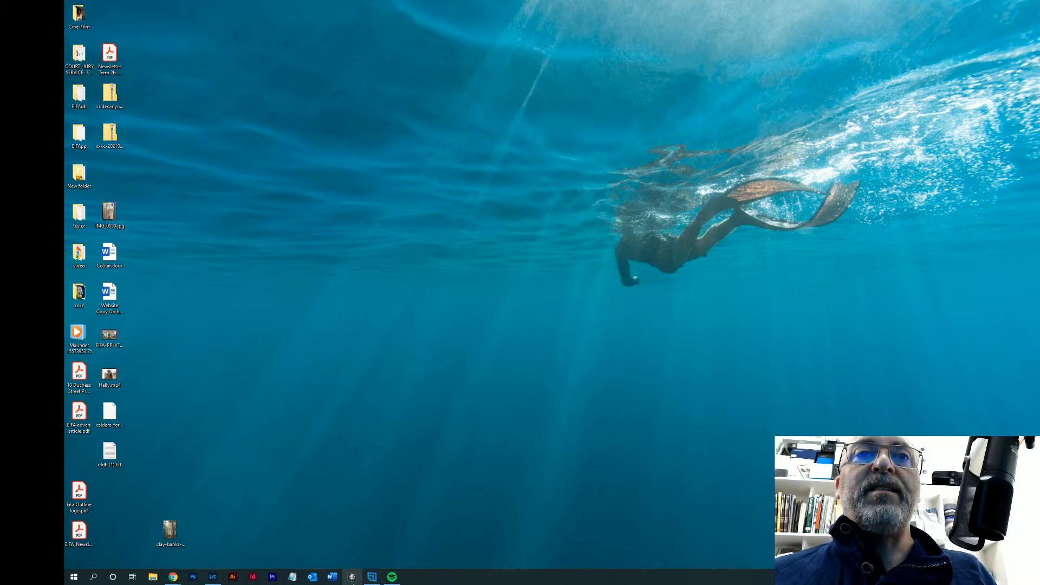
- Switch to 3DVista and import pano221.jpg from the Desktop as a standard panorama, applying its gyroscope data
click(353, 578)
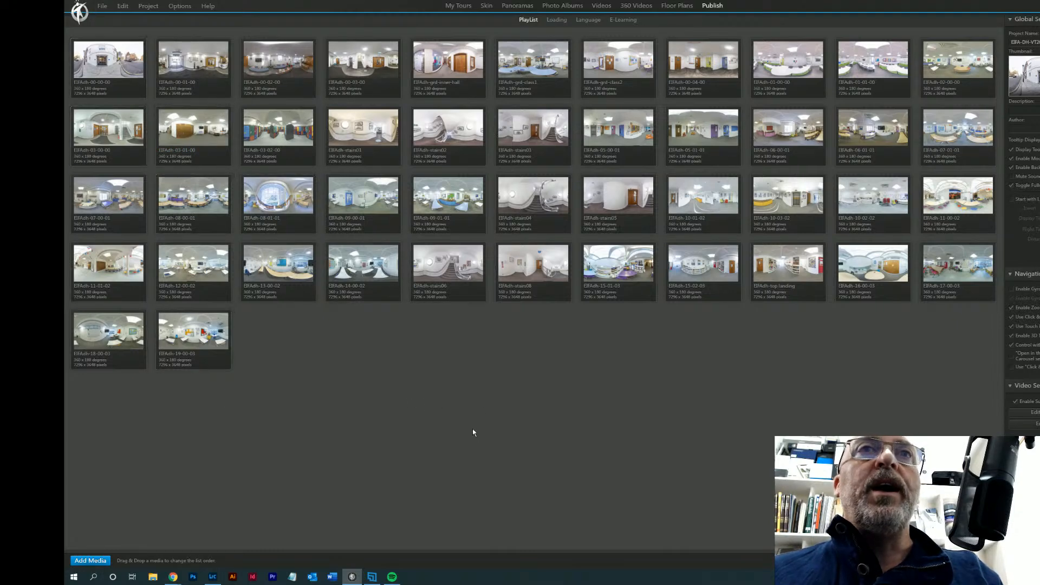
click(91, 561)
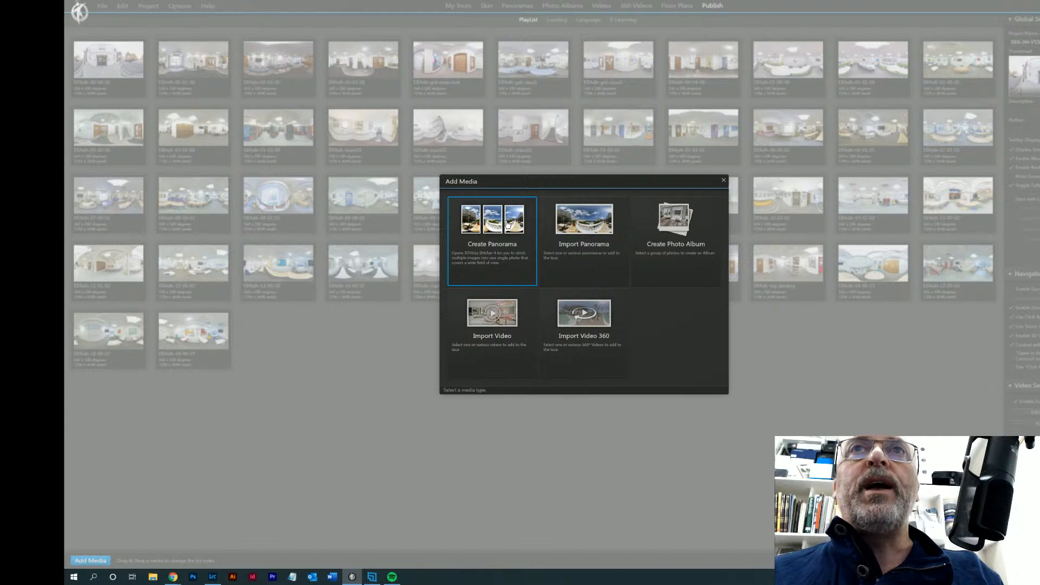
click(579, 222)
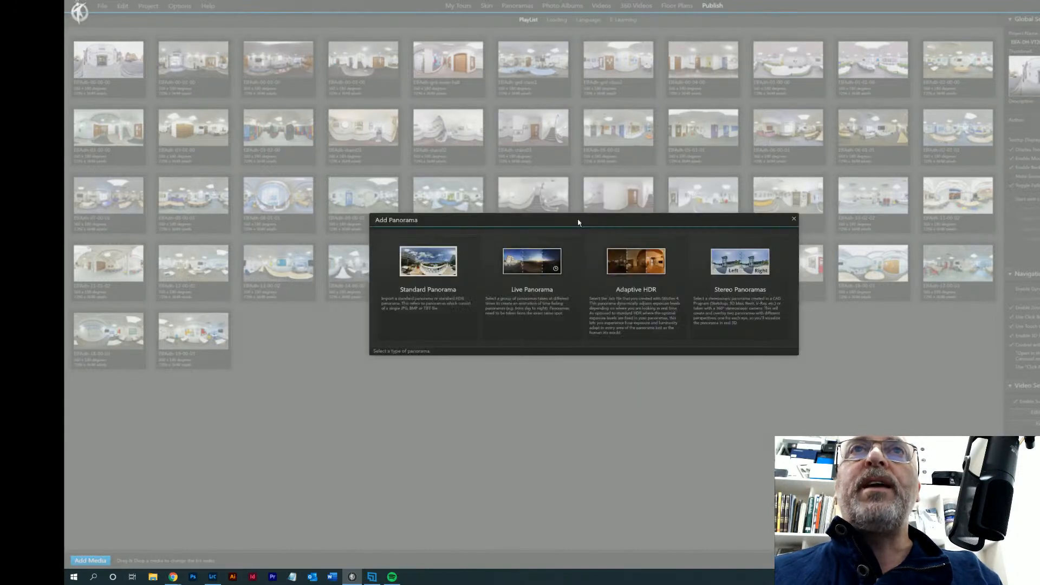
click(441, 271)
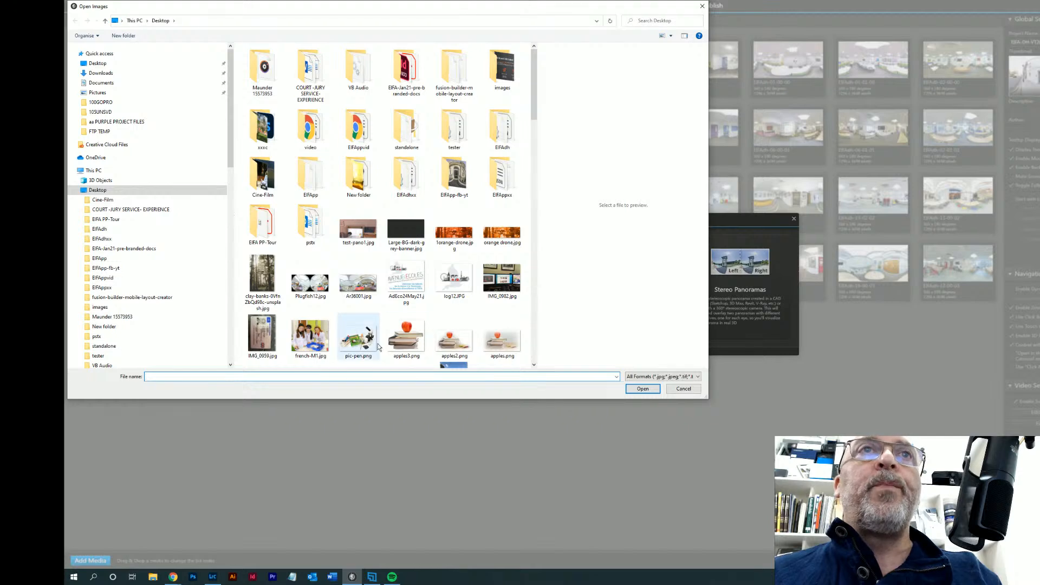
drag(534, 101, 525, 357)
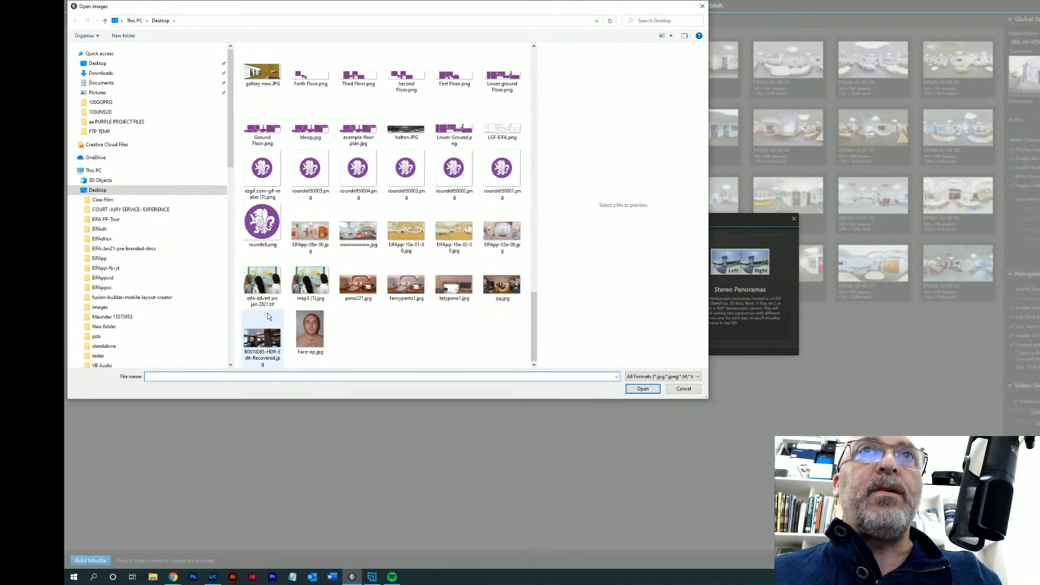
click(359, 290)
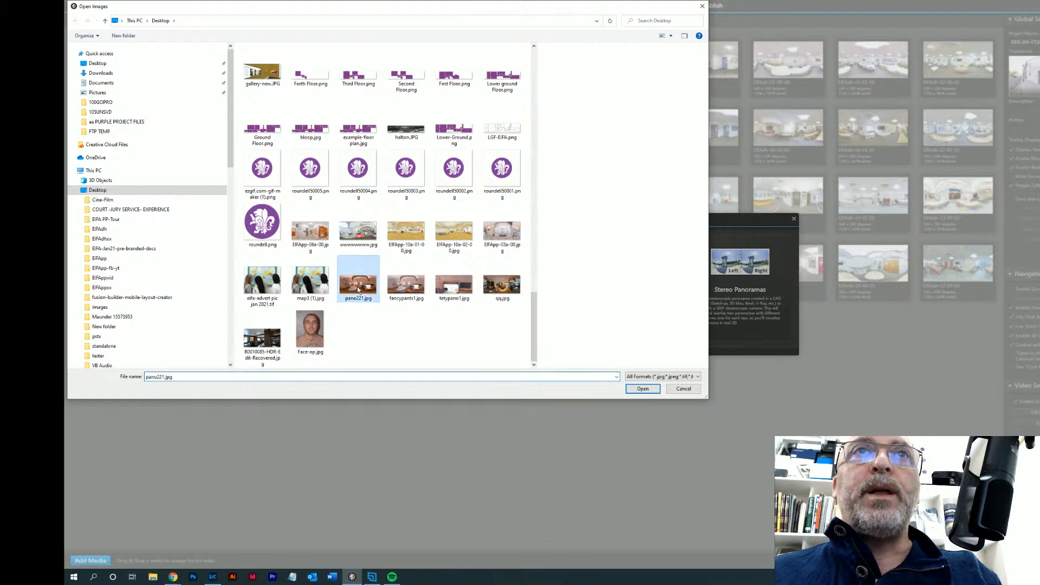
click(643, 389)
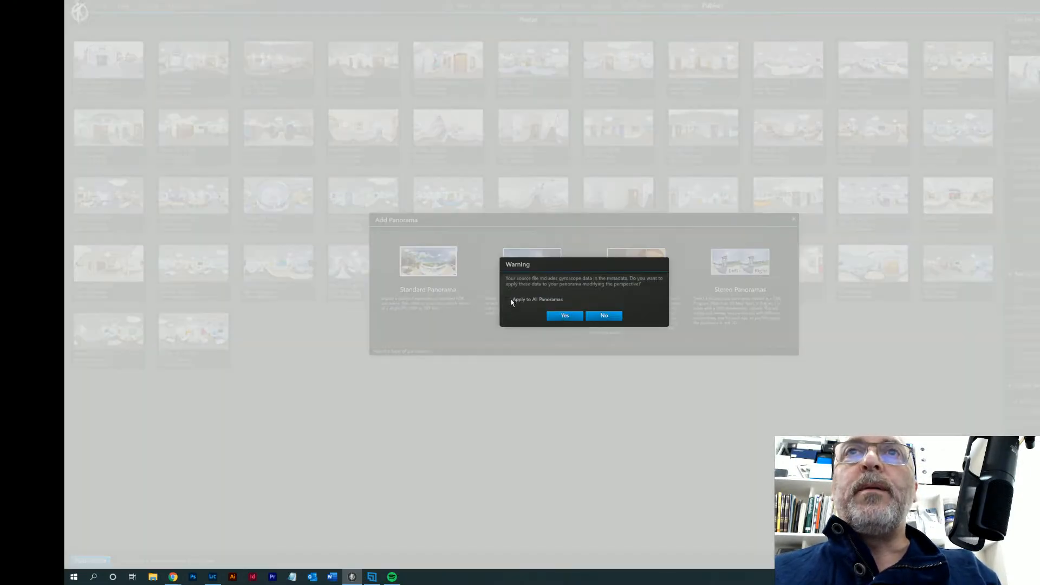
click(568, 318)
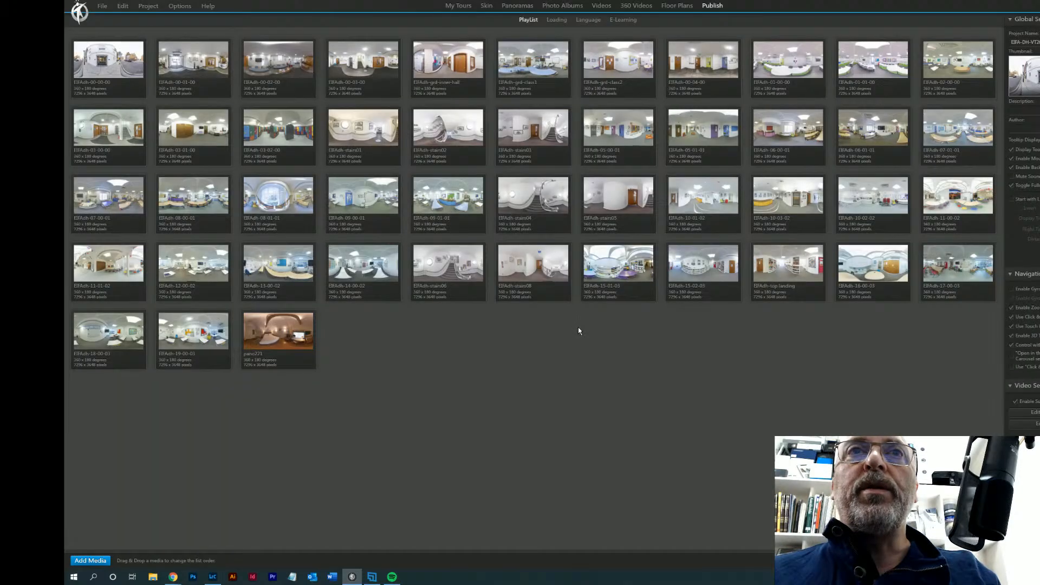
- Open the imported pano221 panorama and examine the retouched floor, window, desk, wardrobe and bed from all directions
double_click(276, 338)
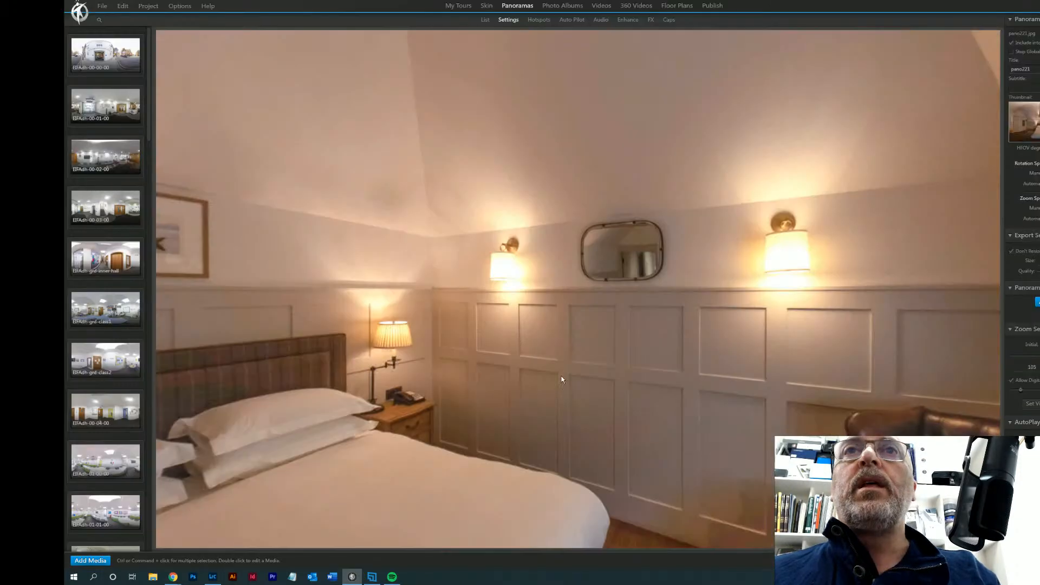
drag(671, 385, 467, 345)
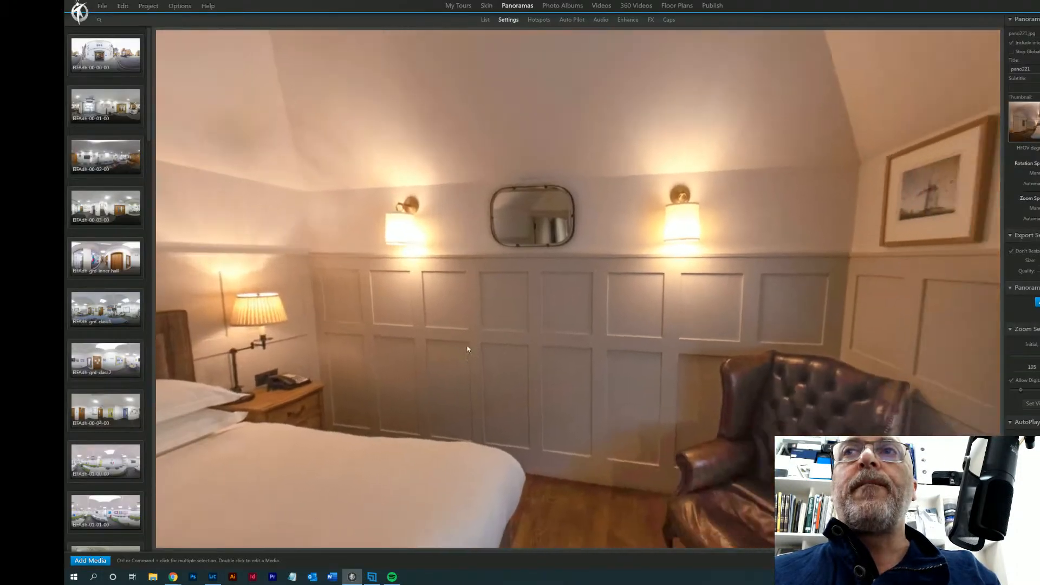
drag(931, 426, 651, 383)
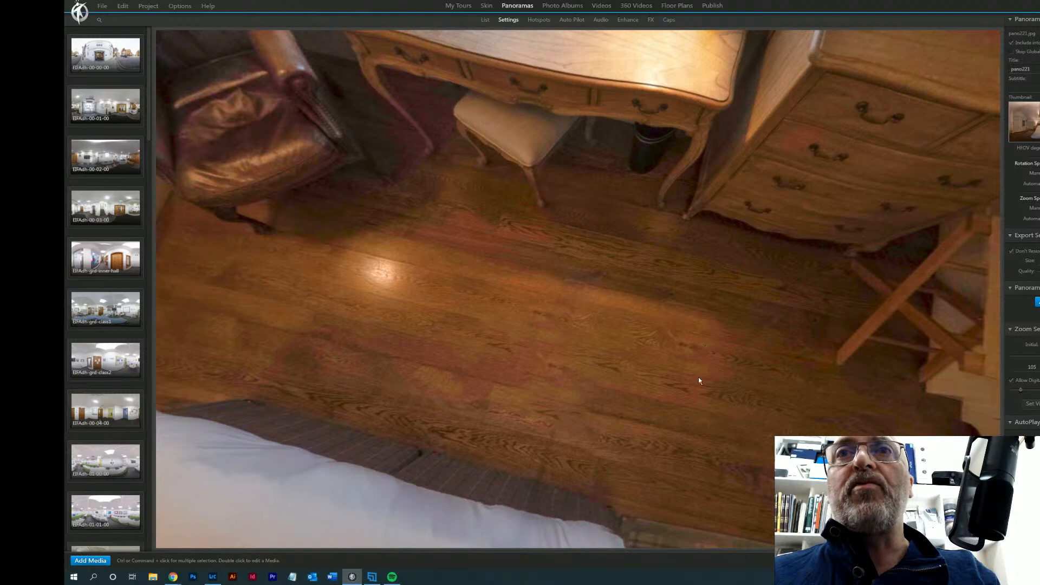
drag(696, 371, 650, 351)
drag(718, 343, 576, 346)
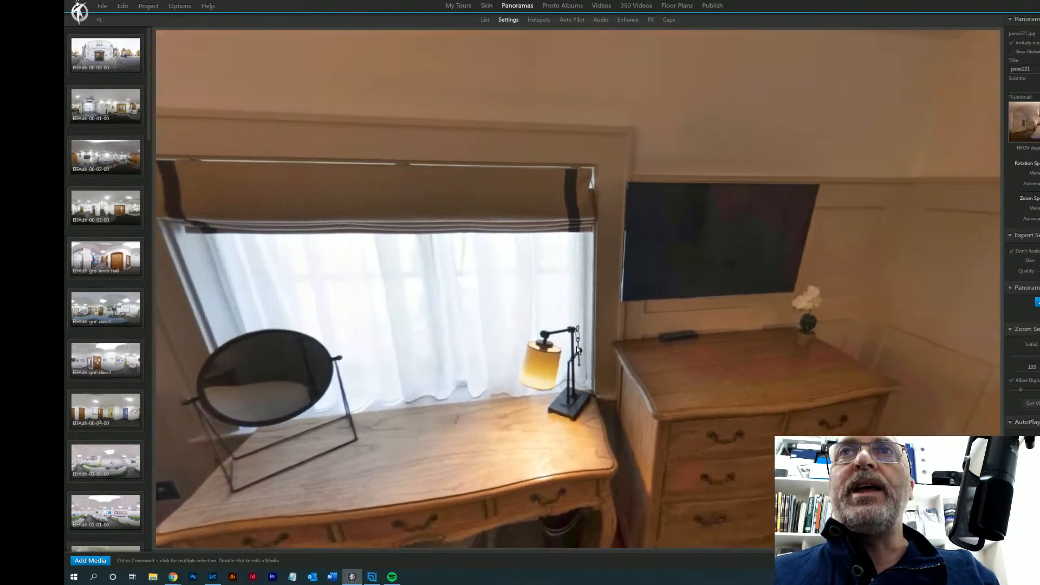
scroll(577, 346, down, 5)
scroll(602, 373, up, 5)
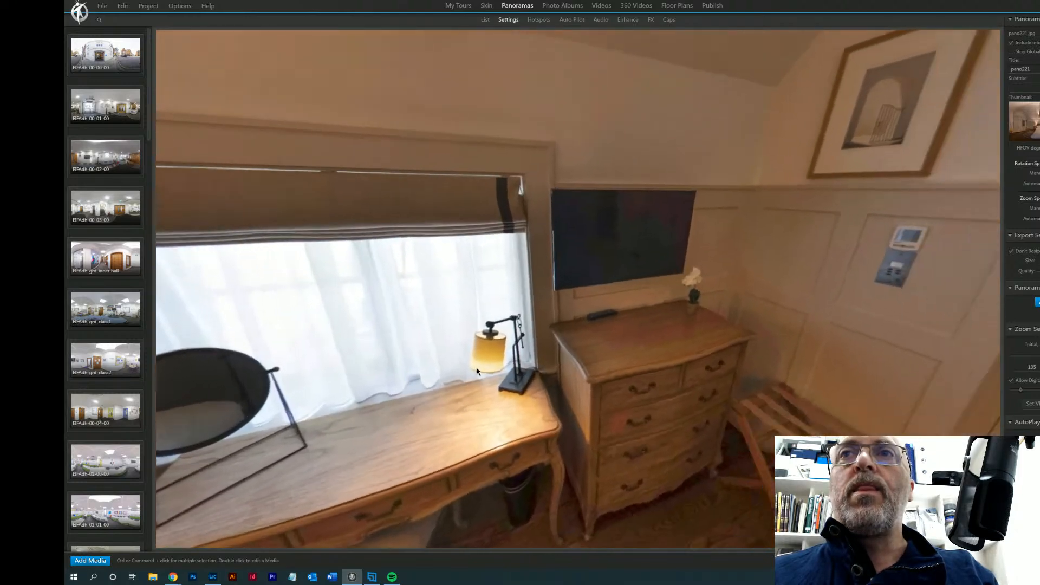
drag(477, 372, 570, 424)
drag(673, 418, 800, 353)
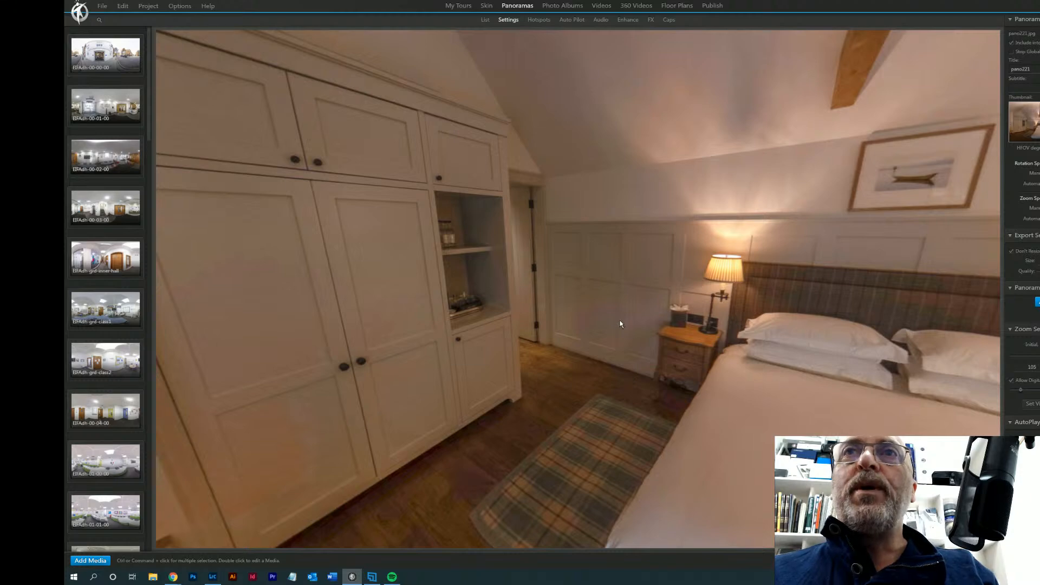
- Examine the pano221 panorama from the wardrobe and bed around to the armchair, window desk, television and chest of drawers
drag(619, 324, 684, 386)
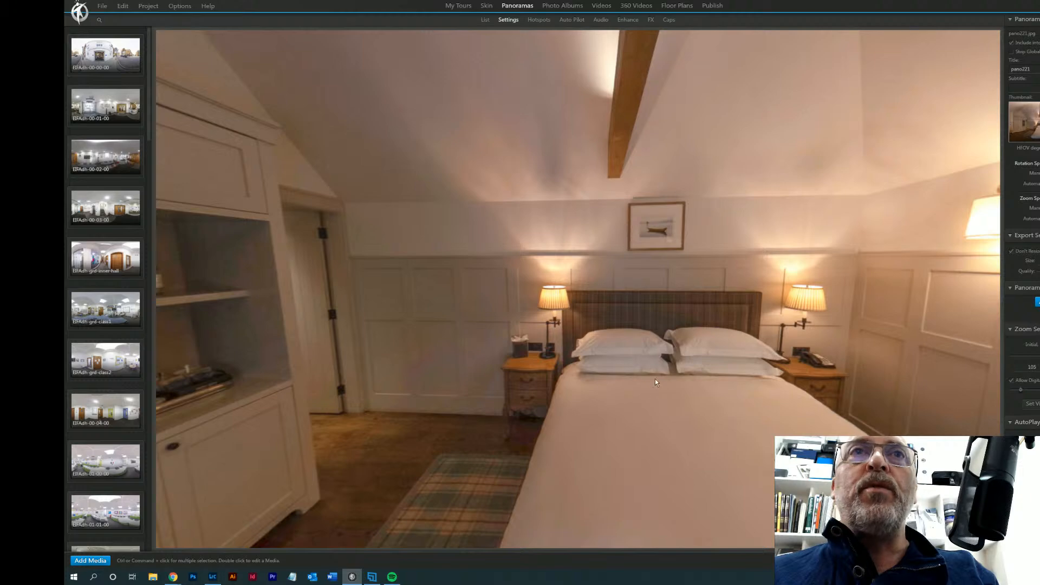
drag(409, 352, 475, 332)
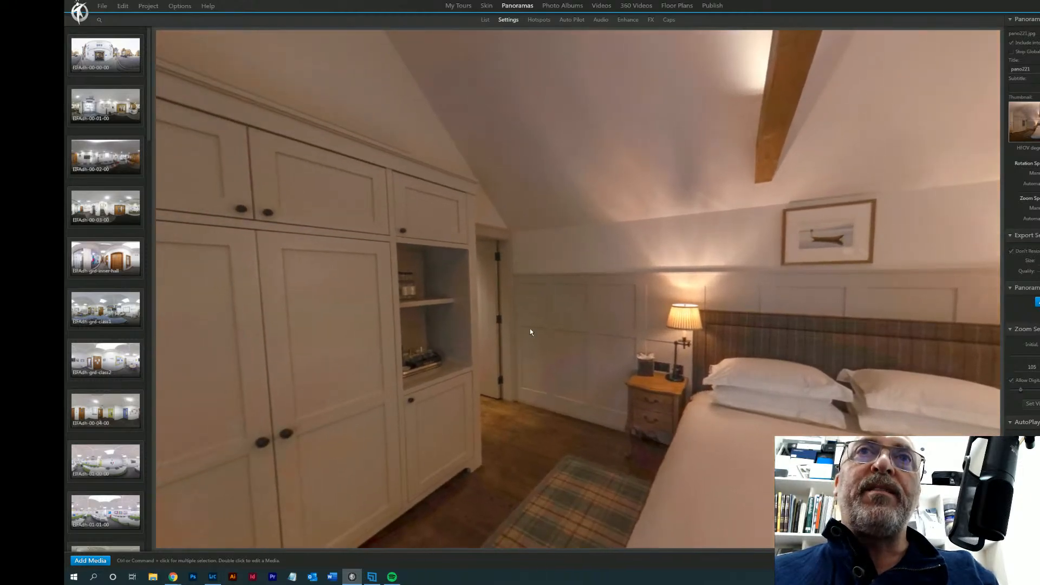
drag(455, 313, 332, 311)
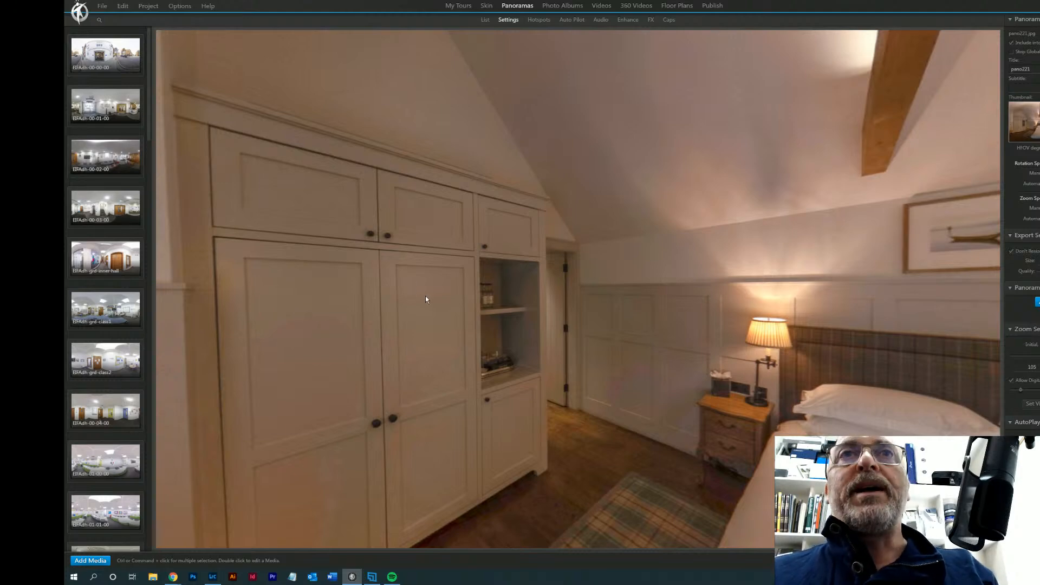
drag(697, 374, 580, 363)
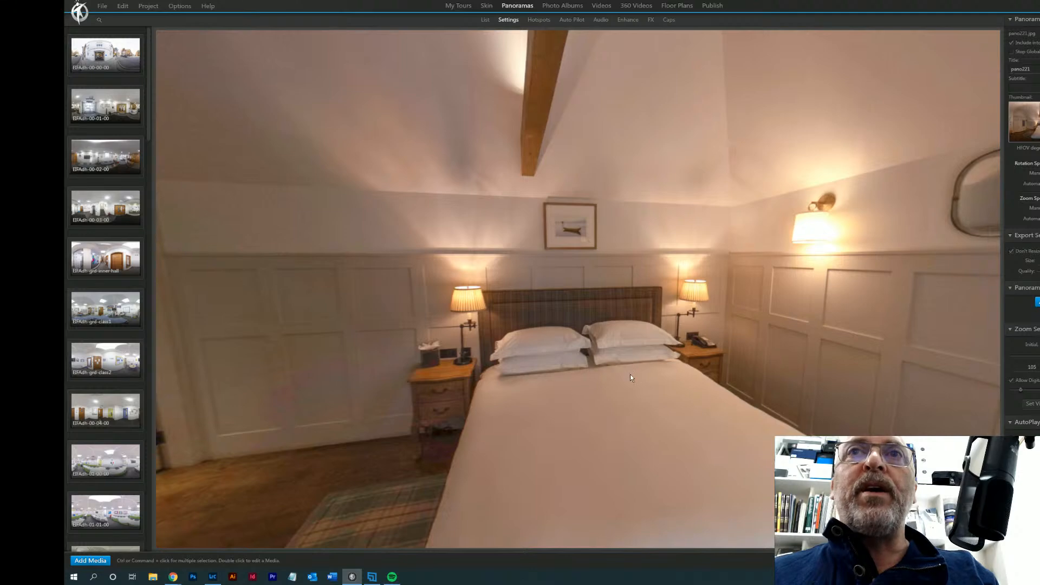
drag(646, 386, 392, 394)
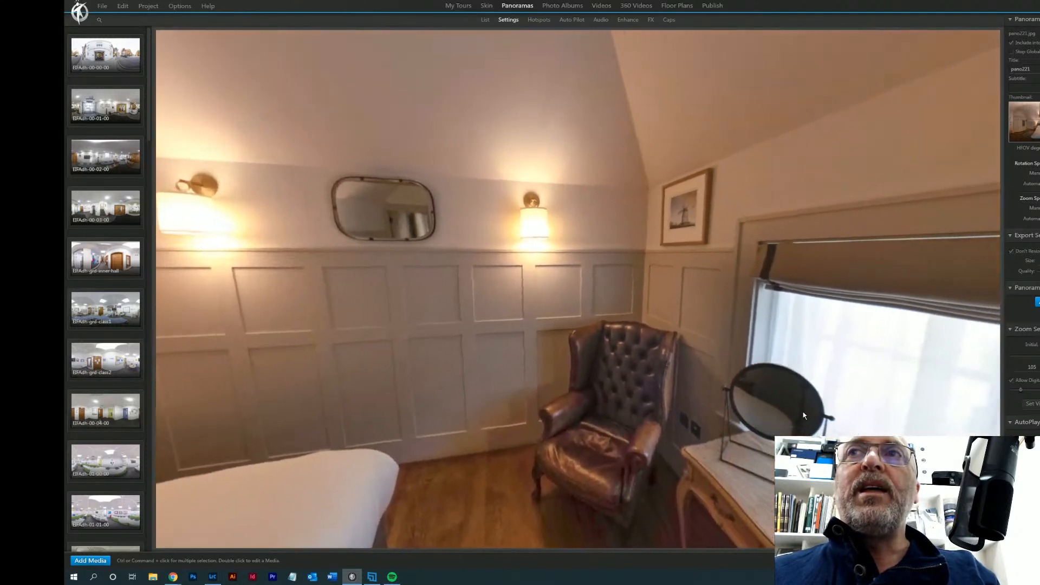
drag(803, 416, 598, 400)
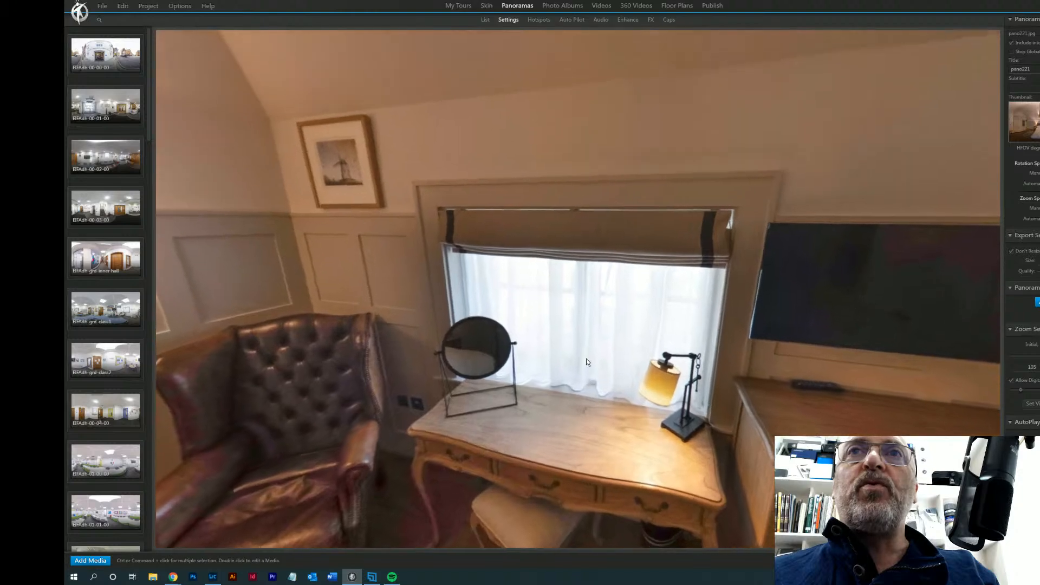
drag(587, 341, 423, 363)
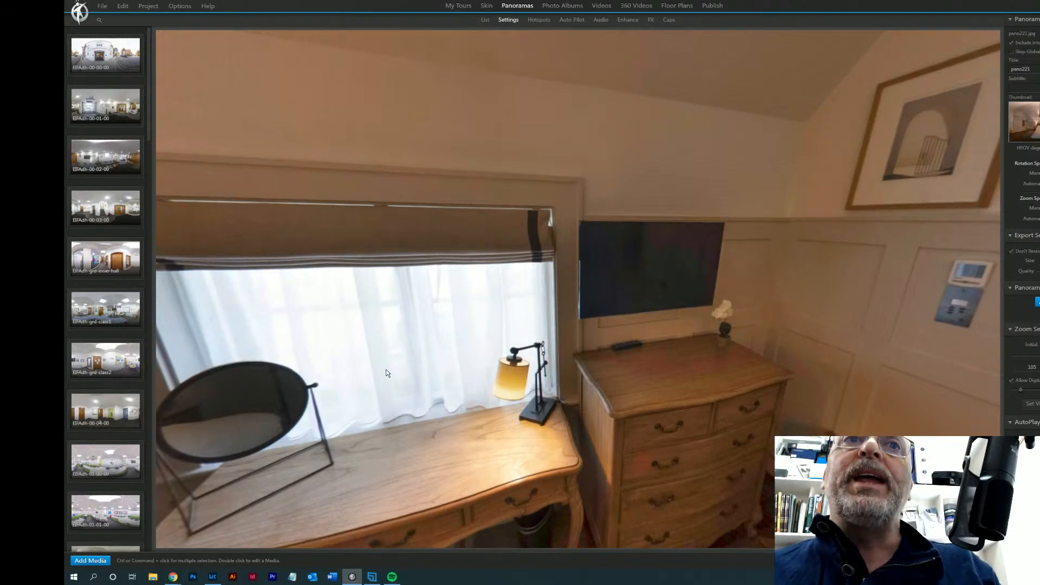
drag(291, 294, 262, 252)
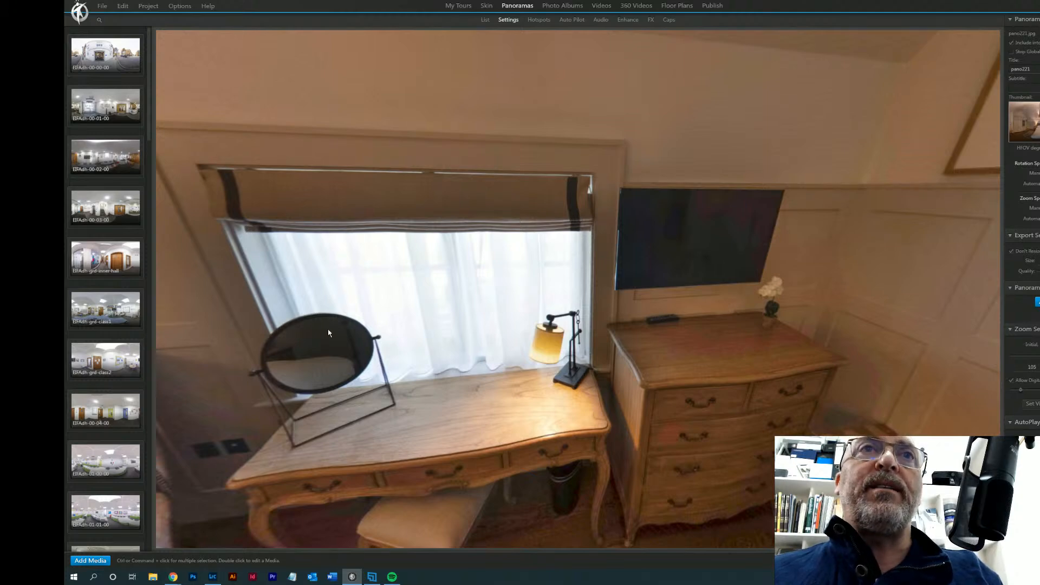
- Look back around the panorama from the desk past the armchair and mirror wall to the bed, checking the lighting
drag(442, 336, 560, 340)
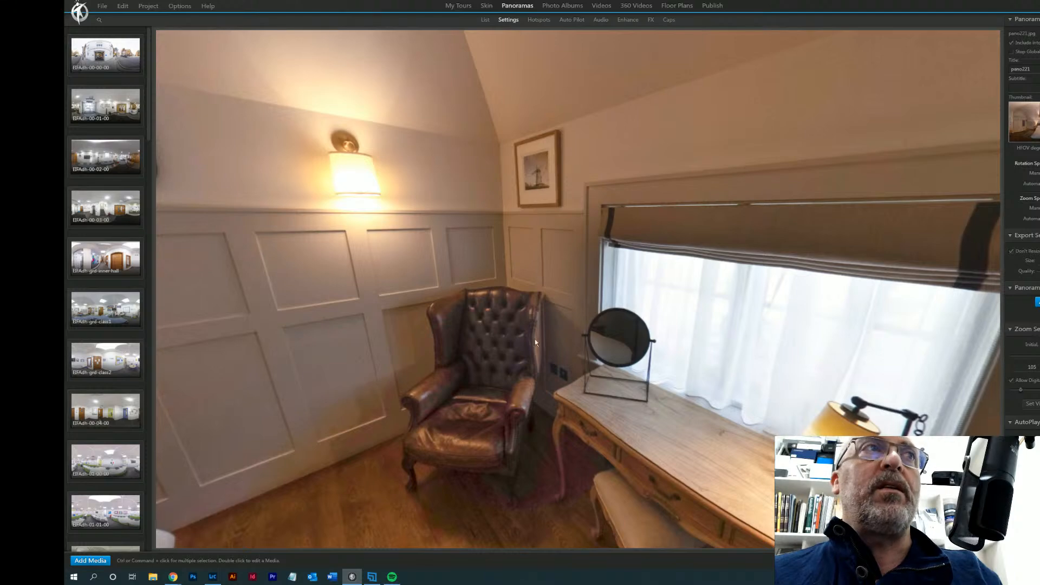
drag(376, 324, 566, 259)
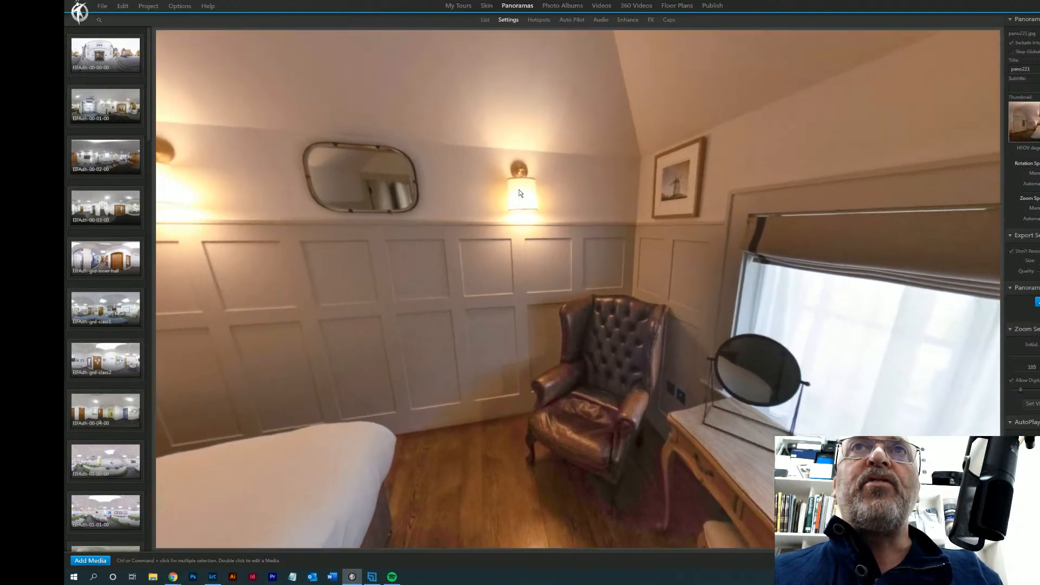
drag(410, 249, 542, 260)
drag(385, 246, 594, 290)
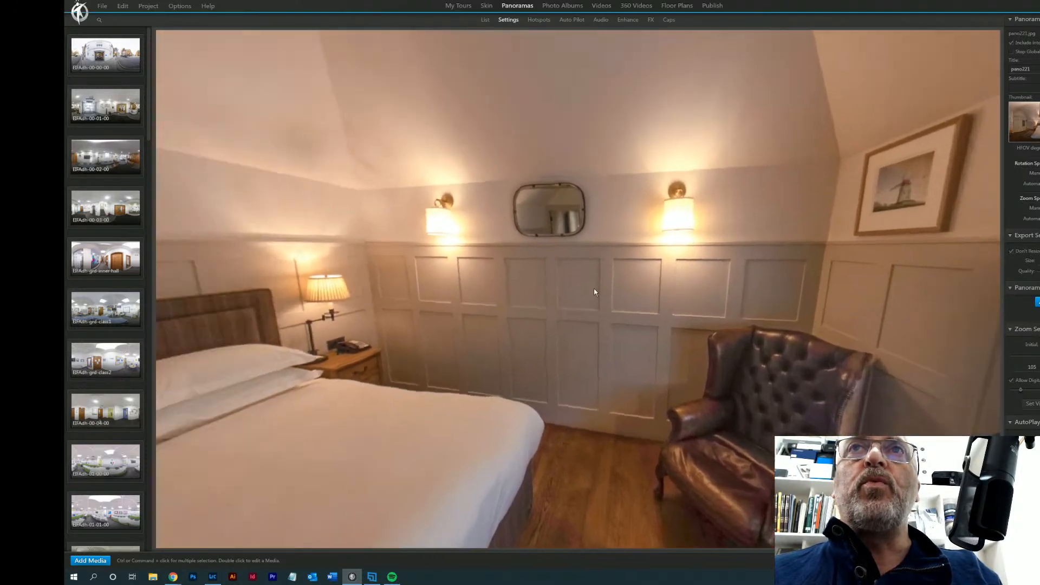
drag(462, 324, 619, 320)
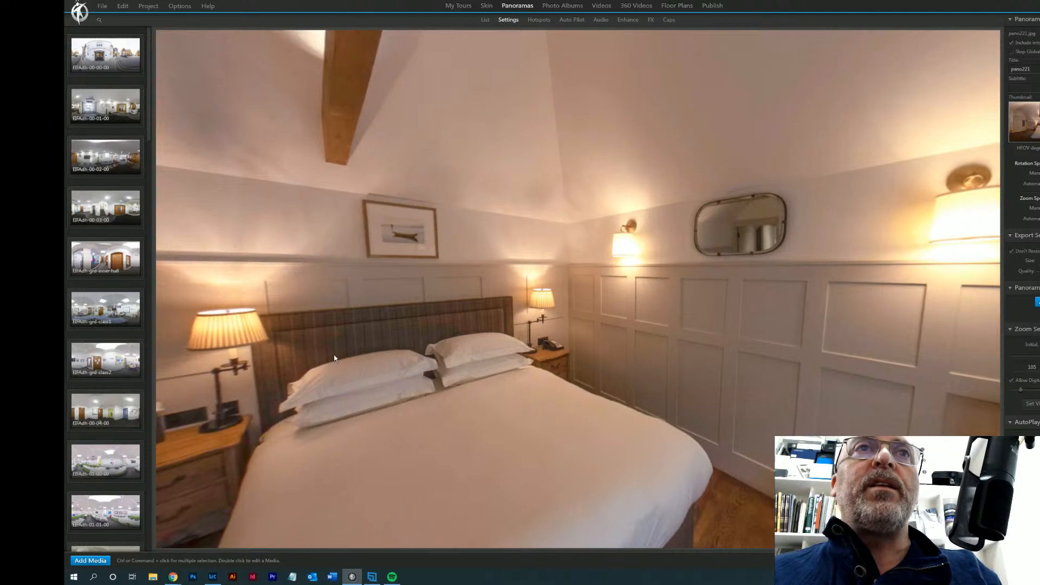
drag(431, 359, 503, 362)
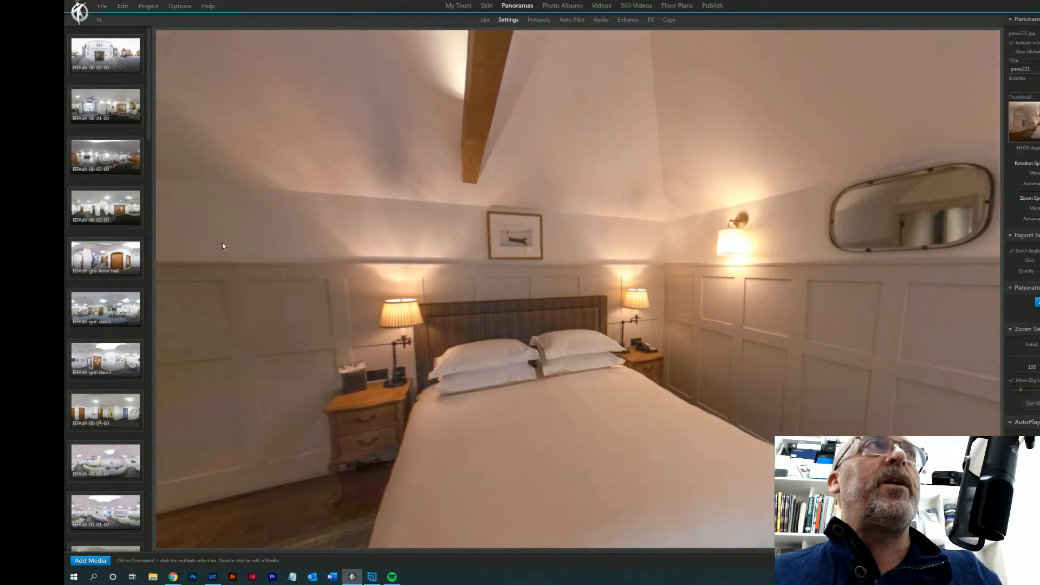